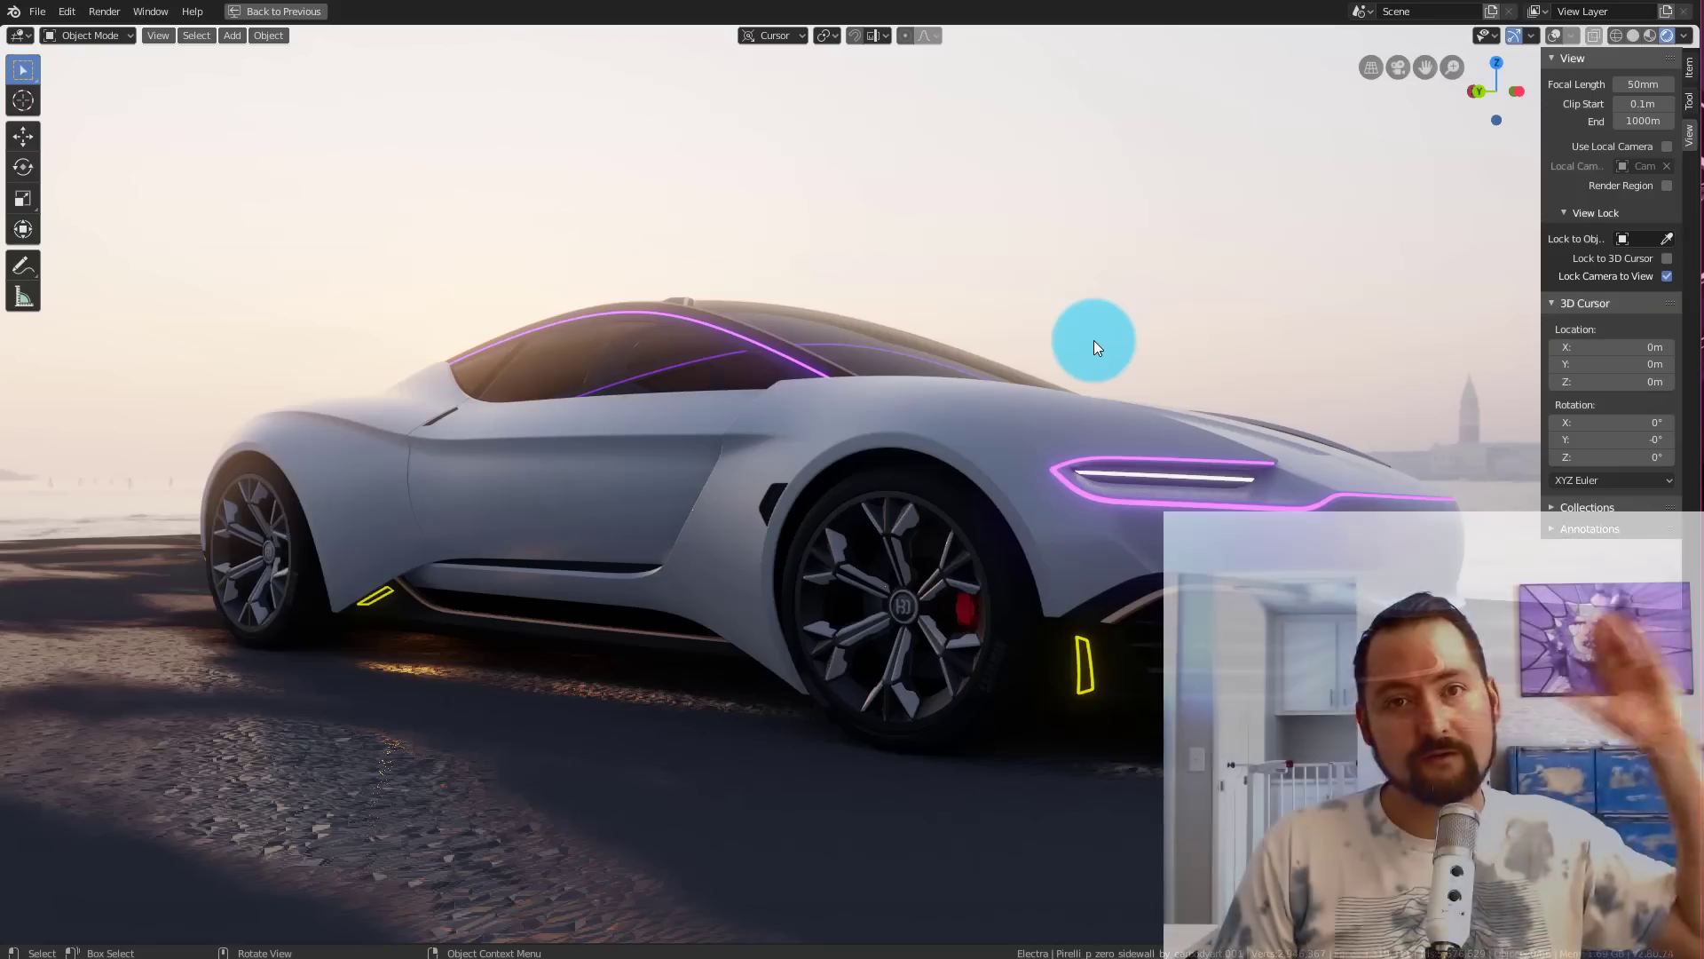
Step: Play the camera animation around the rendered car and view the front end
{"action": "middle_click_drag", "start_coordinate": [1017, 330], "coordinate": [921, 312]}
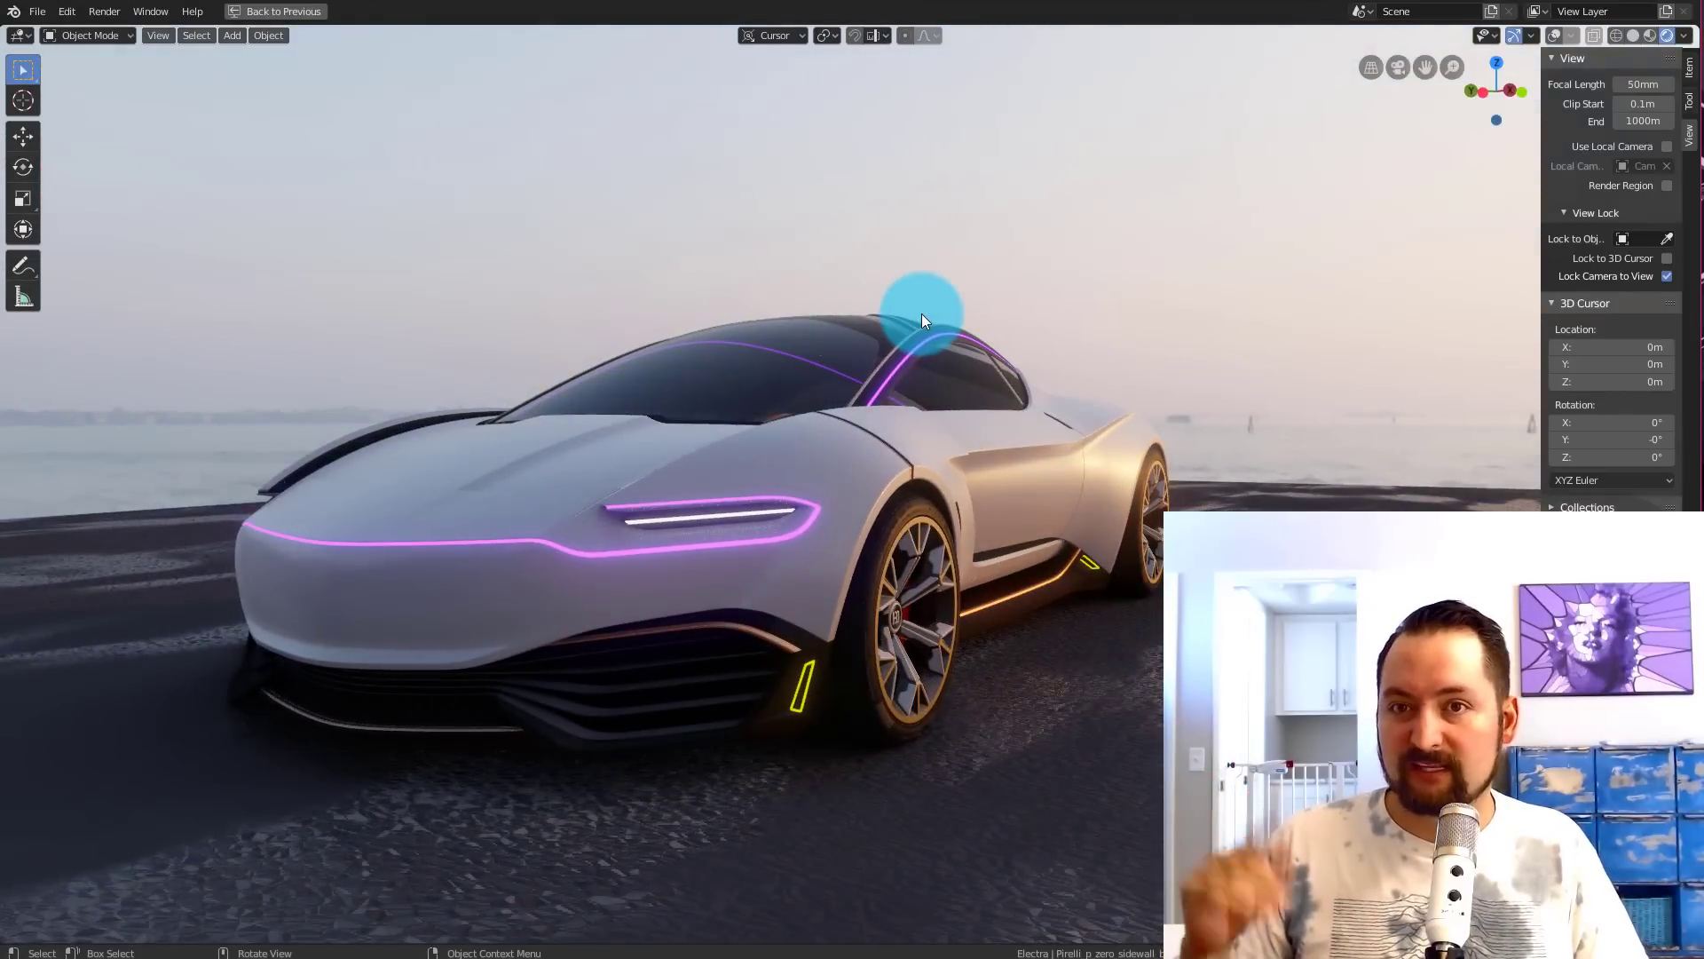
{"action": "key", "text": "KP_0"}
{"action": "key", "text": "ctrl+KP_0"}
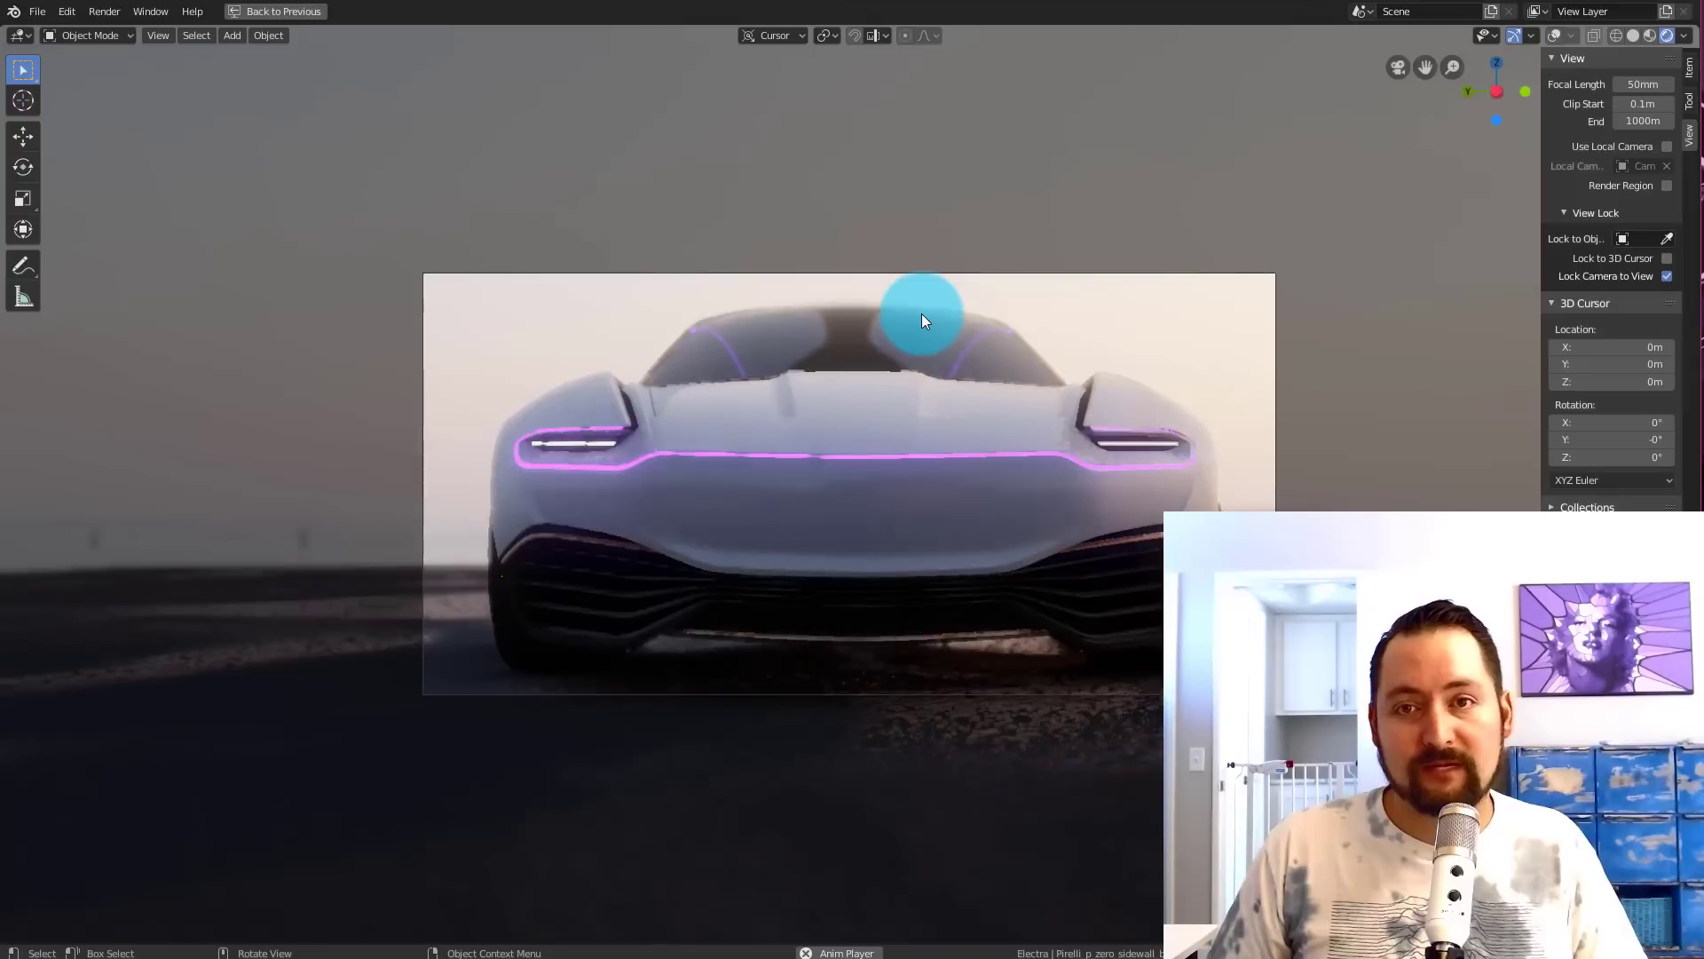
{"action": "middle_click_drag", "start_coordinate": [921, 319], "coordinate": [1434, 495]}
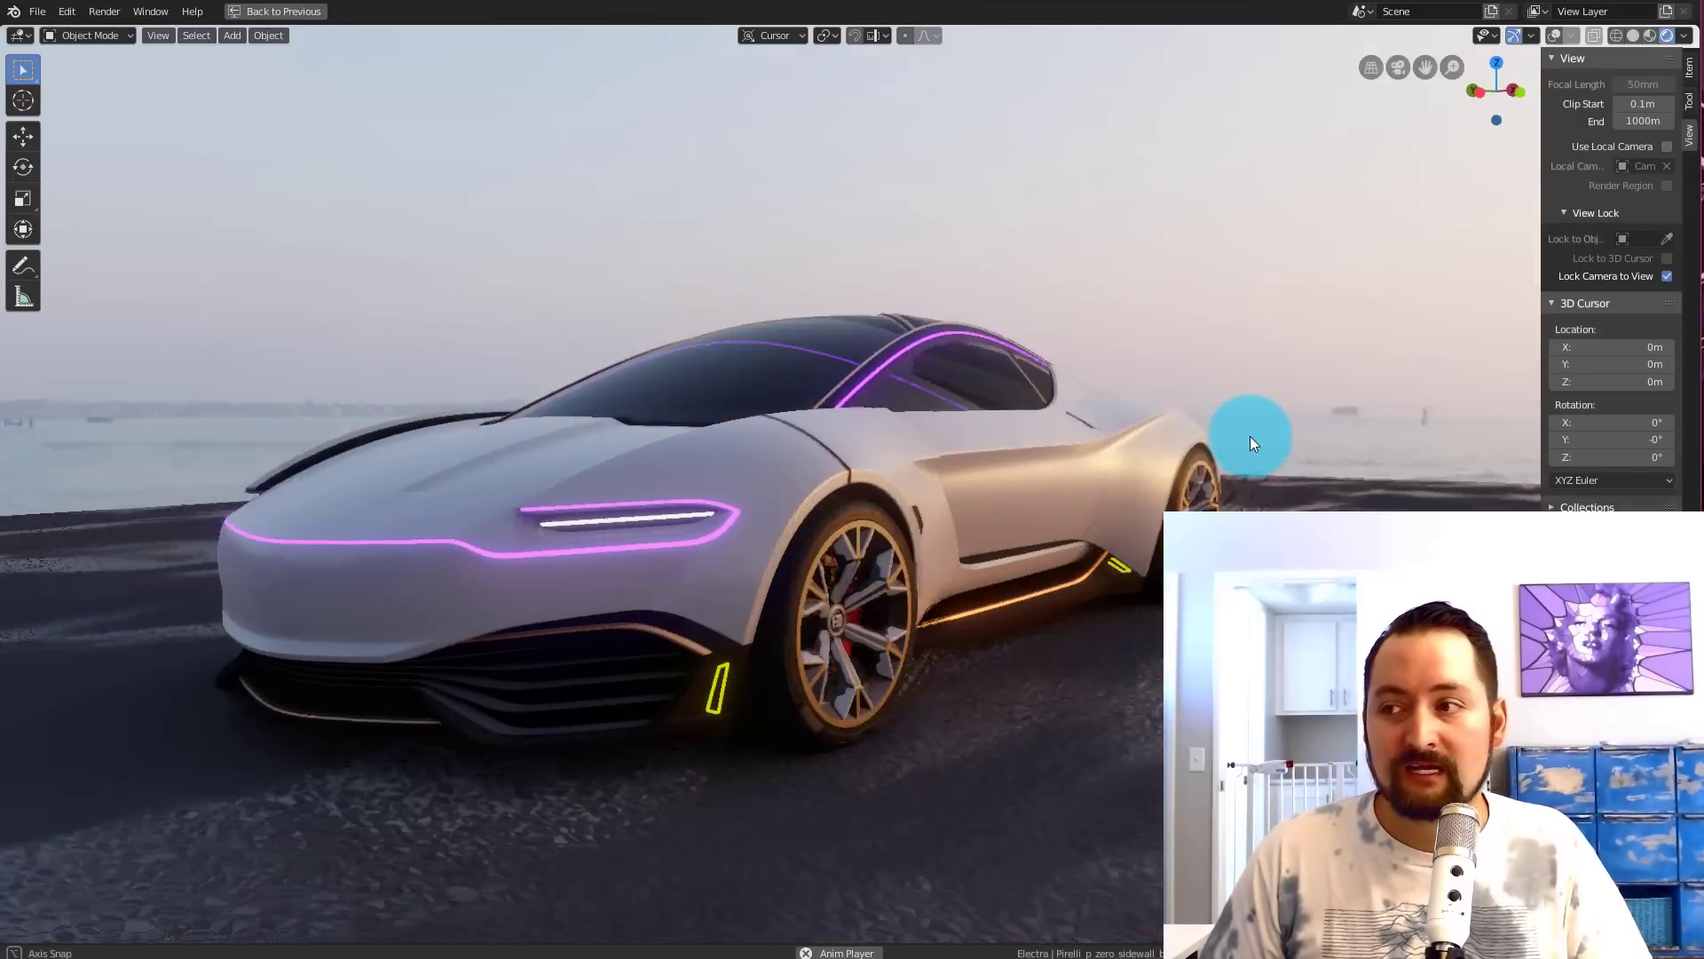
{"action": "key", "text": "space"}
Step: Examine the rendered wheel, tire sidewall and brake details up close
{"action": "scroll", "coordinate": [1270, 456], "scroll_direction": "up", "scroll_amount": 4}
{"action": "middle_click_drag", "start_coordinate": [1335, 463], "coordinate": [1151, 451], "text": "shift"}
{"action": "scroll", "coordinate": [1150, 451], "scroll_direction": "up", "scroll_amount": 3}
{"action": "middle_click_drag", "start_coordinate": [1291, 447], "coordinate": [1082, 553]}
{"action": "scroll", "coordinate": [1090, 573], "scroll_direction": "up", "scroll_amount": 5}
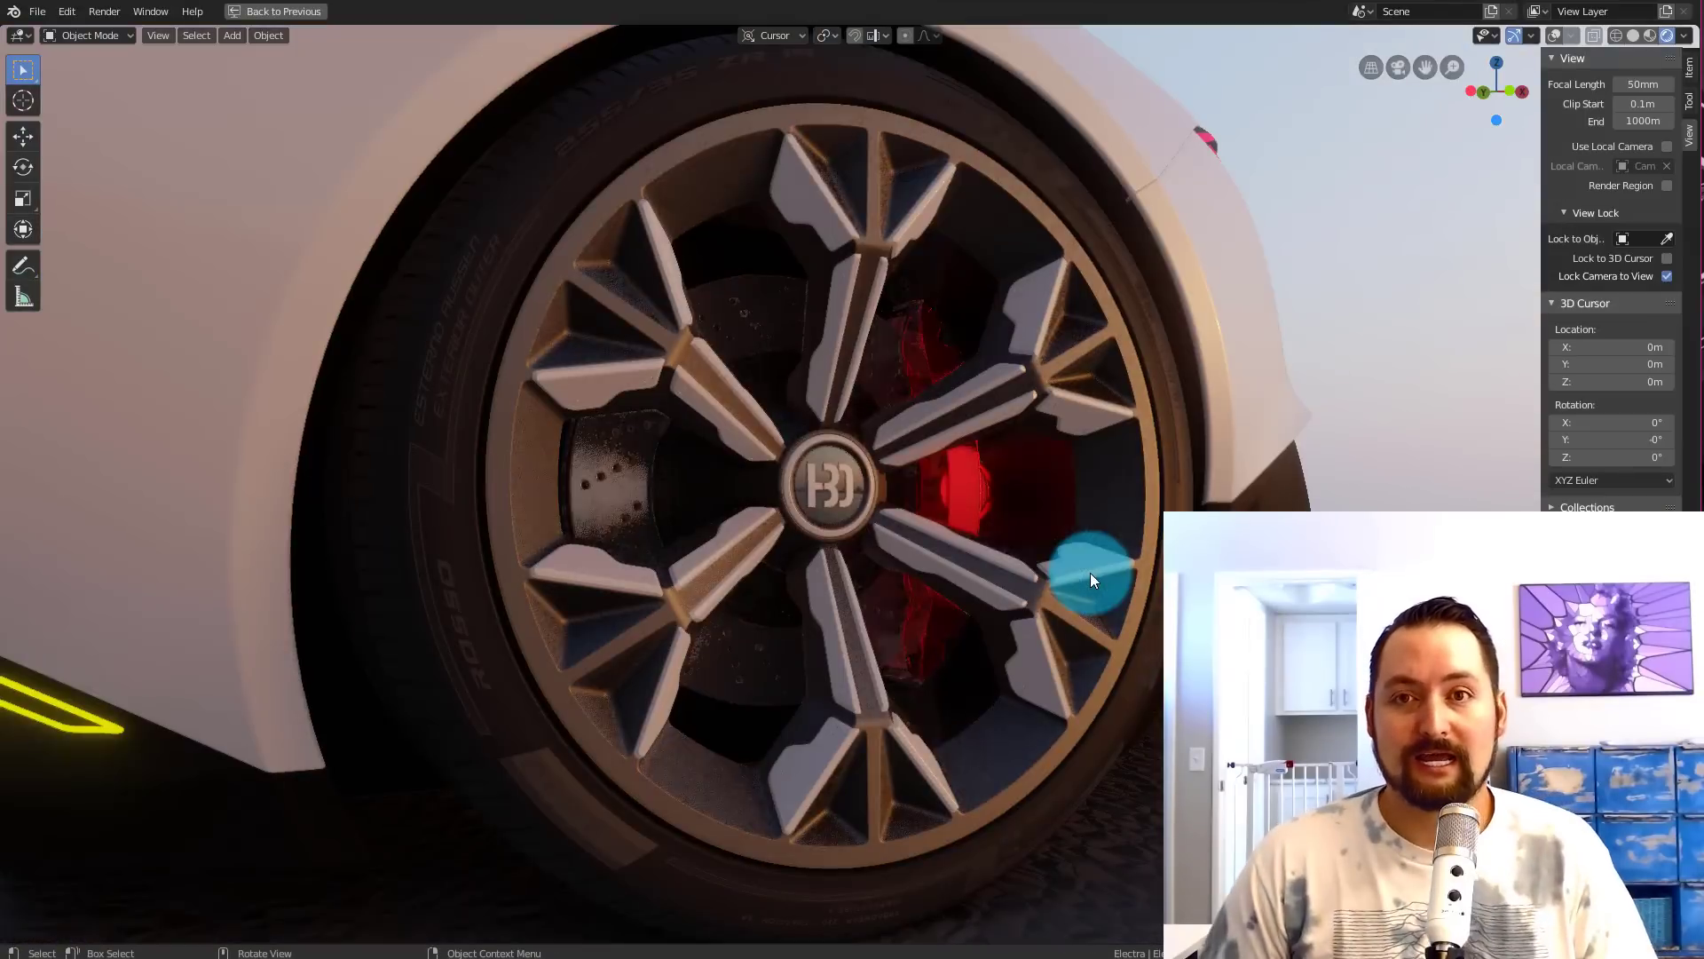
{"action": "middle_click_drag", "start_coordinate": [887, 487], "coordinate": [805, 502]}
{"action": "scroll", "coordinate": [999, 472], "scroll_direction": "up", "scroll_amount": 6}
{"action": "scroll", "coordinate": [669, 542], "scroll_direction": "up", "scroll_amount": 8}
{"action": "scroll", "coordinate": [798, 516], "scroll_direction": "up", "scroll_amount": 4}
{"action": "scroll", "coordinate": [799, 514], "scroll_direction": "down", "scroll_amount": 8}
{"action": "scroll", "coordinate": [804, 503], "scroll_direction": "down", "scroll_amount": 10}
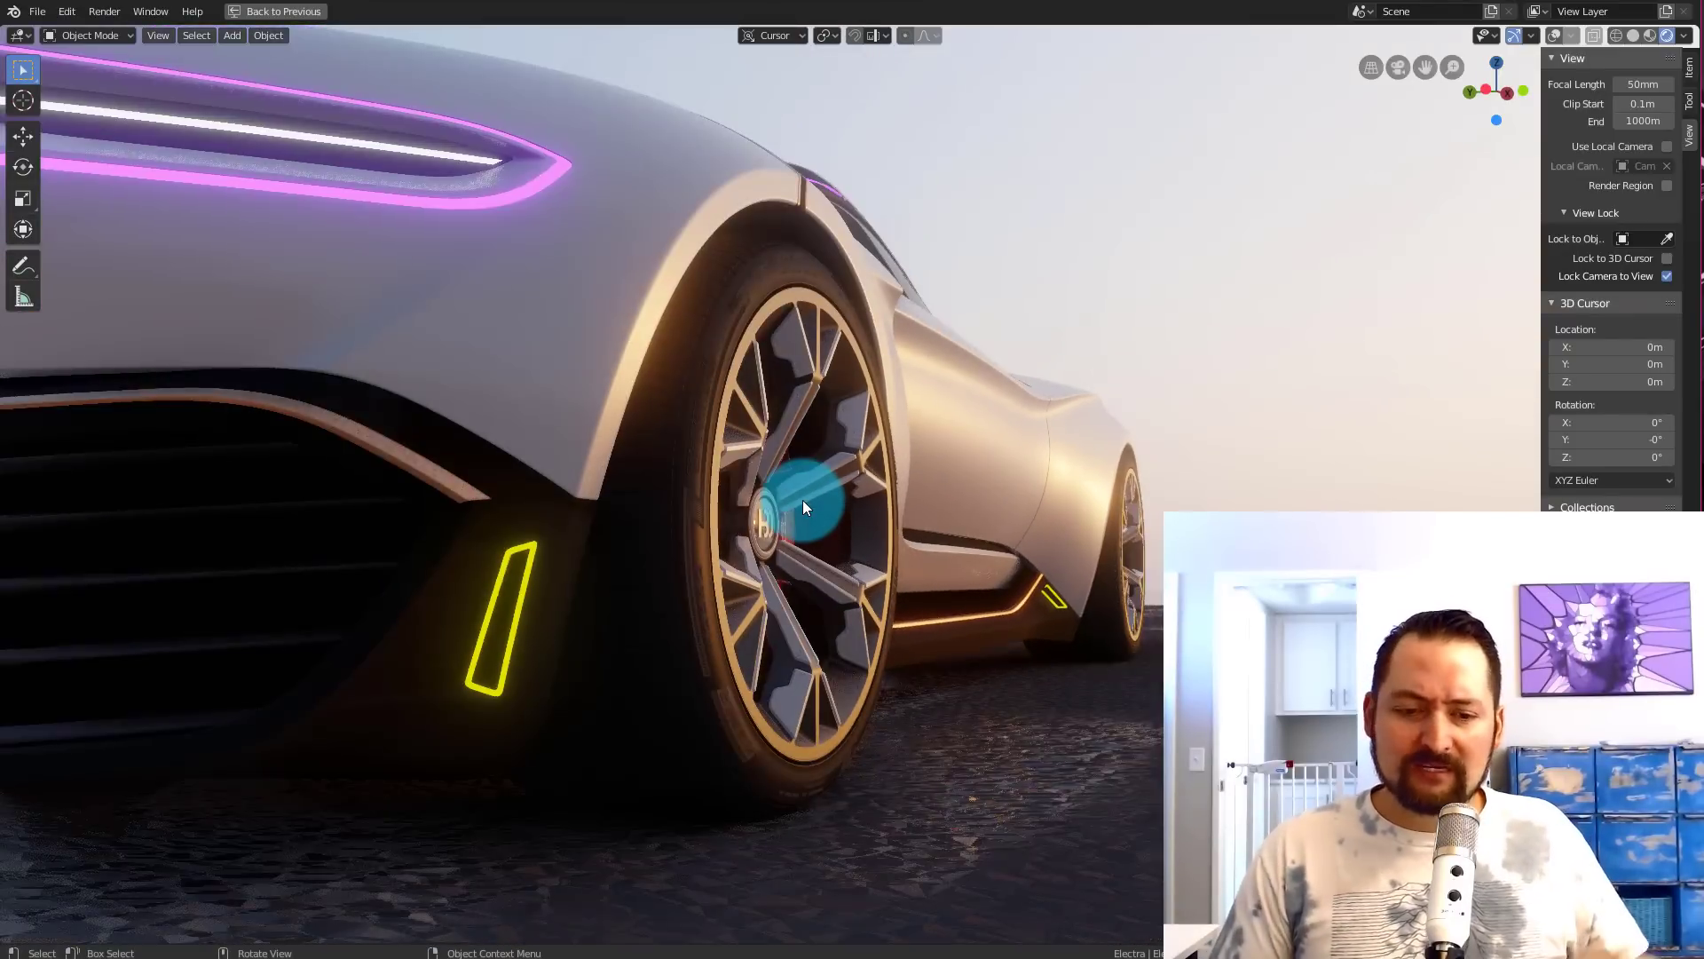
Step: Examine the rendered car's overall exterior from both front three-quarter sides
{"action": "scroll", "coordinate": [803, 499], "scroll_direction": "down", "scroll_amount": 6}
{"action": "middle_click_drag", "start_coordinate": [802, 499], "coordinate": [925, 509]}
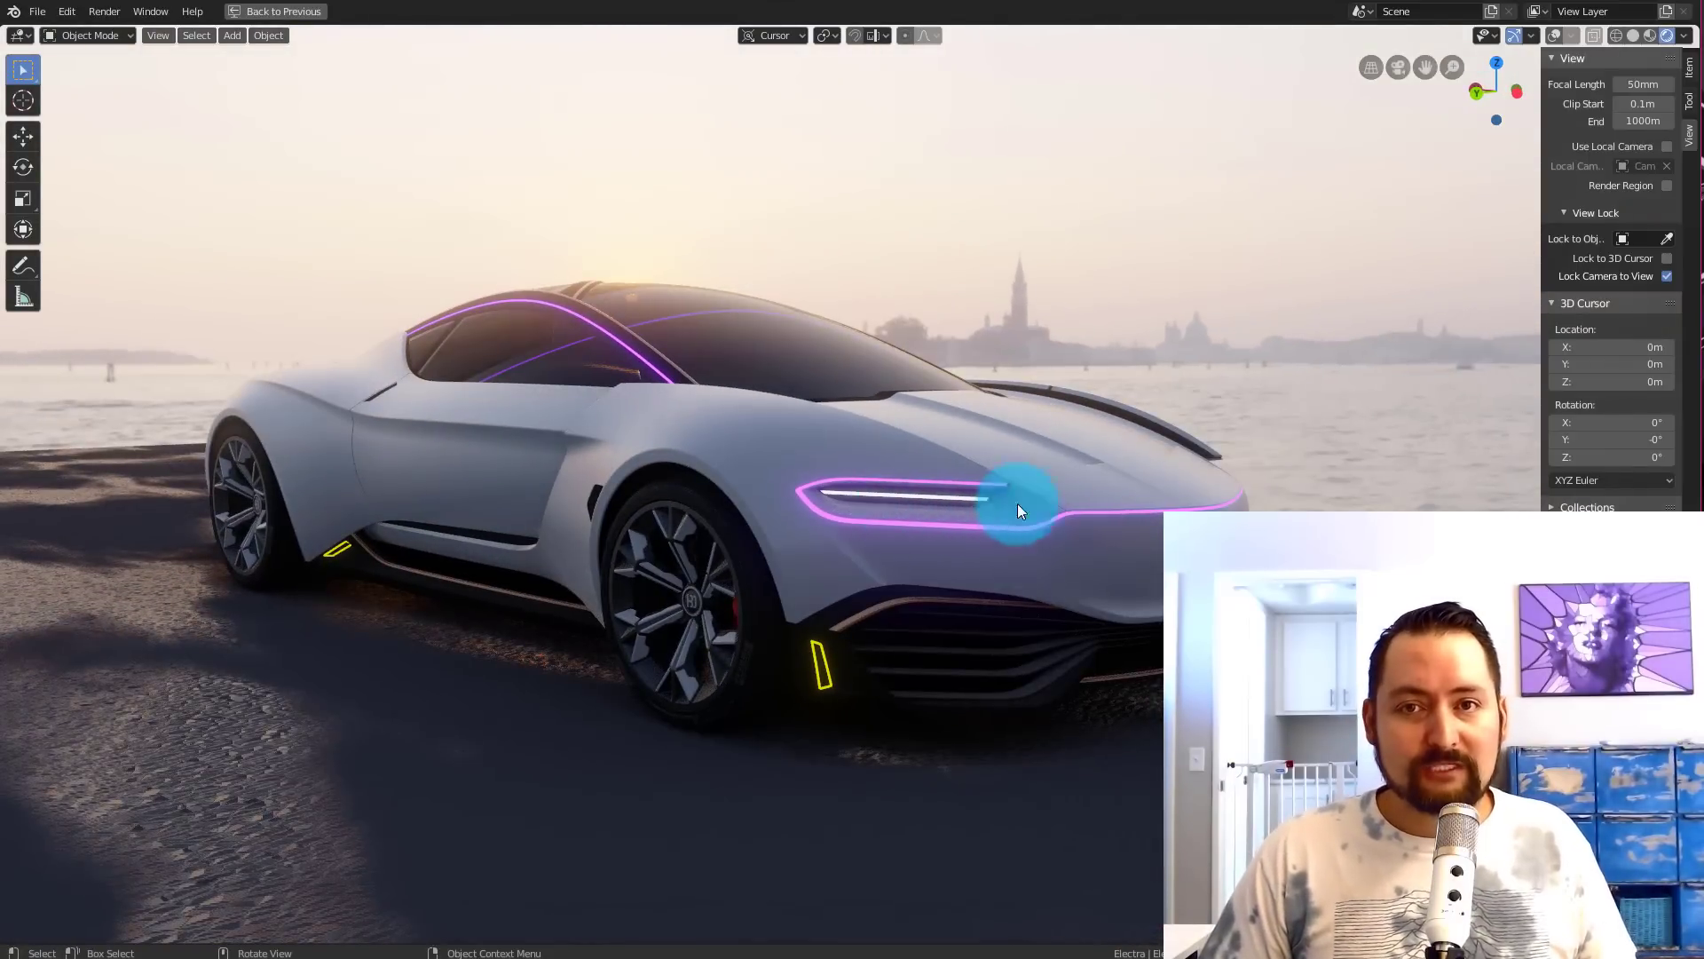
{"action": "middle_click_drag", "start_coordinate": [1031, 504], "coordinate": [860, 497]}
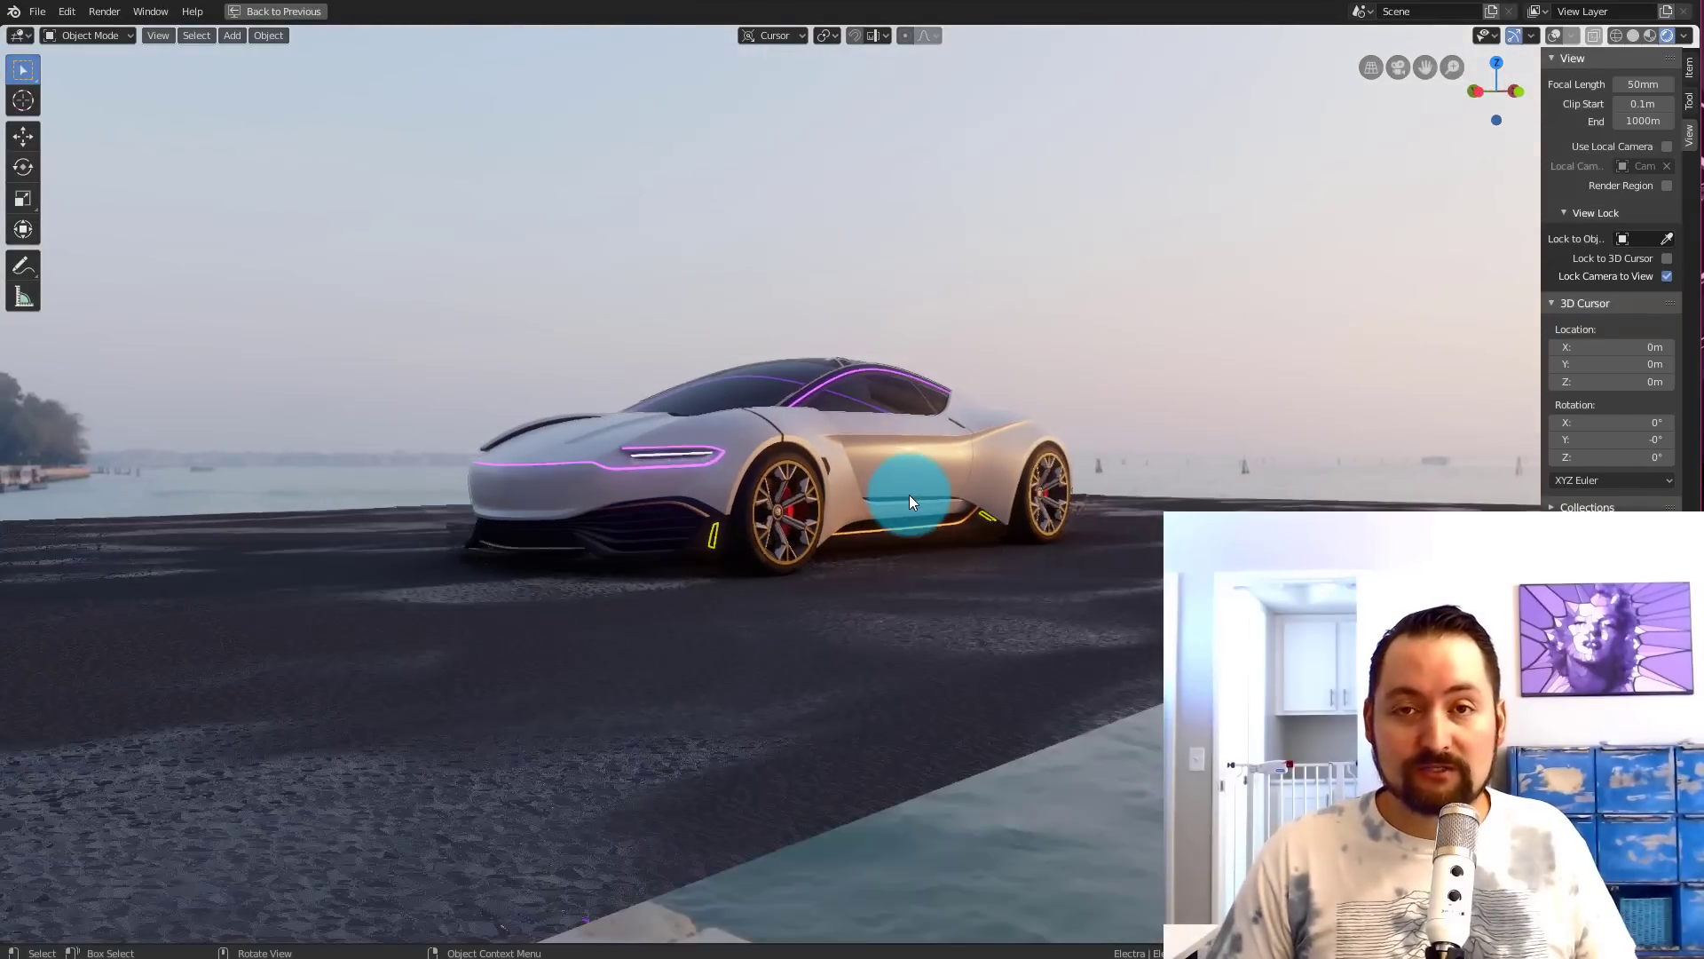
{"action": "scroll", "coordinate": [925, 497], "scroll_direction": "up", "scroll_amount": 5}
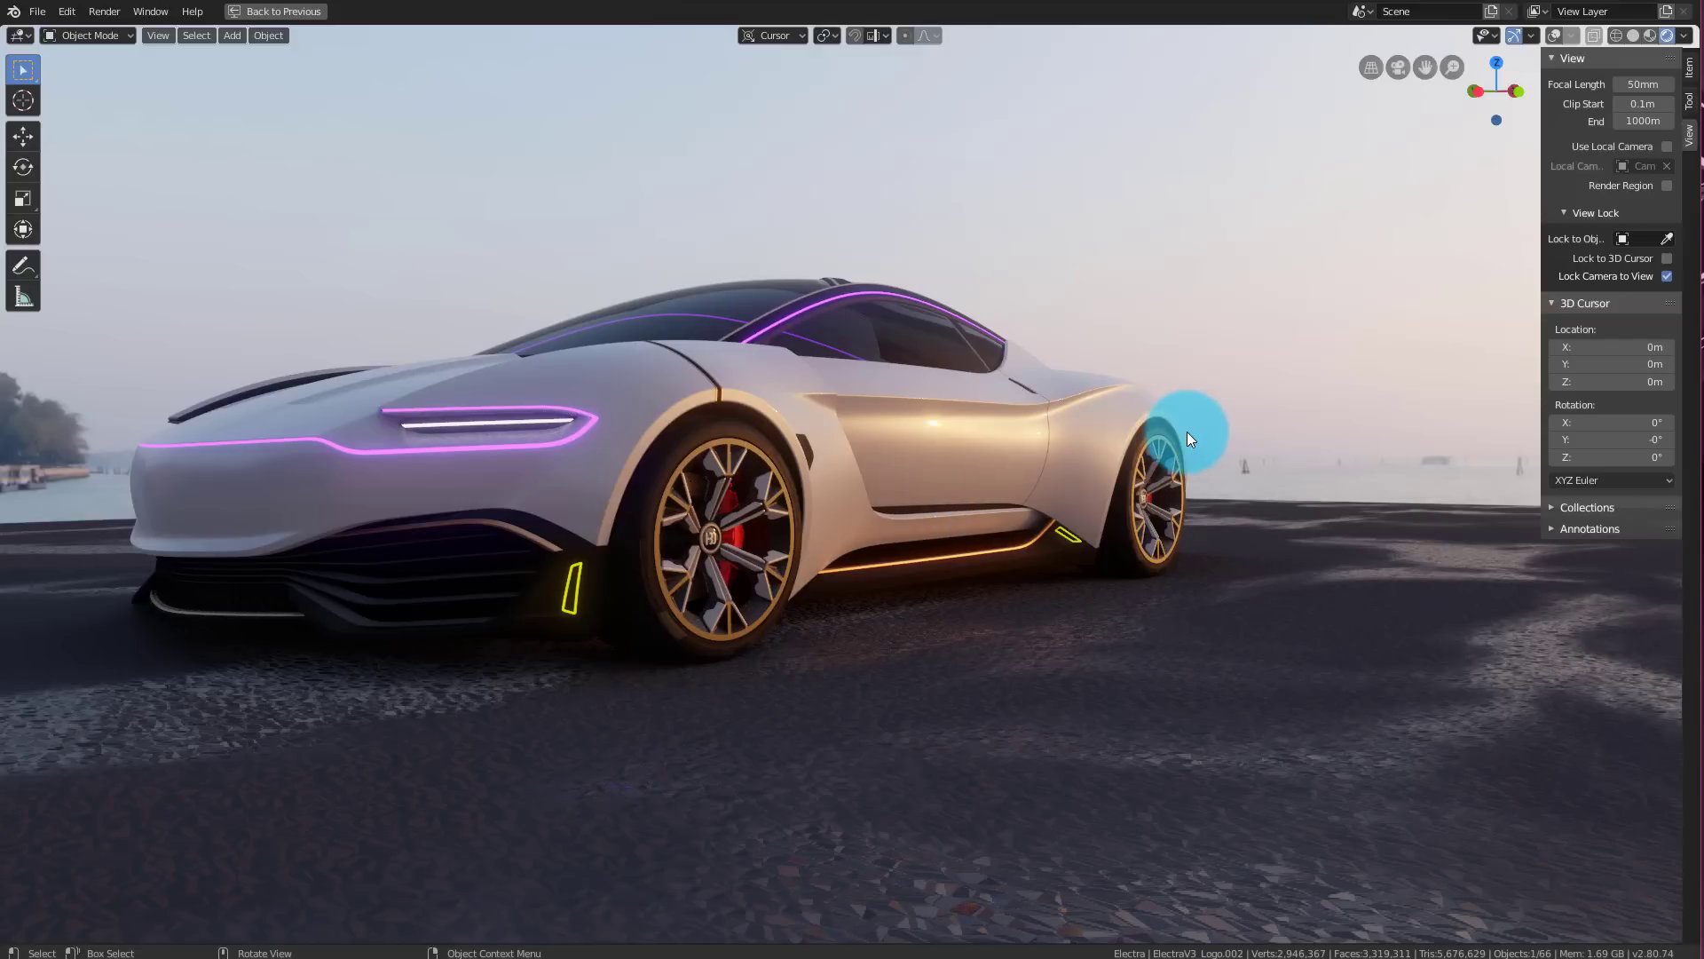
{"action": "middle_click_drag", "start_coordinate": [1186, 432], "coordinate": [968, 504]}
{"action": "scroll", "coordinate": [968, 504], "scroll_direction": "up", "scroll_amount": 2}
{"action": "scroll", "coordinate": [984, 522], "scroll_direction": "down", "scroll_amount": 1}
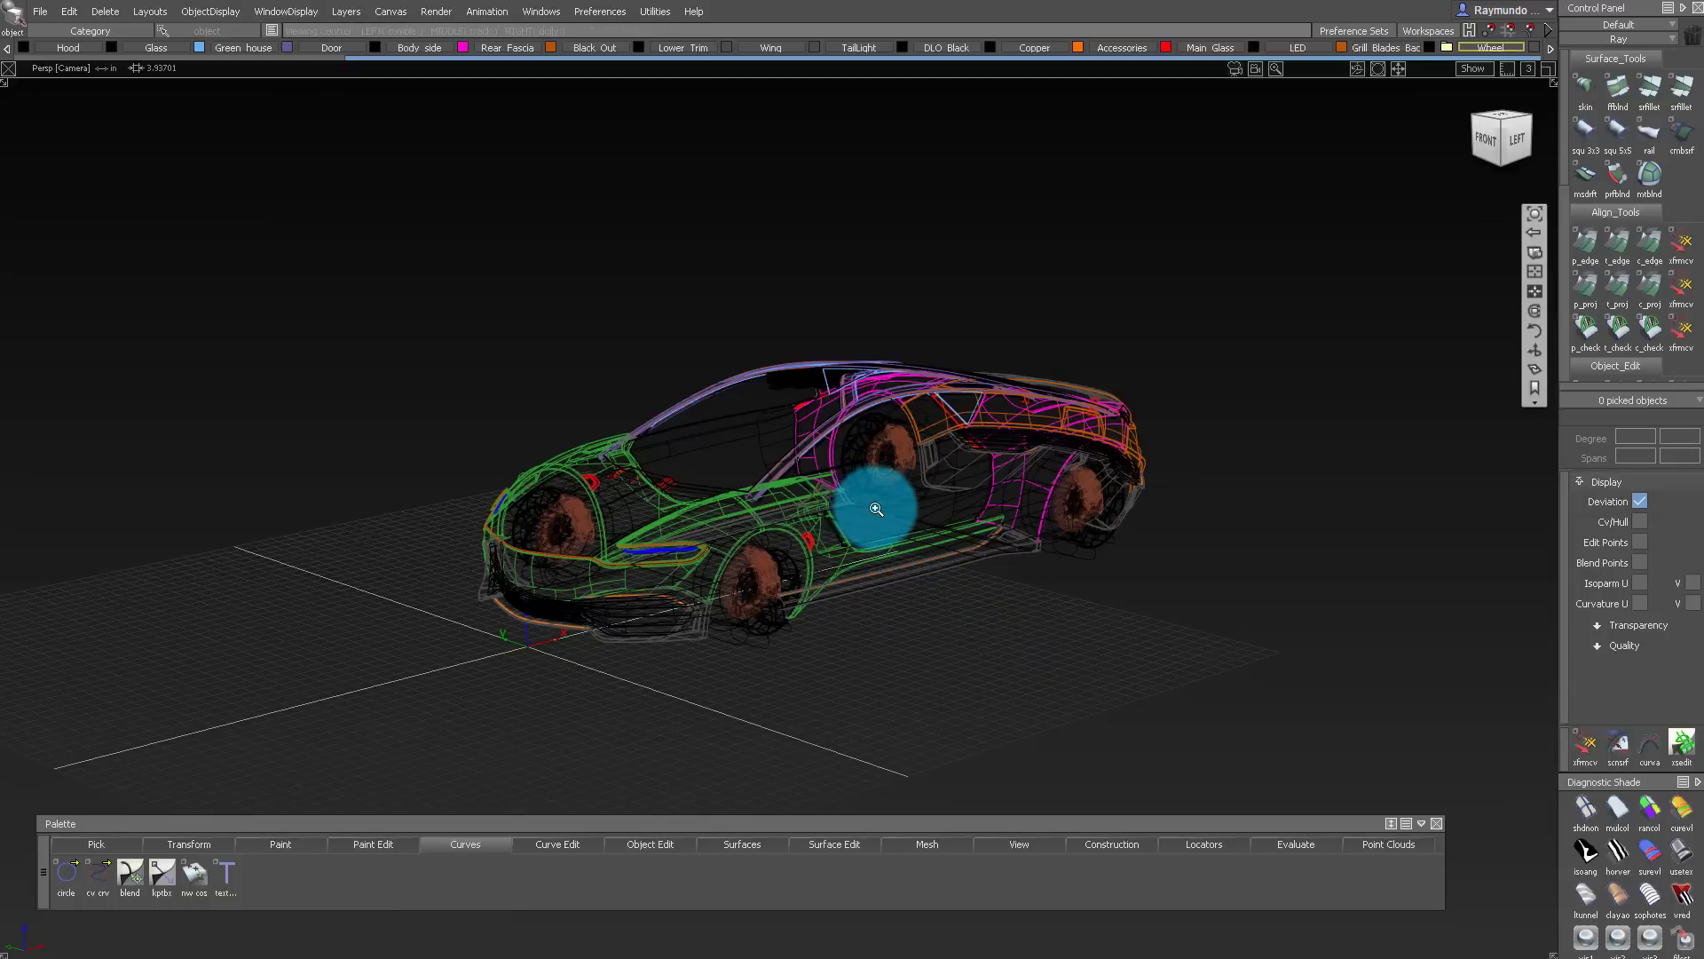
Step: Switch to Alias, display the car model shaded and isolate the body side surfaces
{"action": "left_click_drag", "start_coordinate": [876, 509], "coordinate": [841, 464], "text": "alt+shift"}
{"action": "mouse_move", "coordinate": [827, 487]}
{"action": "right_mouse_down", "text": "alt+shift"}
{"action": "mouse_move", "coordinate": [867, 491]}
{"action": "mouse_move", "coordinate": [841, 515]}
{"action": "right_mouse_up", "text": "alt+shift"}
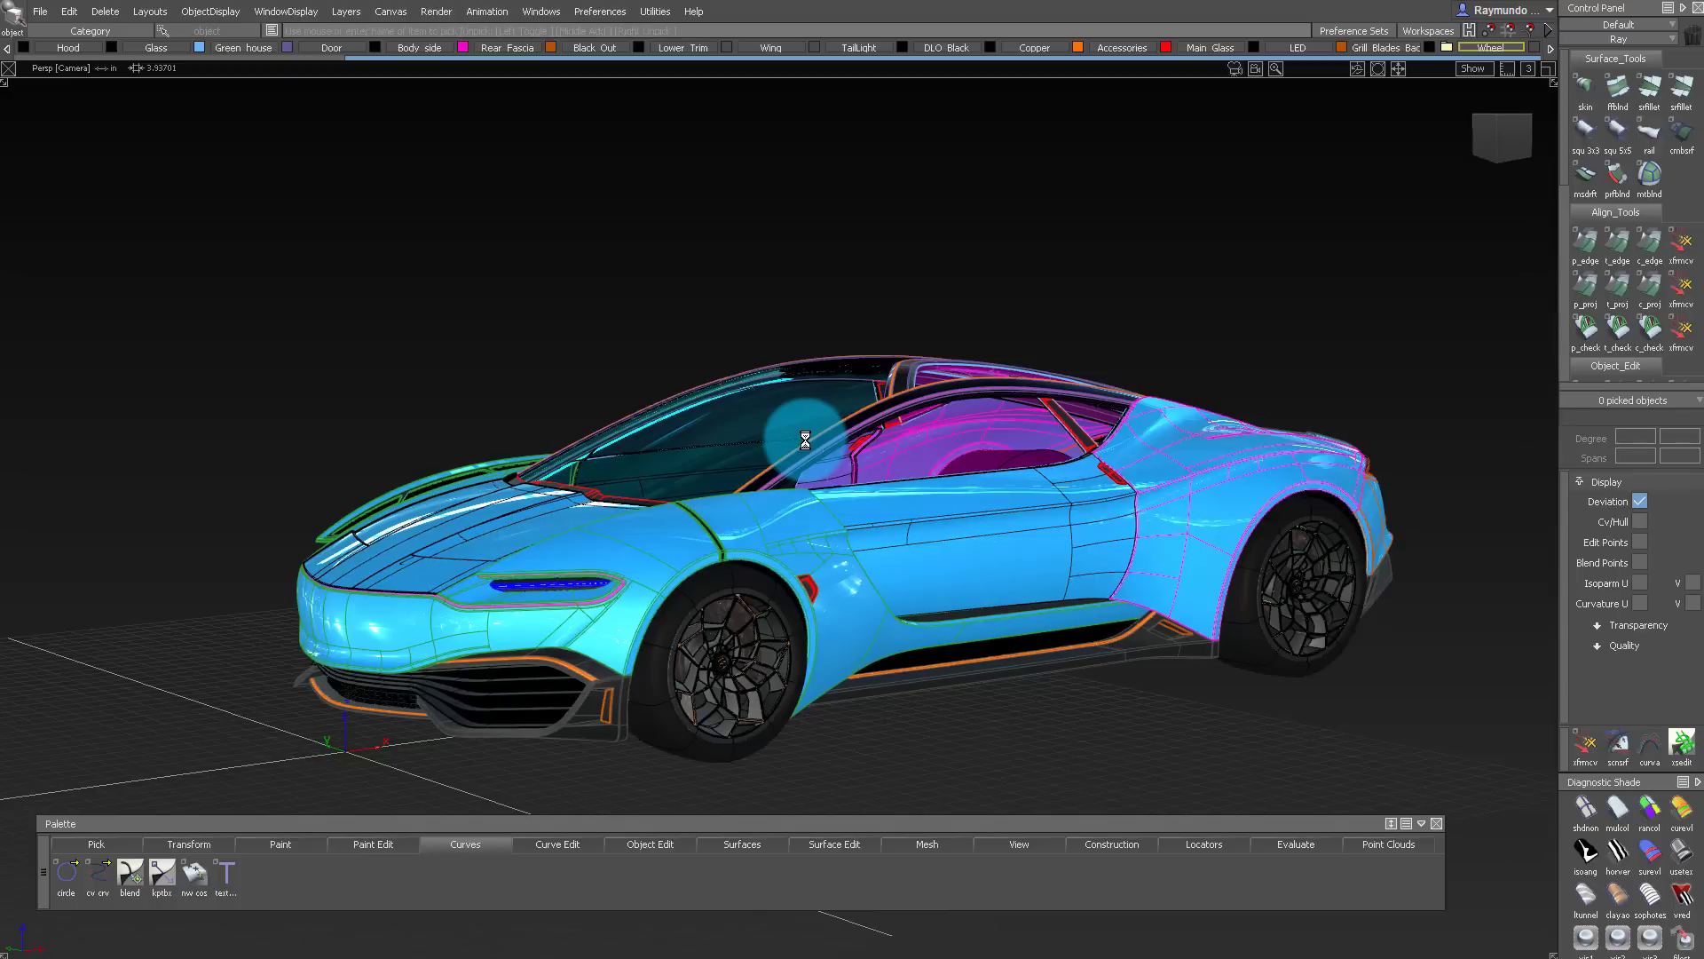
{"action": "mouse_move", "coordinate": [805, 440]}
{"action": "left_mouse_down", "text": "alt+shift"}
{"action": "mouse_move", "coordinate": [921, 436]}
{"action": "mouse_move", "coordinate": [969, 373]}
{"action": "left_mouse_up", "text": "alt+shift"}
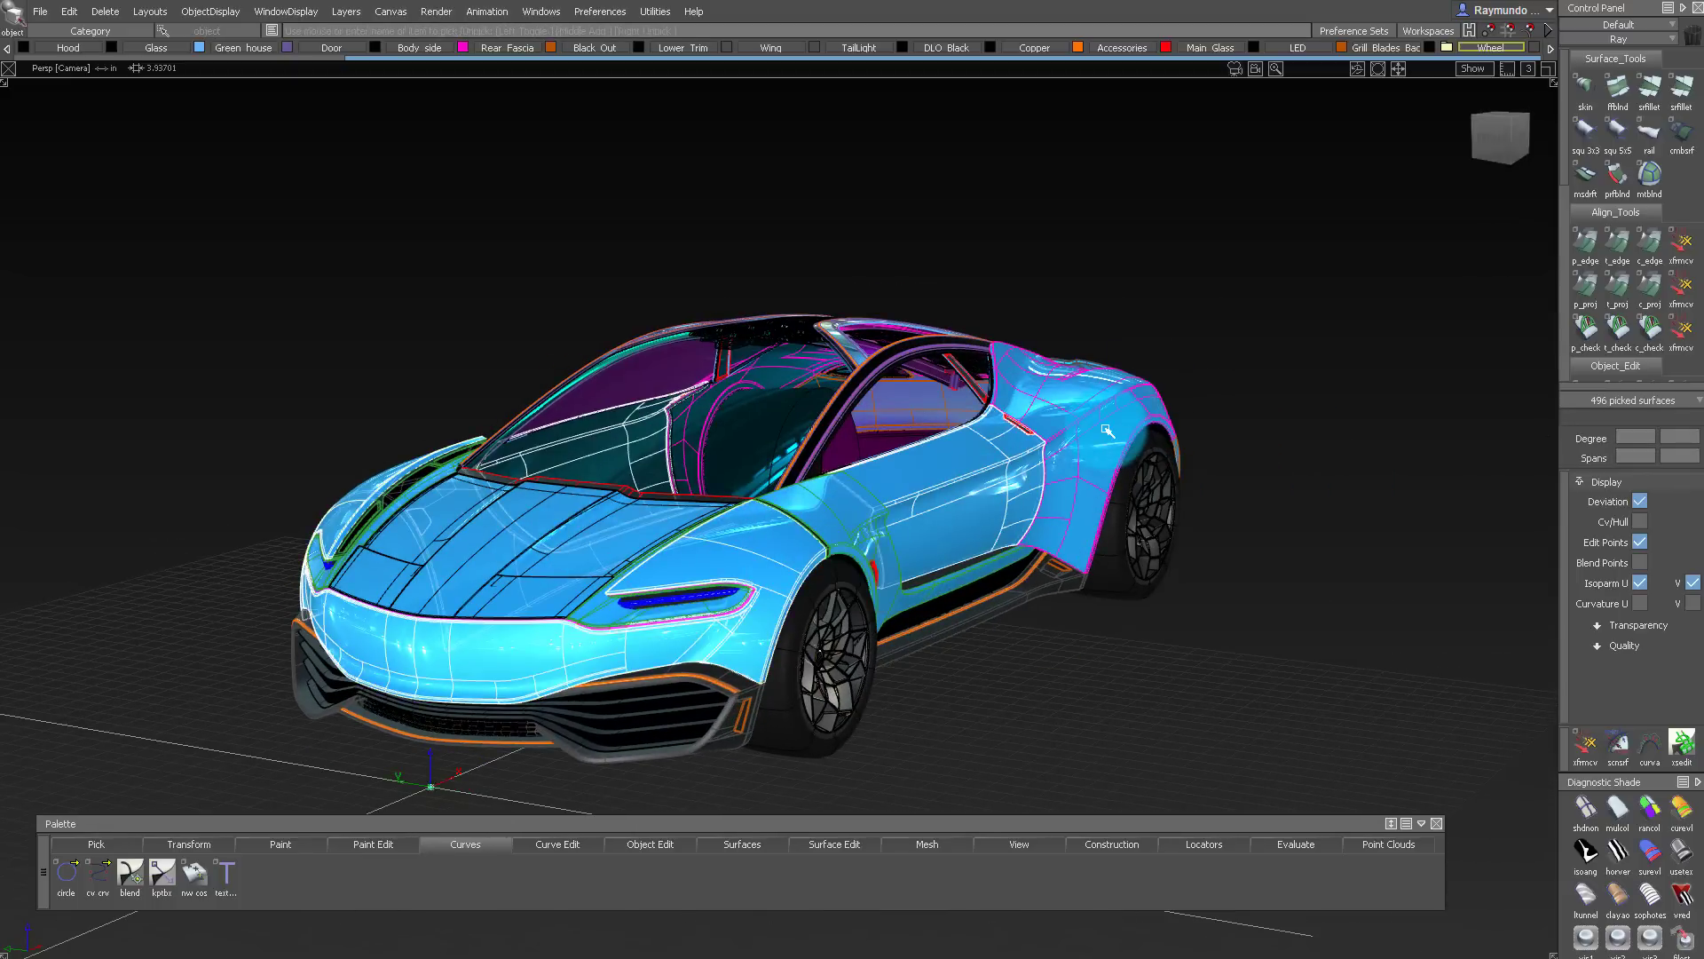
{"action": "left_click", "coordinate": [1109, 372]}
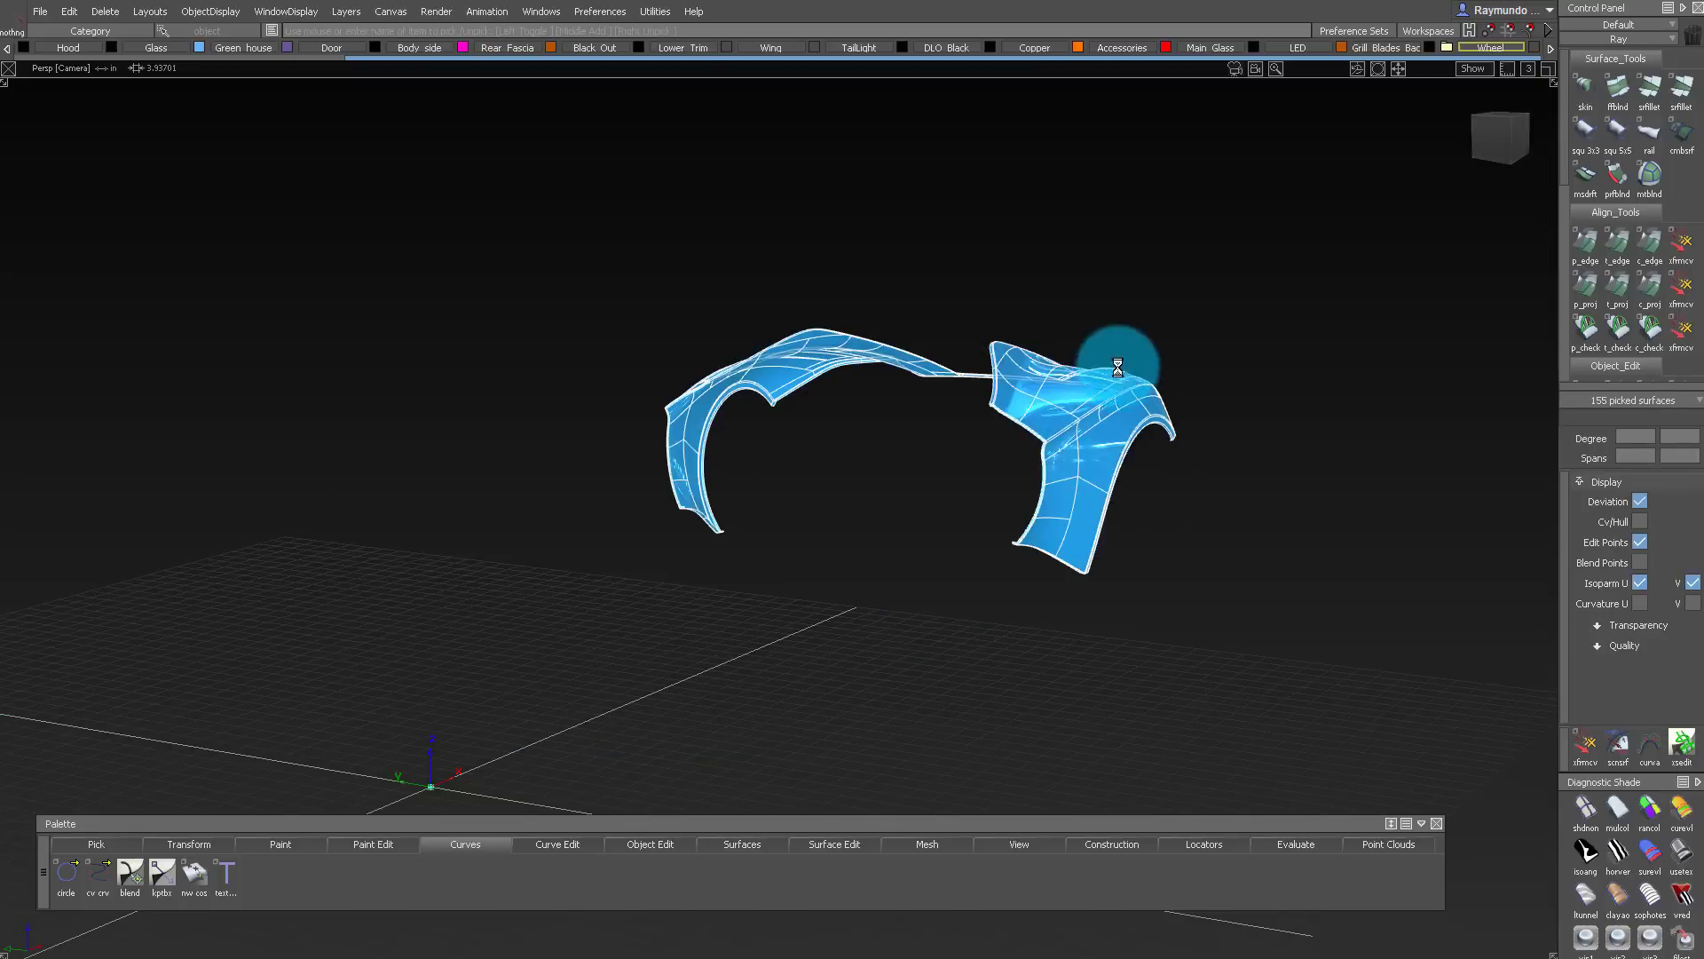
{"action": "left_click_drag", "start_coordinate": [1143, 387], "coordinate": [844, 552], "text": "alt+shift"}
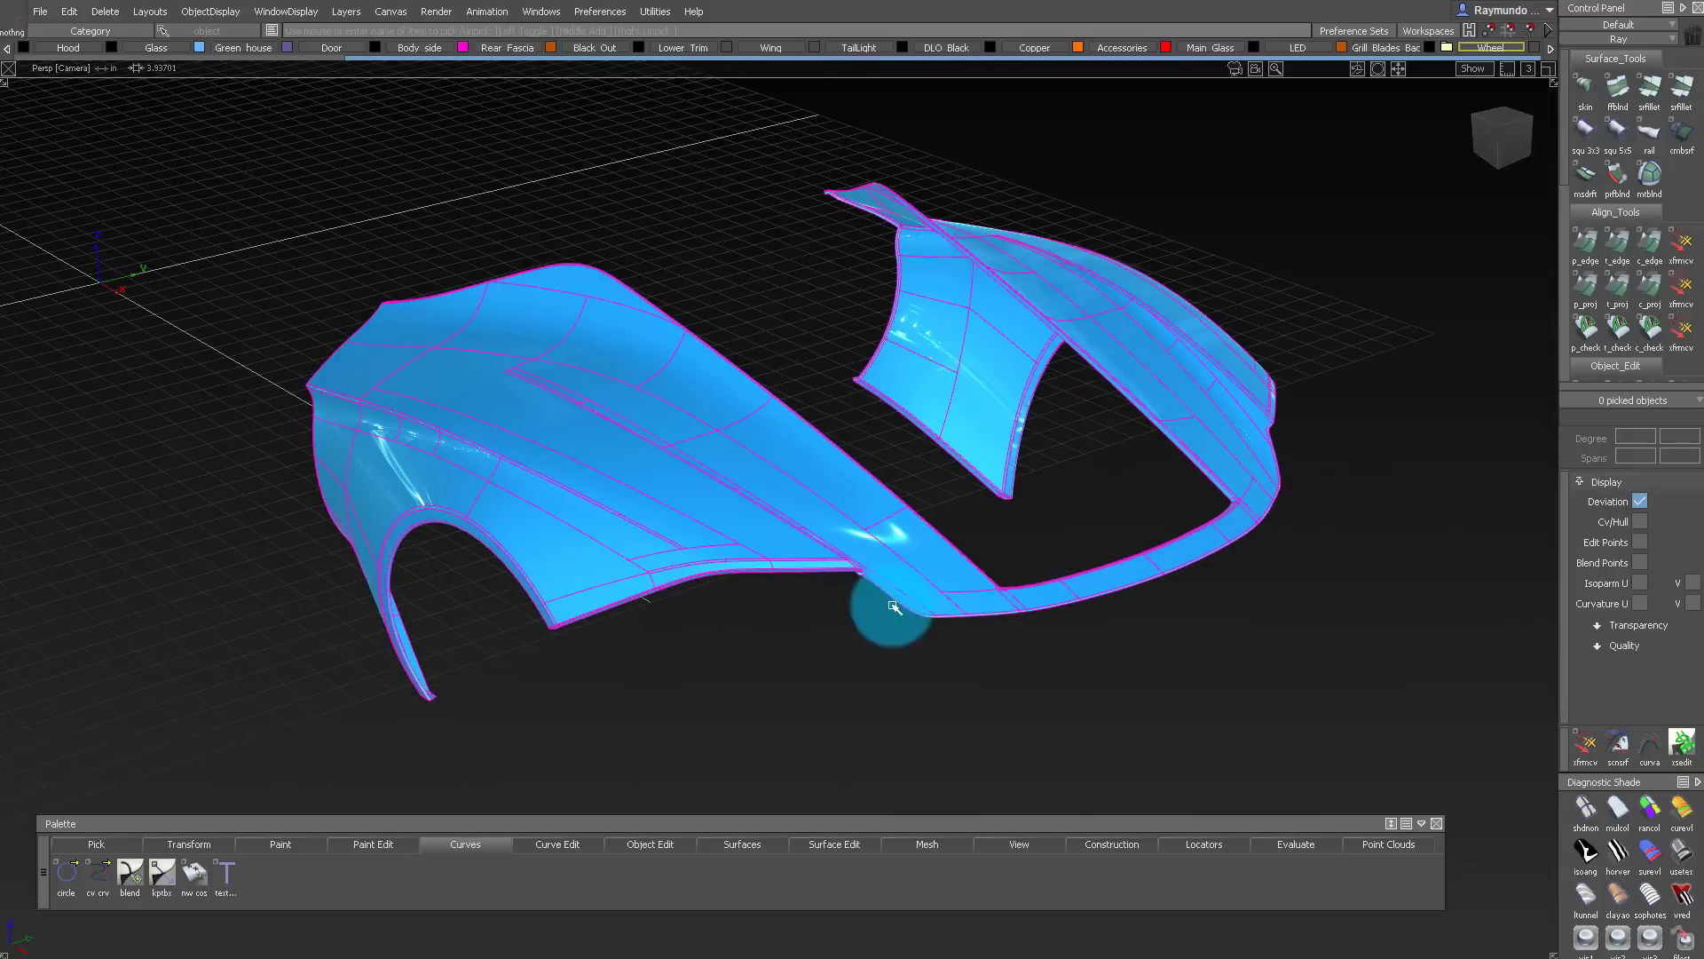
Step: Check the geometric surface orientation of the isolated body side surfaces
{"action": "left_click_drag", "start_coordinate": [859, 825], "coordinate": [889, 584]}
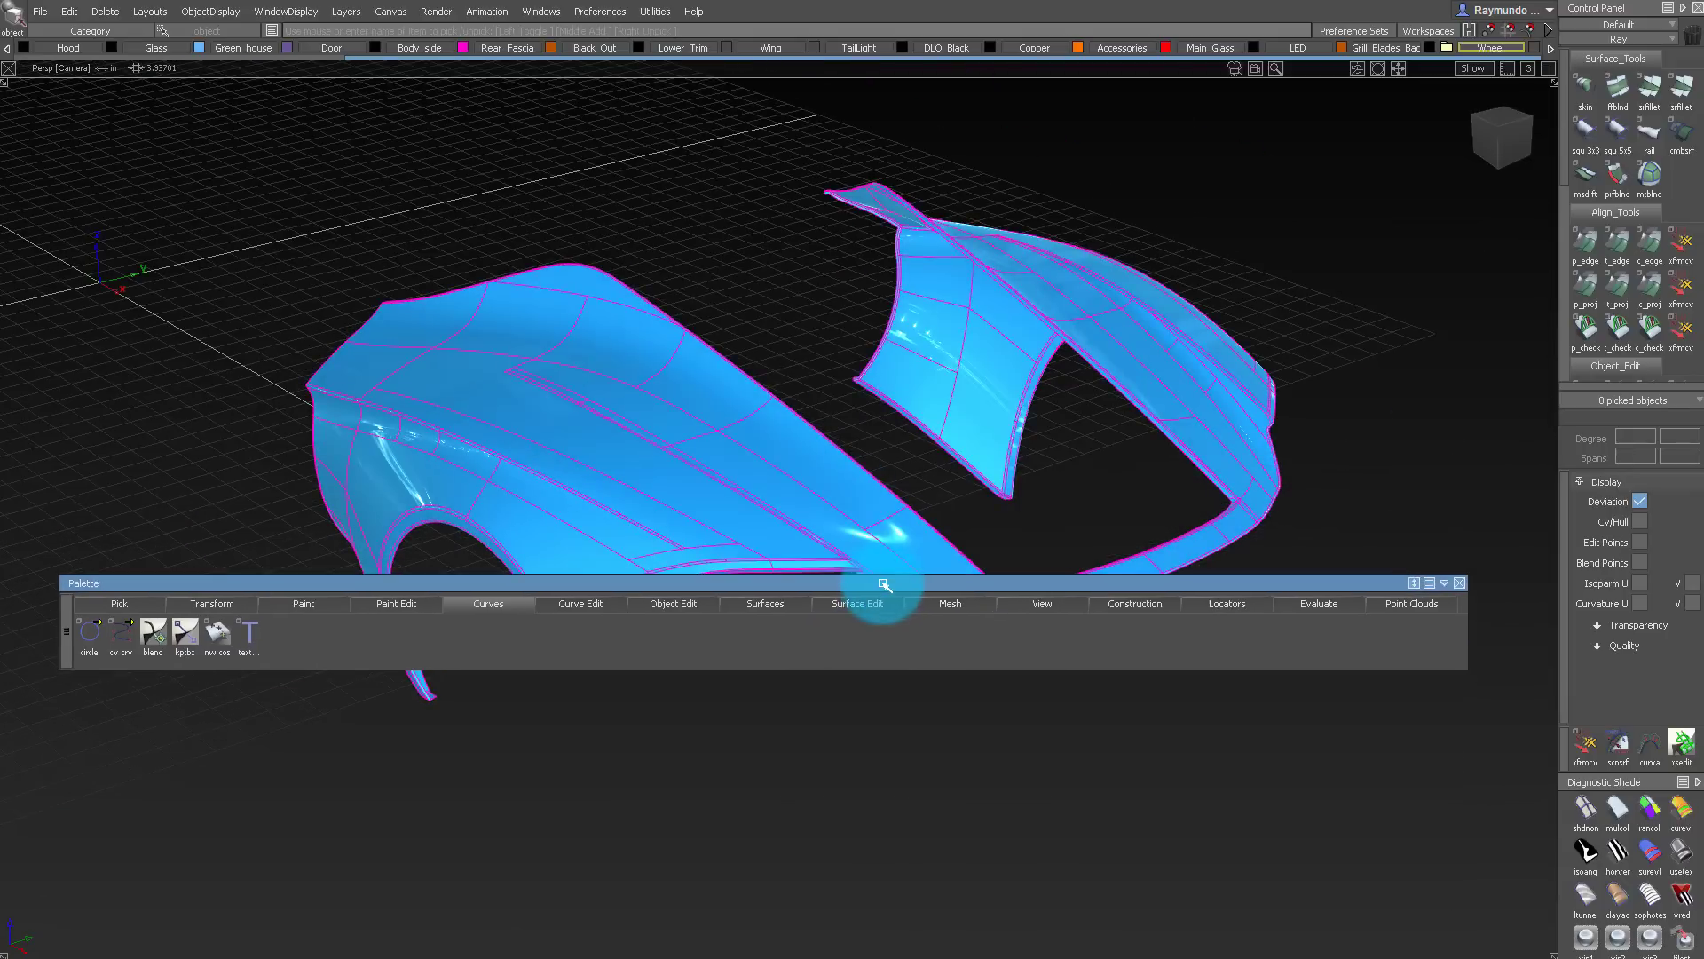
{"action": "left_click", "coordinate": [864, 604]}
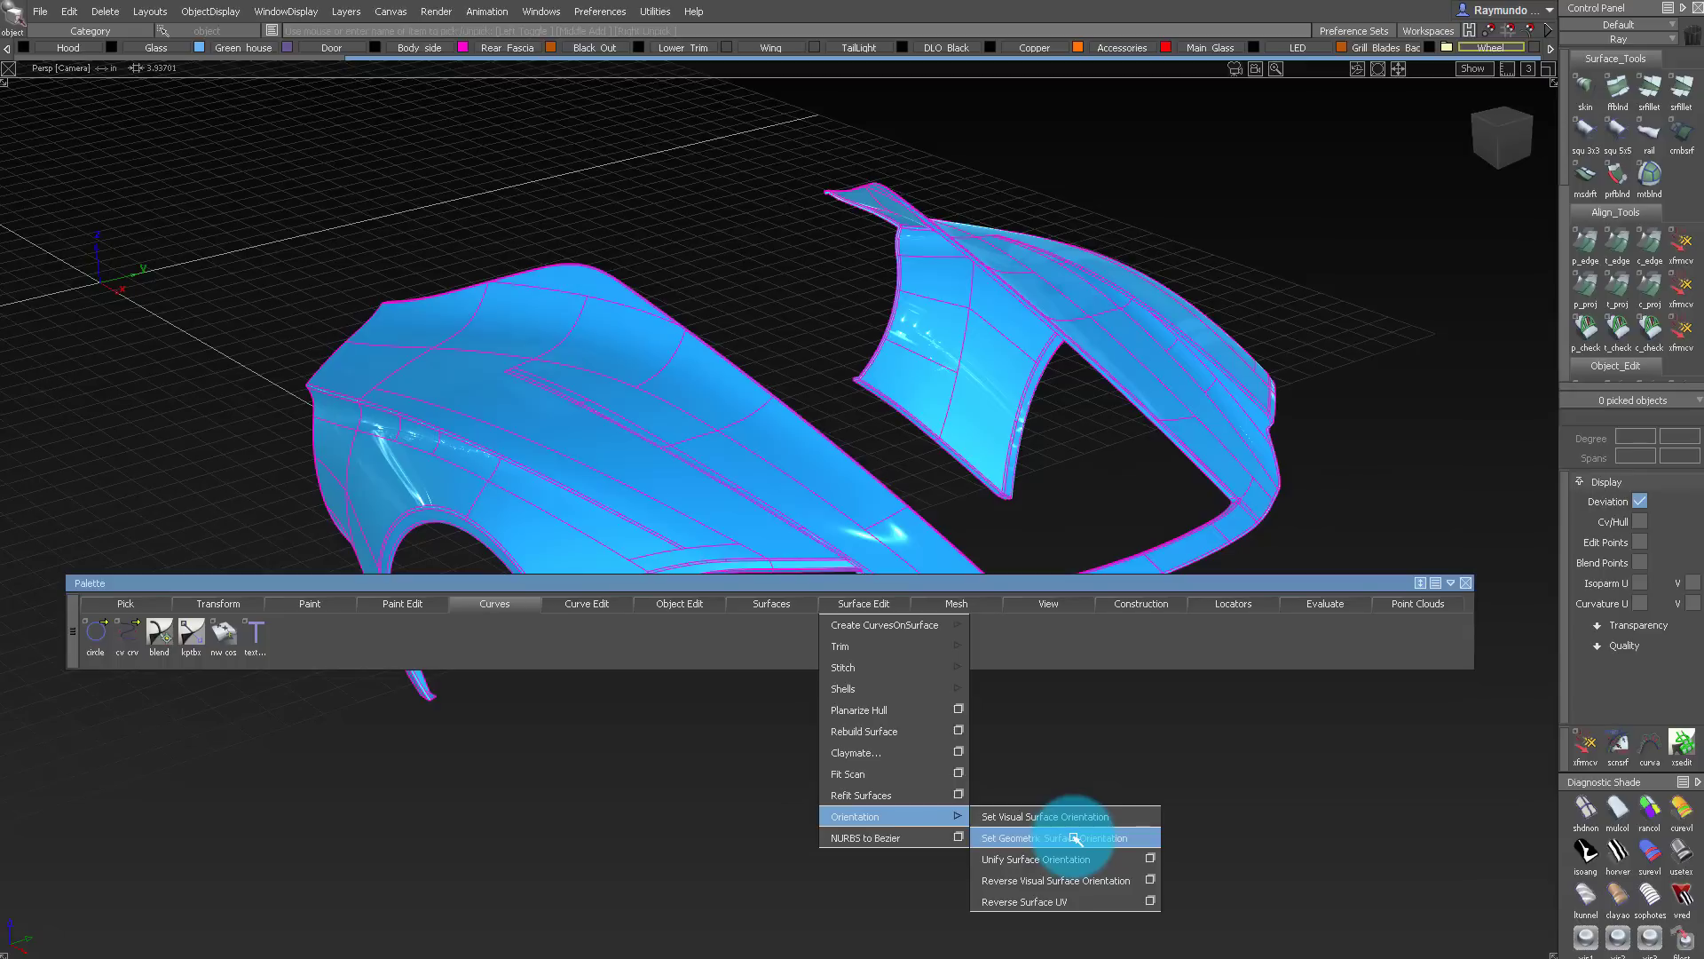
{"action": "left_click", "coordinate": [1076, 838]}
{"action": "left_click_drag", "start_coordinate": [838, 587], "coordinate": [869, 834]}
Step: Pick surfaces on one half of the body side to inspect their control vertices and hulls
{"action": "right_click_drag", "start_coordinate": [829, 654], "coordinate": [803, 468], "text": "alt+shift"}
{"action": "left_click_drag", "start_coordinate": [803, 468], "coordinate": [793, 464], "text": "alt+shift"}
{"action": "right_click_drag", "start_coordinate": [793, 464], "coordinate": [731, 263], "text": "alt+shift"}
{"action": "left_click_drag", "start_coordinate": [731, 263], "coordinate": [578, 498], "text": "alt+shift"}
{"action": "left_click_drag", "start_coordinate": [608, 430], "coordinate": [681, 388], "text": "alt+shift"}
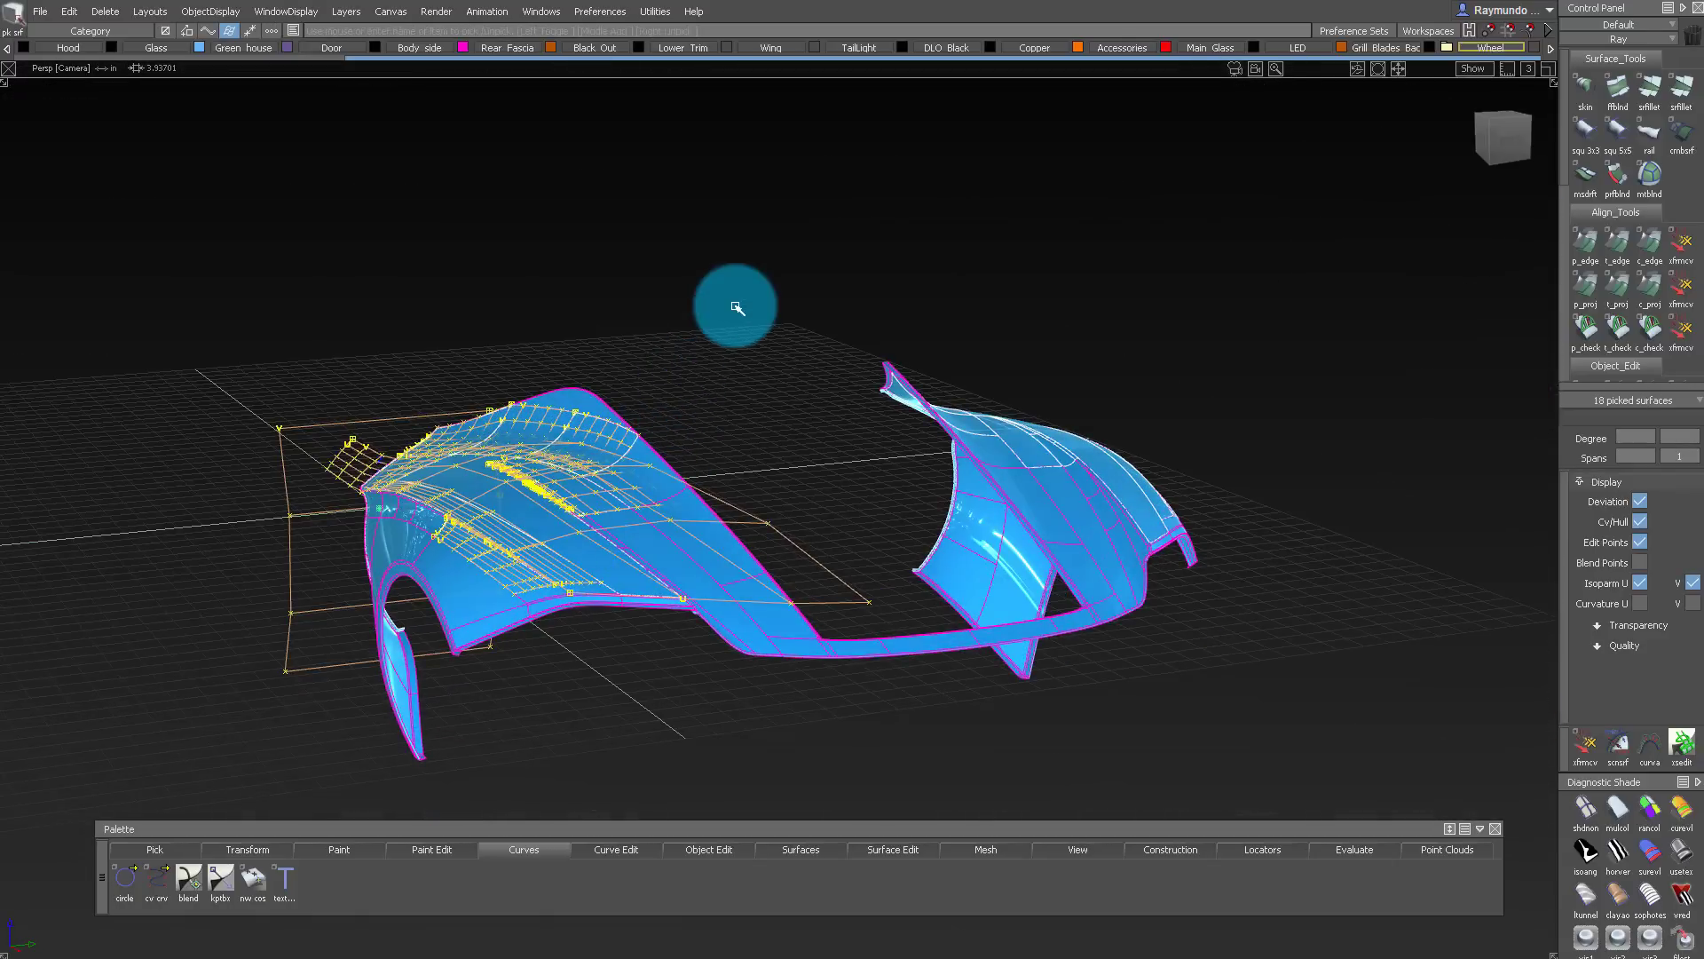
{"action": "left_click_drag", "start_coordinate": [869, 348], "coordinate": [608, 259], "text": "alt+shift"}
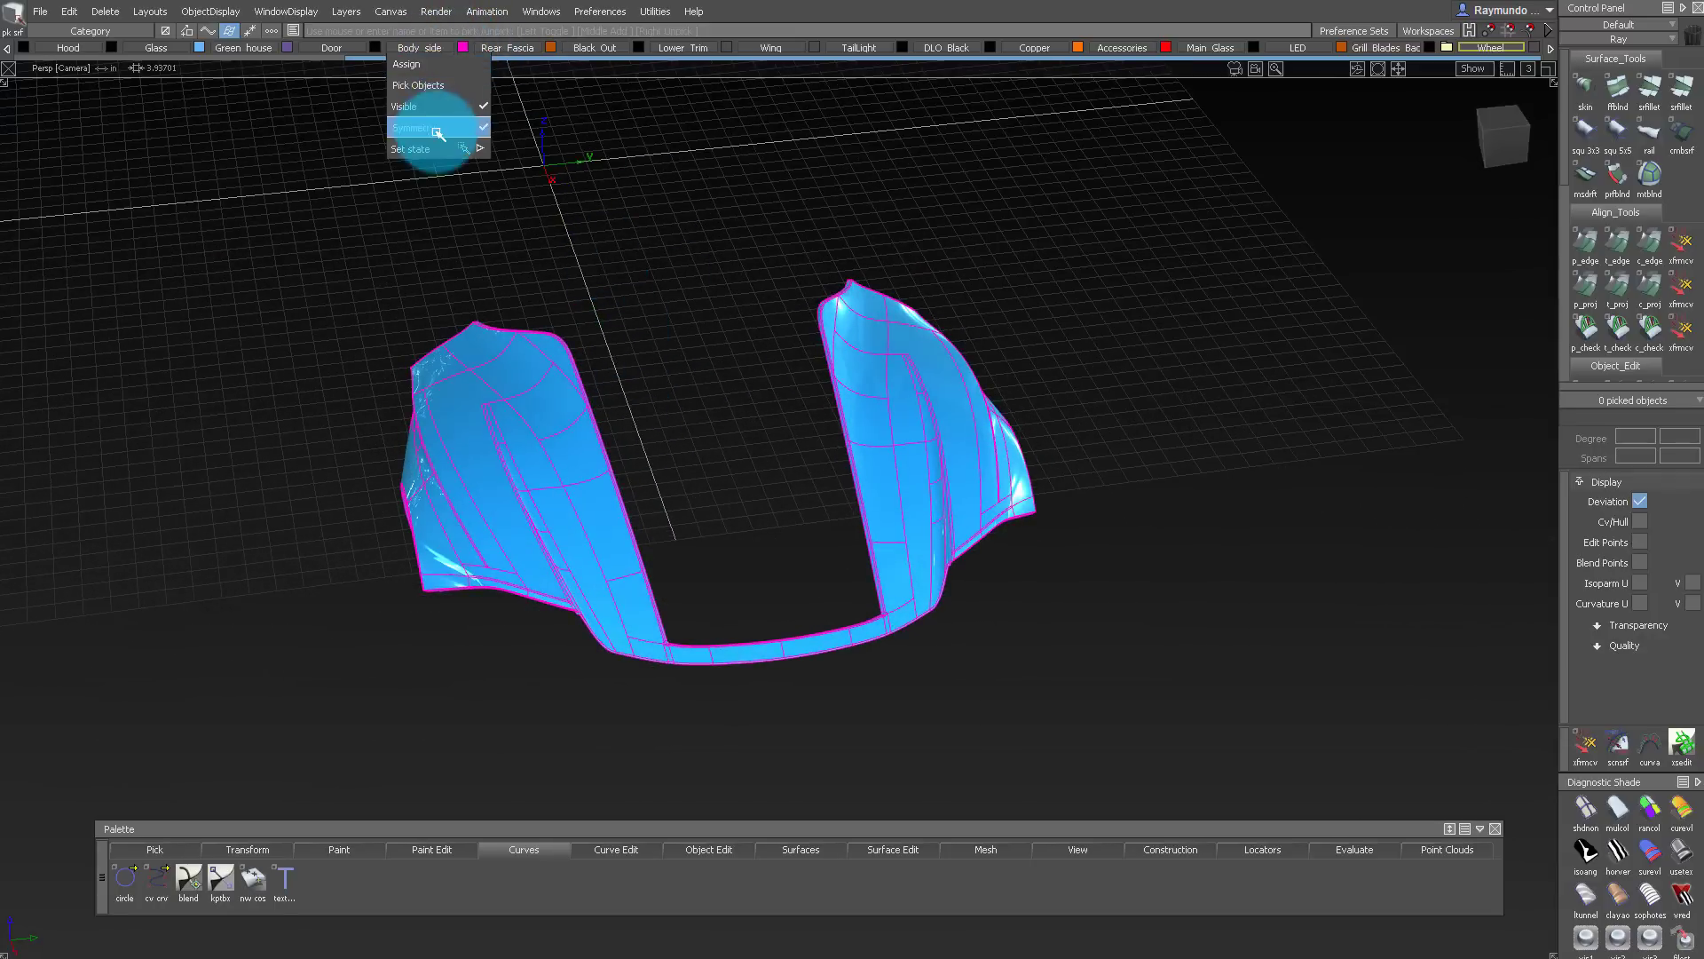
Step: Turn off symmetry on the Body side layer and duplicate its surfaces as a mirrored copy
{"action": "left_click", "coordinate": [438, 131]}
{"action": "left_click_drag", "start_coordinate": [711, 479], "coordinate": [558, 557], "text": "alt+shift"}
{"action": "left_click", "coordinate": [71, 12]}
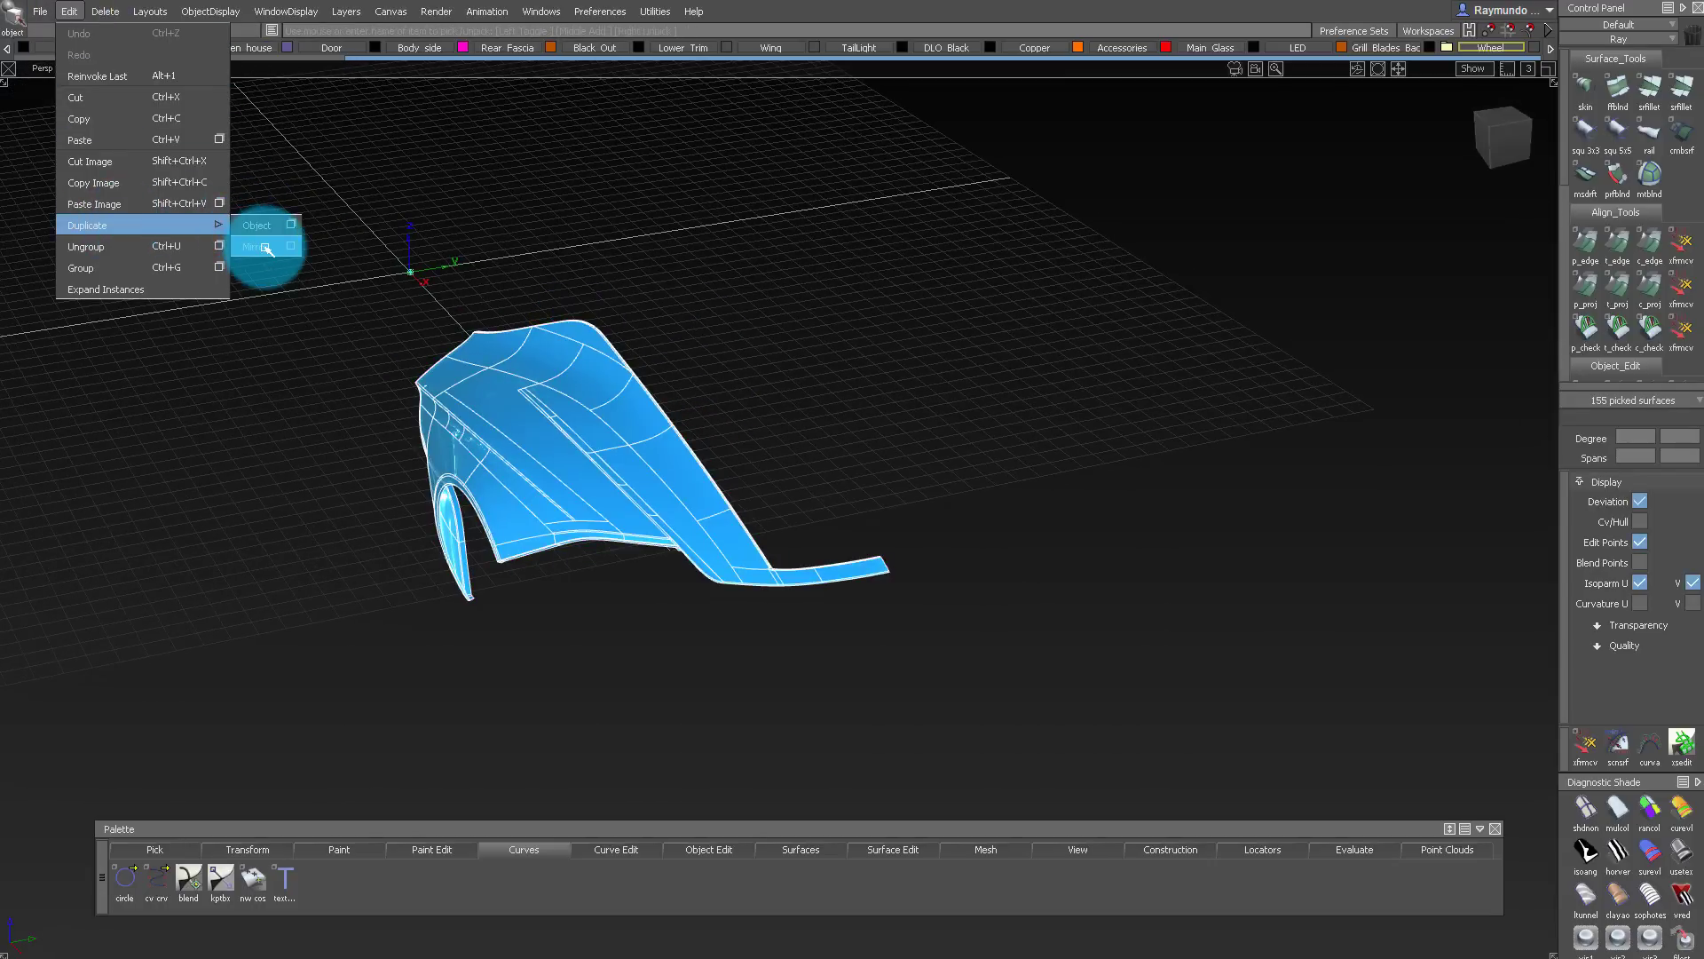
{"action": "left_click", "coordinate": [265, 249]}
{"action": "left_click_drag", "start_coordinate": [354, 274], "coordinate": [900, 435], "text": "alt+shift"}
{"action": "right_click_drag", "start_coordinate": [986, 327], "coordinate": [1003, 315], "text": "alt+shift"}
{"action": "left_click_drag", "start_coordinate": [1003, 315], "coordinate": [924, 236], "text": "alt+shift"}
{"action": "middle_click_drag", "start_coordinate": [924, 236], "coordinate": [936, 312], "text": "alt+shift"}
{"action": "left_click_drag", "start_coordinate": [936, 311], "coordinate": [923, 299], "text": "alt+shift"}
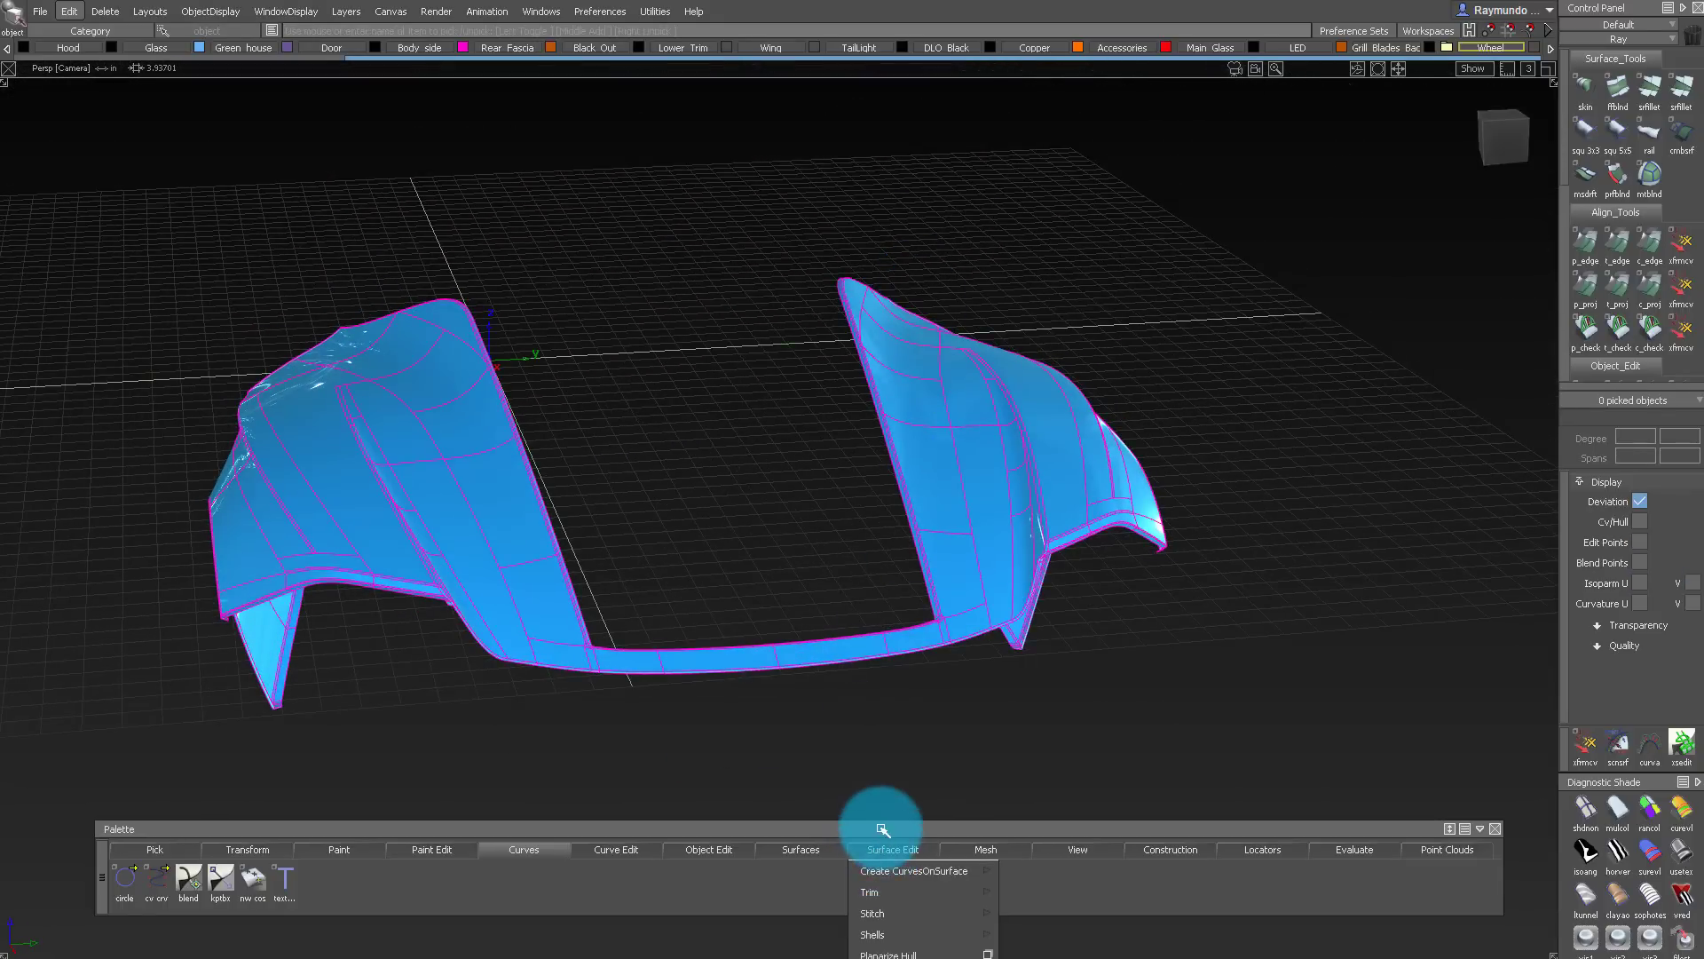
Step: Show the geometric surface orientation of the original and mirrored body side halves
{"action": "left_click_drag", "start_coordinate": [880, 827], "coordinate": [894, 602]}
{"action": "left_click", "coordinate": [1070, 835]}
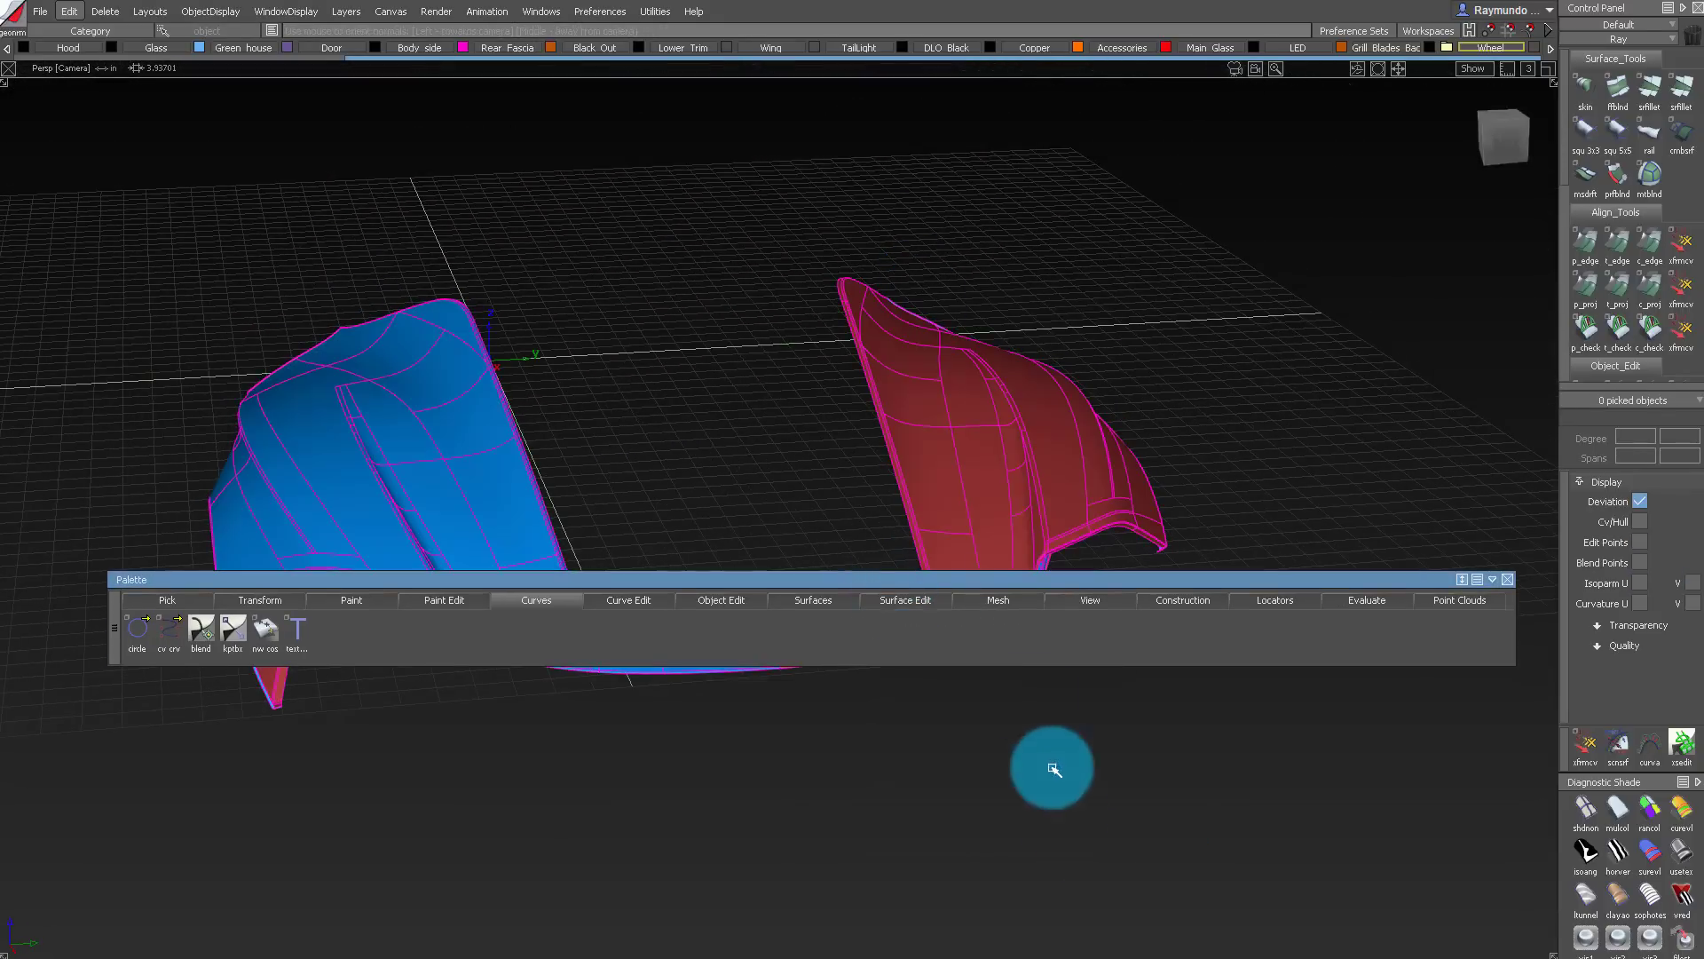
{"action": "left_click_drag", "start_coordinate": [1027, 696], "coordinate": [1200, 235], "text": "alt+shift"}
Step: Reverse the UVs of all surfaces on the mirrored half using Swap U And V Directions
{"action": "left_click", "coordinate": [1065, 355]}
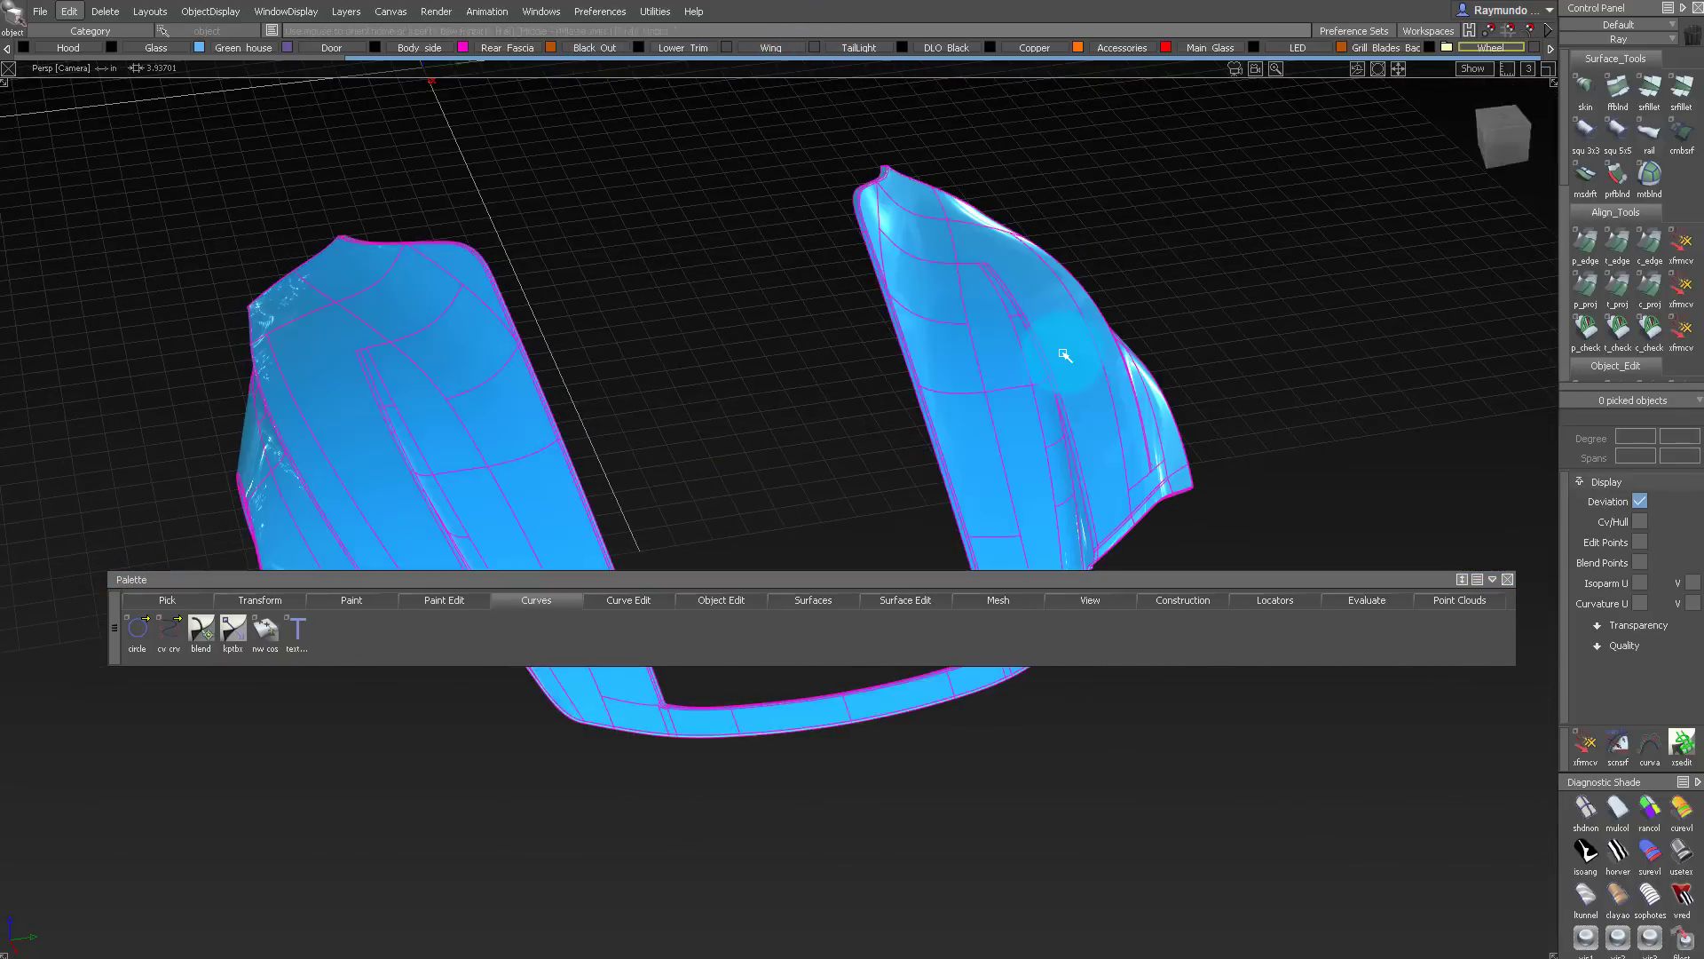
{"action": "left_click_drag", "start_coordinate": [1076, 350], "coordinate": [921, 586], "text": "alt+shift"}
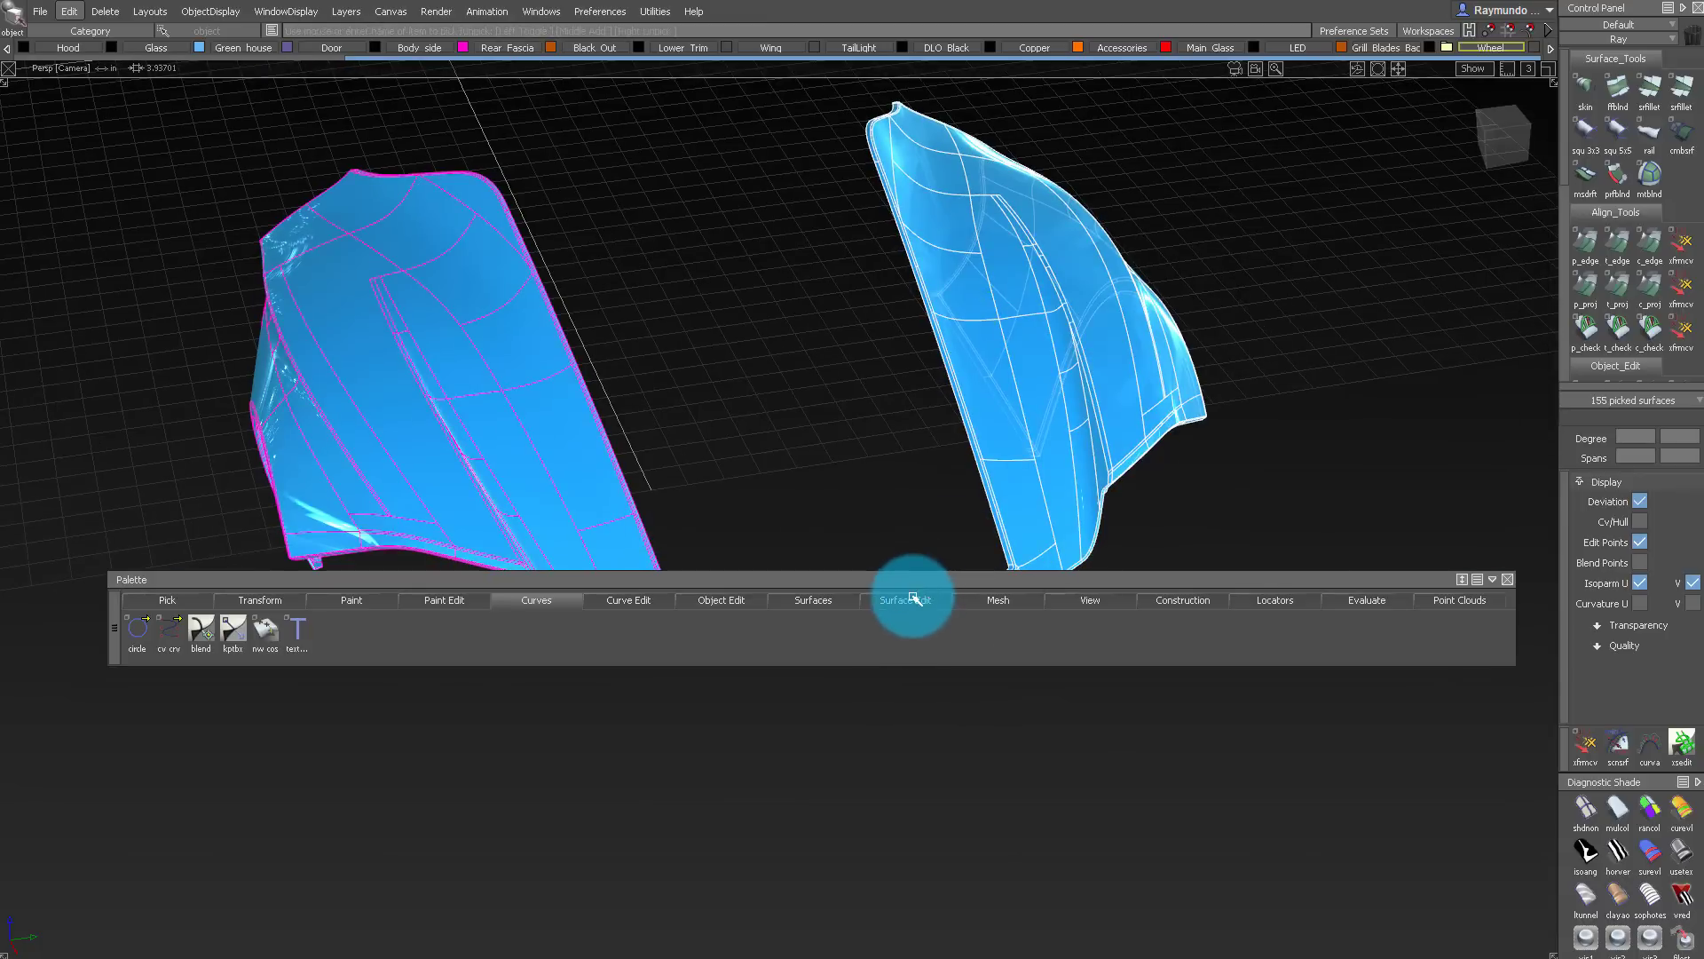
{"action": "left_click_drag", "start_coordinate": [915, 598], "coordinate": [1195, 899]}
{"action": "left_click", "coordinate": [986, 516]}
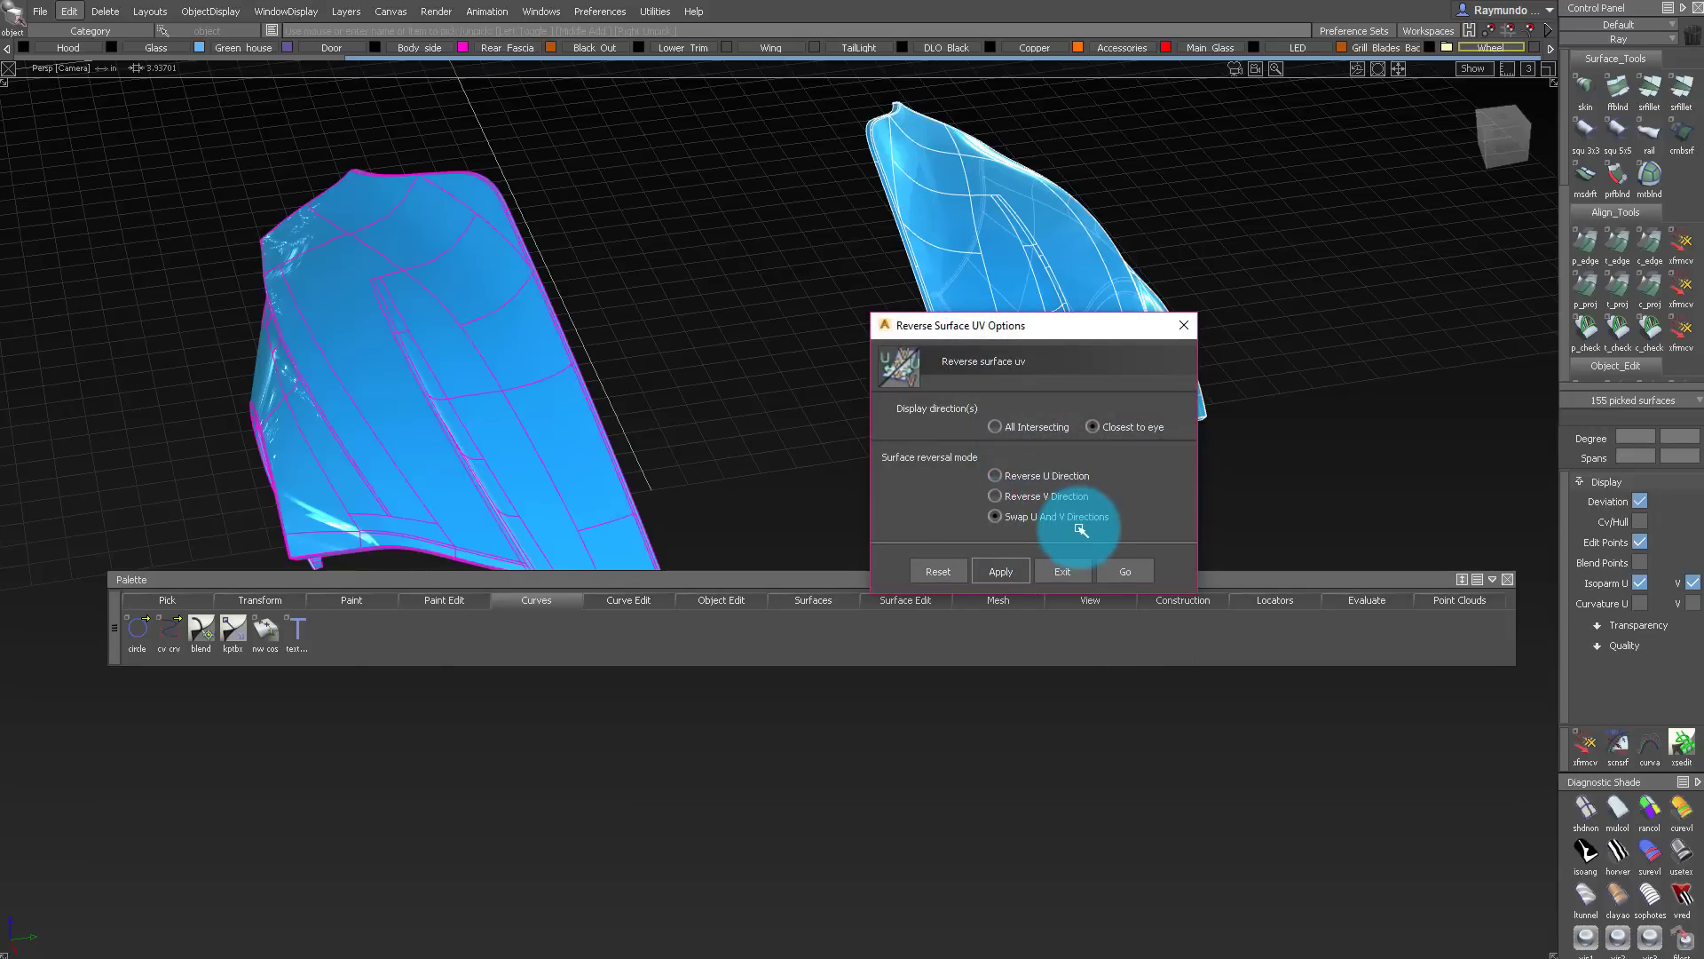
{"action": "left_click", "coordinate": [1125, 573]}
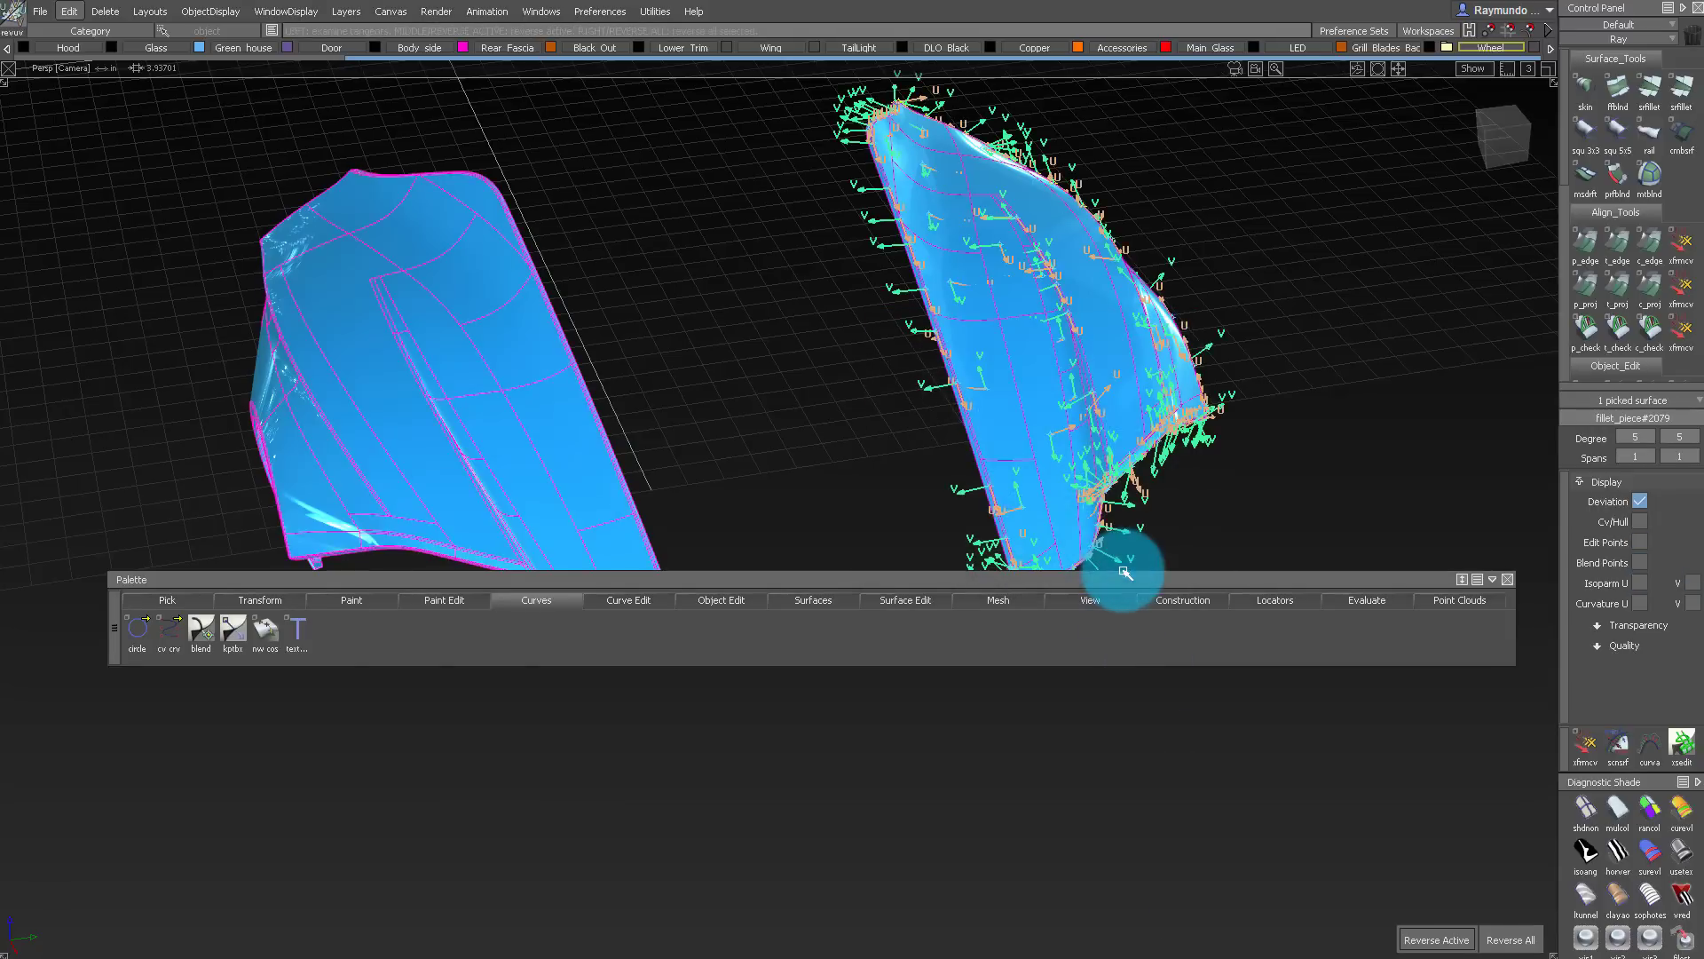
{"action": "left_click", "coordinate": [1525, 940]}
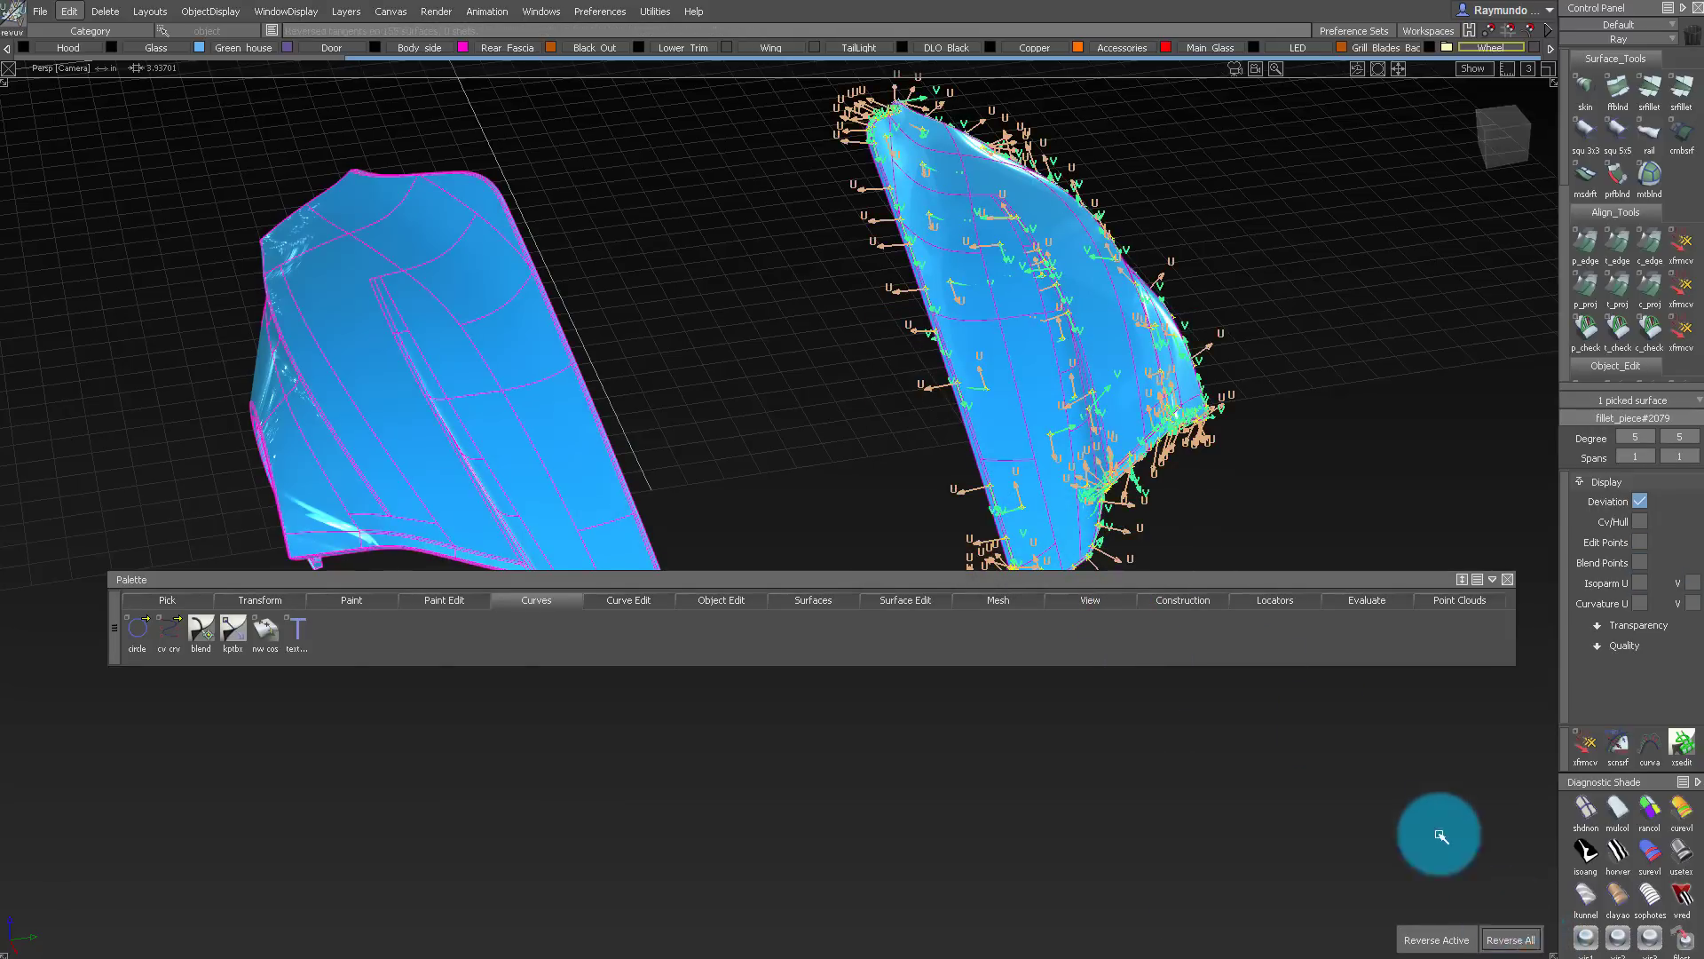
Step: Recheck the surface orientation across both body side halves
{"action": "left_click_drag", "start_coordinate": [1089, 268], "coordinate": [1089, 268], "text": "ctrl+shift"}
{"action": "left_click_drag", "start_coordinate": [1089, 268], "coordinate": [1089, 453], "text": "ctrl+shift"}
{"action": "right_click", "coordinate": [898, 595]}
{"action": "mouse_move", "coordinate": [936, 808]}
{"action": "left_click_drag", "start_coordinate": [939, 811], "coordinate": [814, 488]}
{"action": "left_click_drag", "start_coordinate": [991, 583], "coordinate": [982, 817]}
{"action": "mouse_move", "coordinate": [1039, 521]}
{"action": "left_mouse_down", "text": "alt+shift"}
{"action": "mouse_move", "coordinate": [867, 509]}
{"action": "mouse_move", "coordinate": [1085, 252]}
{"action": "mouse_move", "coordinate": [913, 362]}
{"action": "left_mouse_up", "text": "alt+shift"}
{"action": "mouse_move", "coordinate": [535, 341]}
{"action": "left_mouse_down", "text": "alt+shift"}
{"action": "mouse_move", "coordinate": [862, 346]}
{"action": "mouse_move", "coordinate": [902, 399]}
{"action": "mouse_move", "coordinate": [661, 368]}
{"action": "left_mouse_up", "text": "alt+shift"}
{"action": "mouse_move", "coordinate": [657, 366]}
{"action": "left_mouse_down", "text": "ctrl+shift"}
{"action": "mouse_move", "coordinate": [506, 467]}
{"action": "mouse_move", "coordinate": [551, 430]}
{"action": "mouse_move", "coordinate": [616, 296]}
{"action": "mouse_move", "coordinate": [514, 381]}
{"action": "mouse_move", "coordinate": [702, 249]}
{"action": "left_mouse_up", "text": "ctrl+shift"}
Step: Pick both body side halves and Shell Stitch them into one shell with Keep originals enabled
{"action": "left_click", "coordinate": [552, 408]}
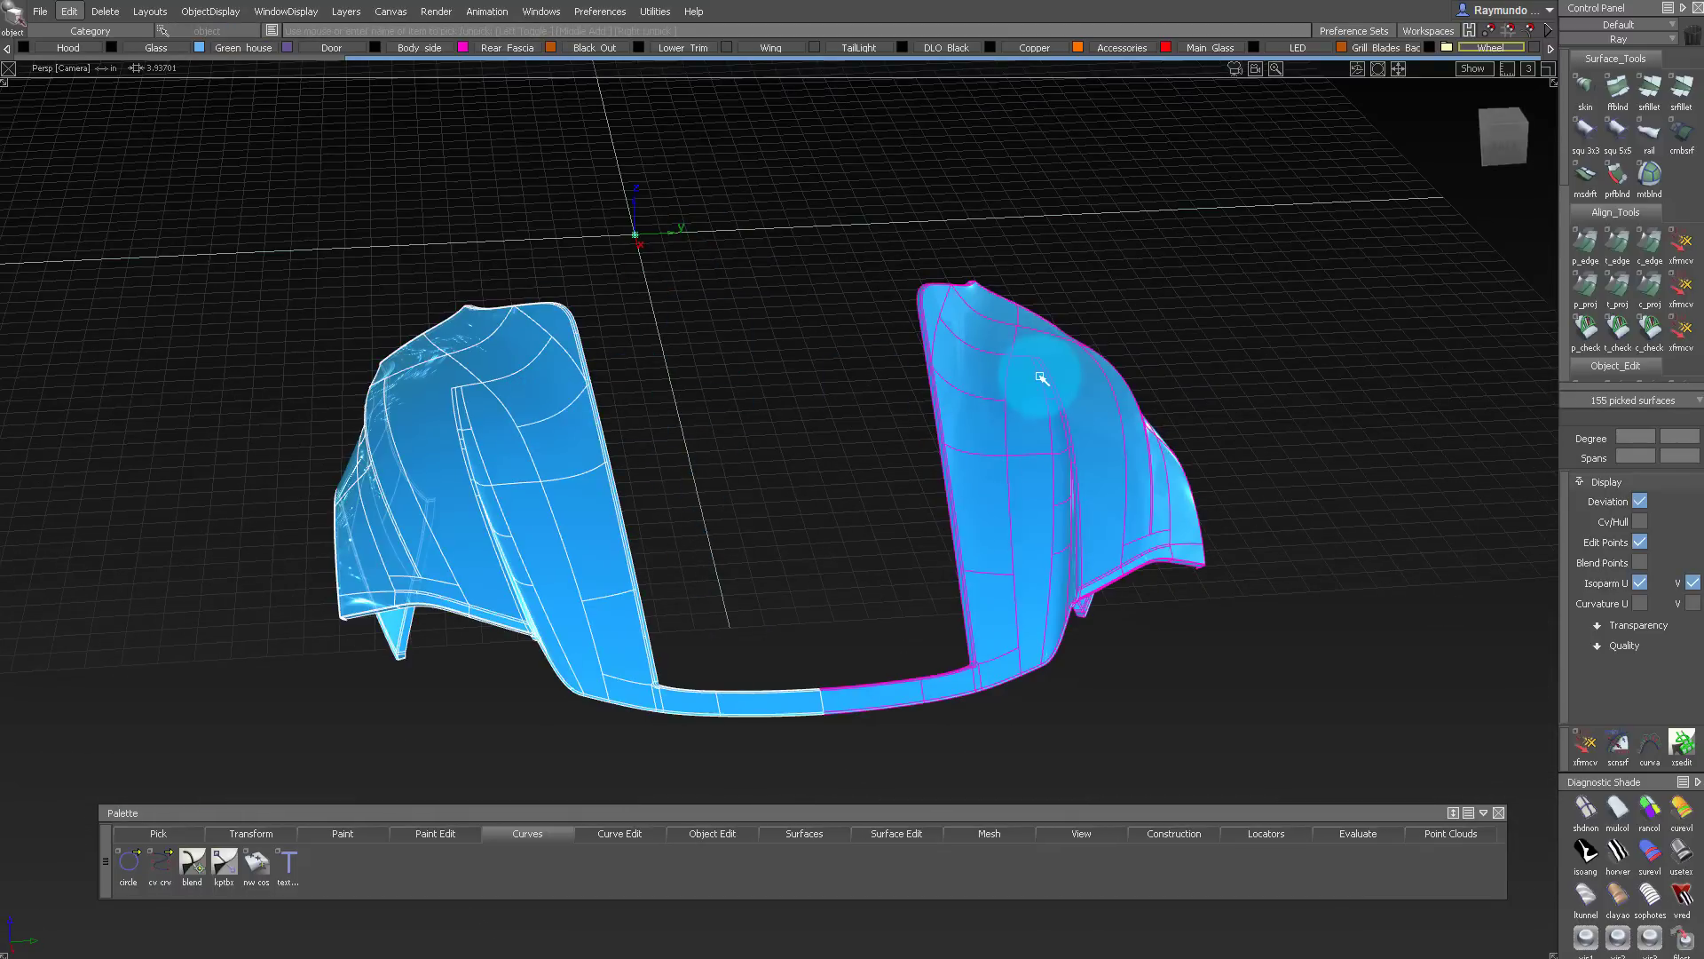
{"action": "left_click", "coordinate": [1012, 379]}
{"action": "mouse_move", "coordinate": [1005, 388]}
{"action": "left_mouse_down", "text": "alt+shift"}
{"action": "mouse_move", "coordinate": [988, 334]}
{"action": "mouse_move", "coordinate": [985, 390]}
{"action": "left_mouse_up", "text": "alt+shift"}
{"action": "left_click", "coordinate": [744, 836]}
{"action": "left_click_drag", "start_coordinate": [744, 835], "coordinate": [898, 901]}
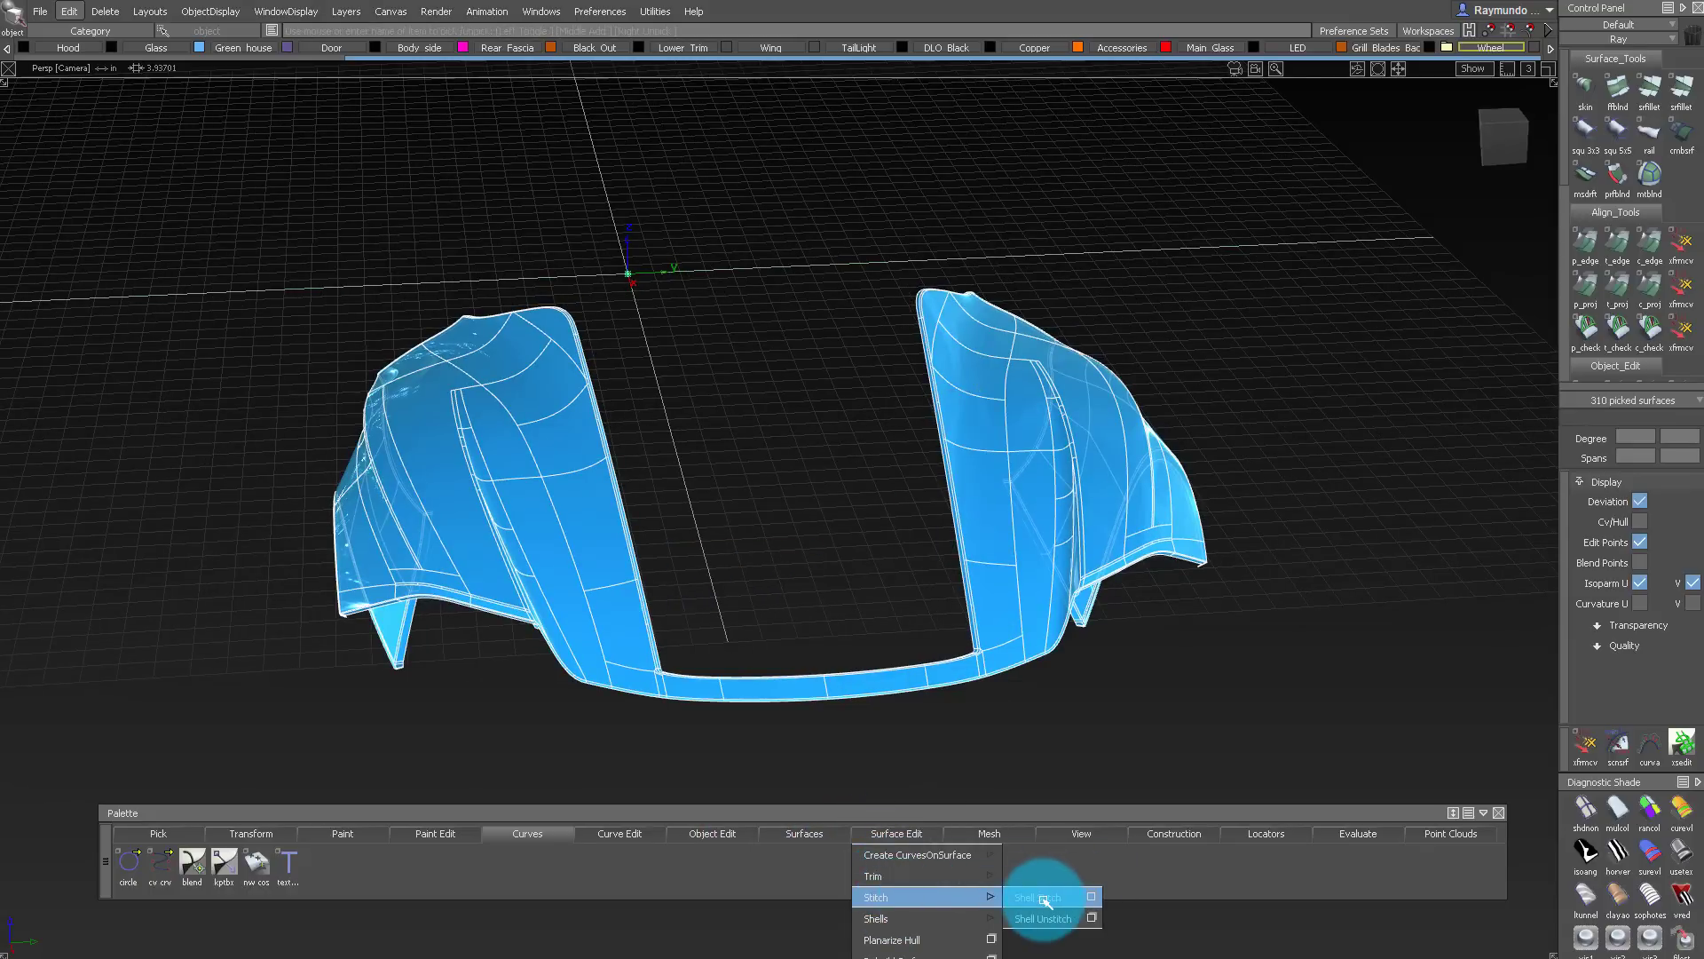
{"action": "left_click_drag", "start_coordinate": [1044, 899], "coordinate": [1044, 899]}
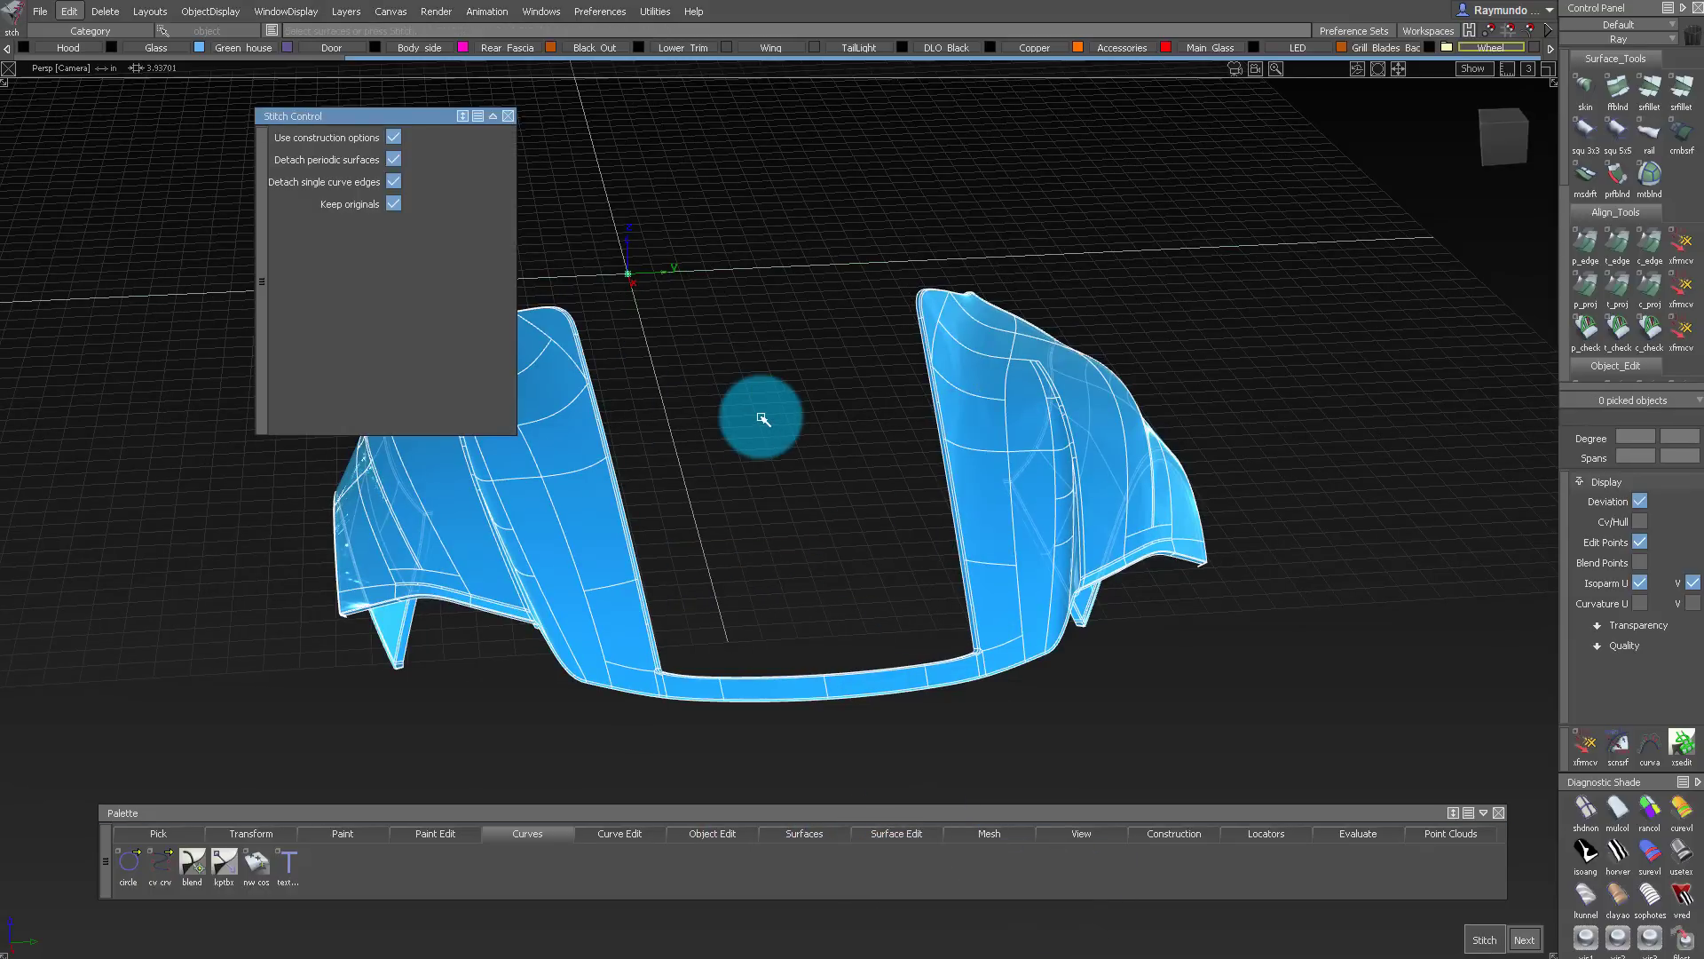
{"action": "key", "text": "space"}
{"action": "left_click_drag", "start_coordinate": [765, 506], "coordinate": [888, 493], "text": "alt+shift"}
{"action": "middle_click_drag", "start_coordinate": [723, 577], "coordinate": [768, 530], "text": "alt+shift"}
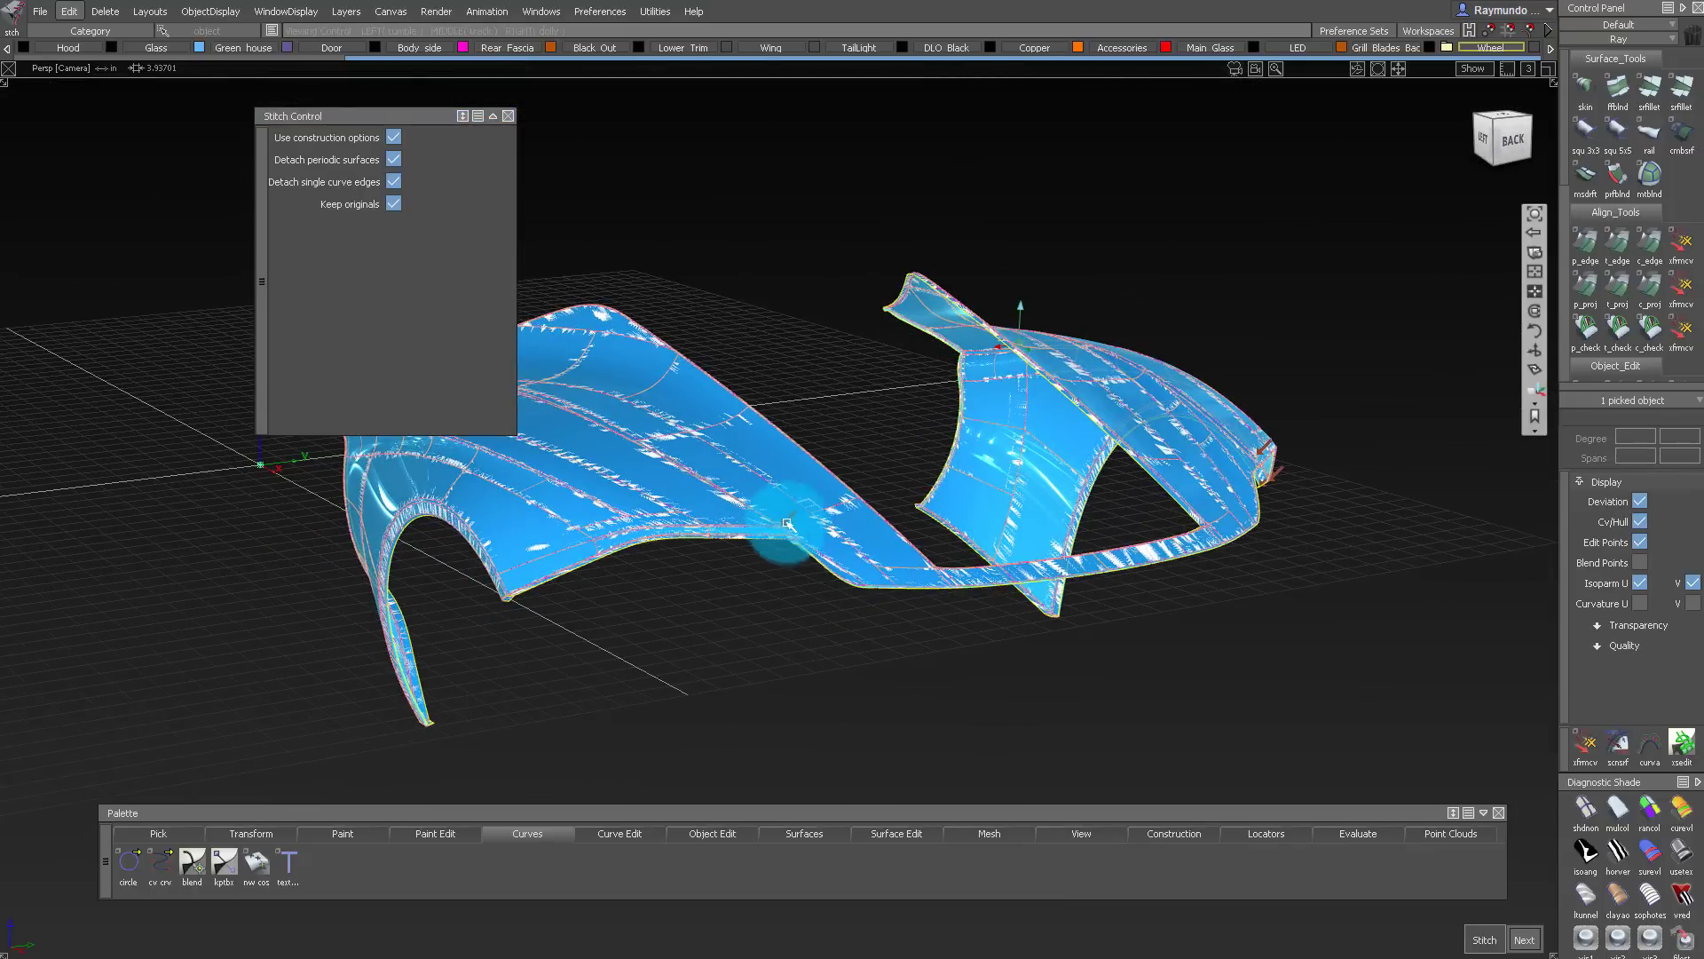
{"action": "right_click_drag", "start_coordinate": [769, 531], "coordinate": [835, 533], "text": "alt+shift"}
{"action": "left_click_drag", "start_coordinate": [834, 533], "coordinate": [781, 662], "text": "alt+shift"}
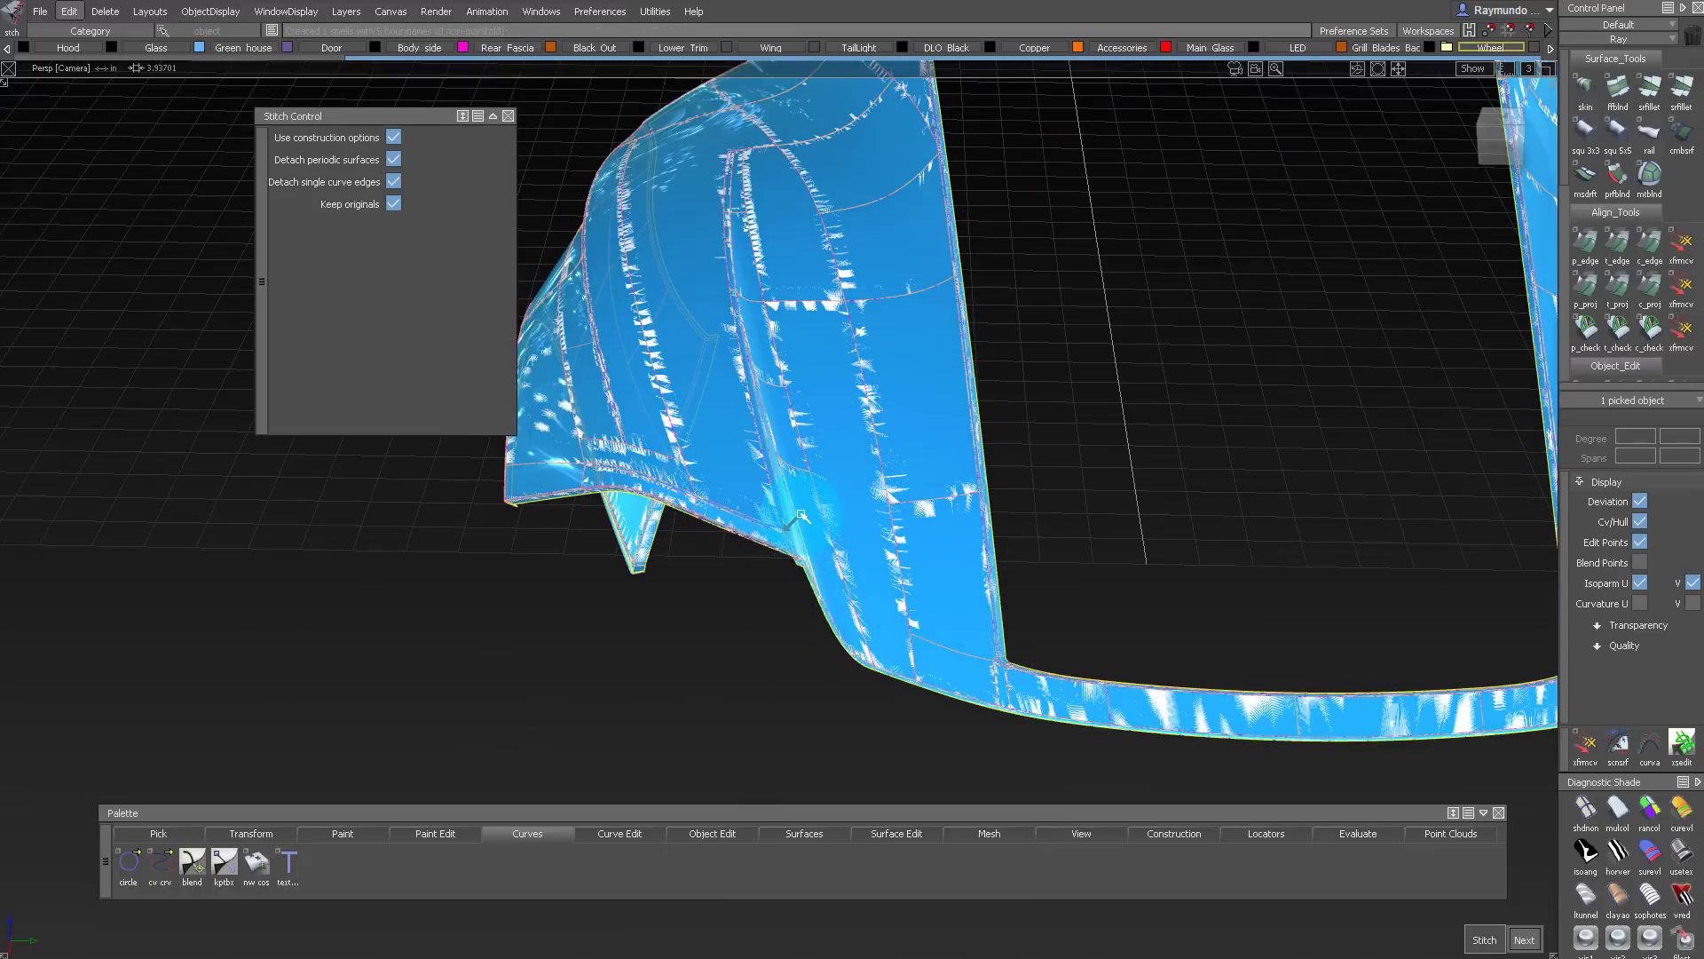
Step: Display the body side shell with the Shade-Sky diagnostic shading
{"action": "key", "text": "ctrl+z"}
{"action": "right_click_drag", "start_coordinate": [814, 479], "coordinate": [799, 444], "text": "alt+shift"}
{"action": "left_click_drag", "start_coordinate": [799, 443], "coordinate": [803, 274], "text": "alt+shift"}
{"action": "left_click_drag", "start_coordinate": [816, 347], "coordinate": [822, 574], "text": "ctrl+shift"}
{"action": "right_click_drag", "start_coordinate": [858, 433], "coordinate": [844, 418], "text": "alt+shift"}
{"action": "left_click_drag", "start_coordinate": [844, 418], "coordinate": [1343, 613], "text": "alt+shift"}
{"action": "middle_click_drag", "start_coordinate": [1065, 519], "coordinate": [960, 484], "text": "alt+shift"}
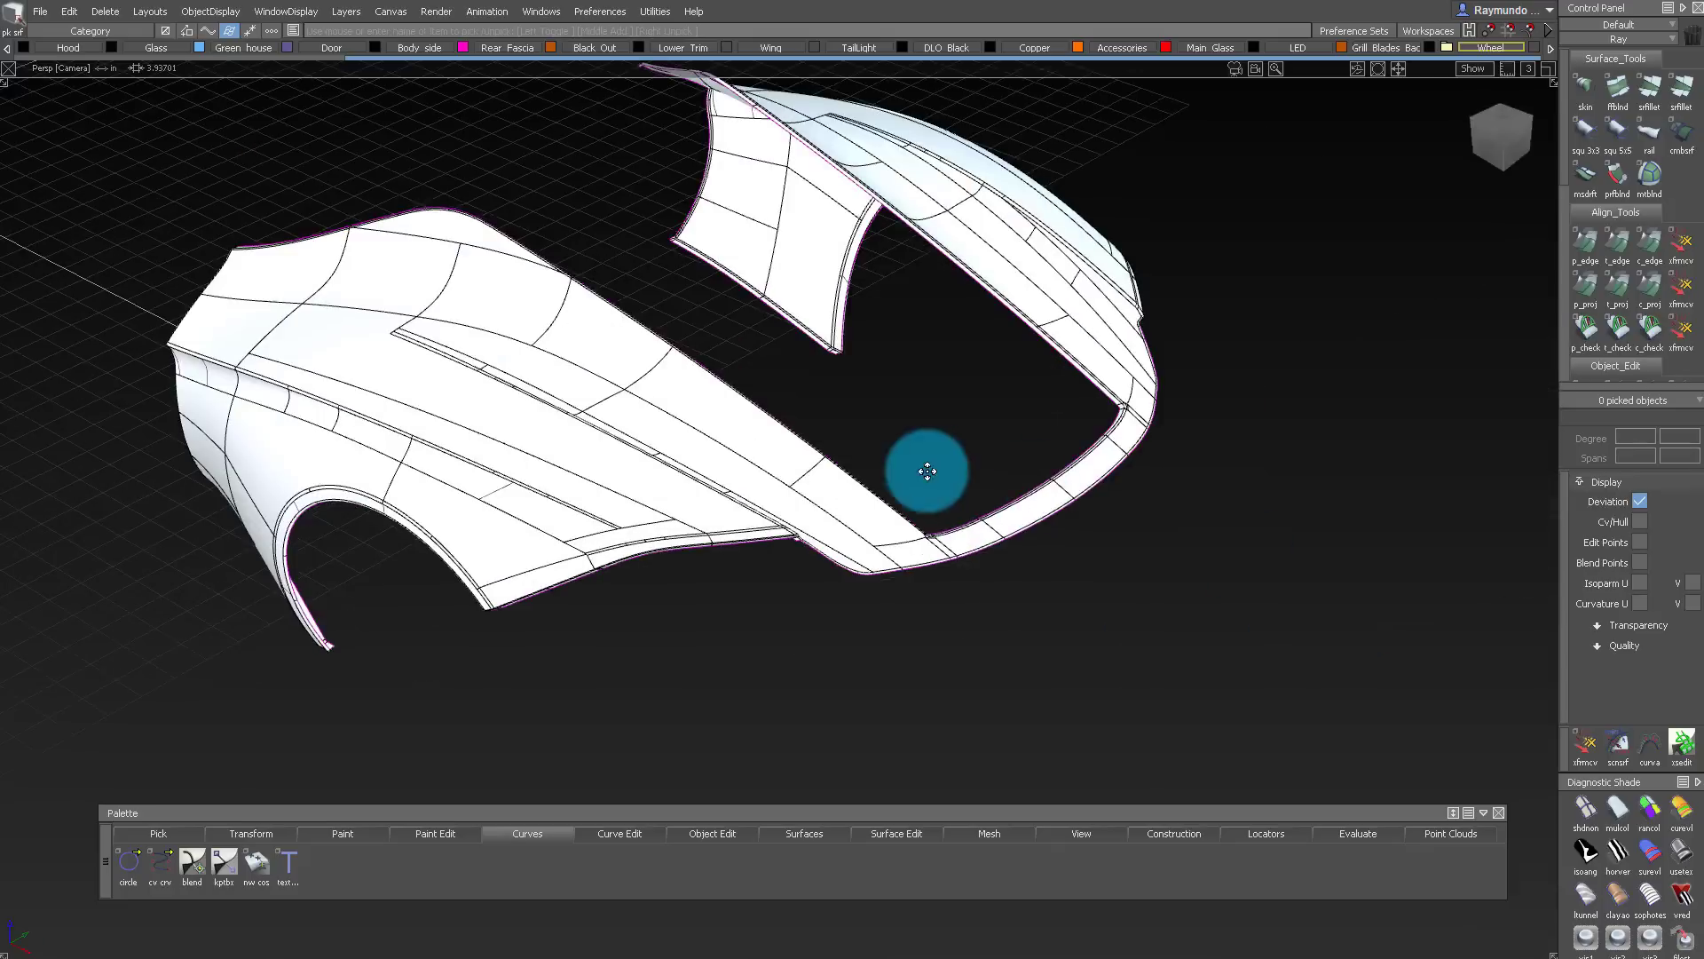
{"action": "left_click_drag", "start_coordinate": [960, 483], "coordinate": [1095, 597], "text": "alt+shift"}
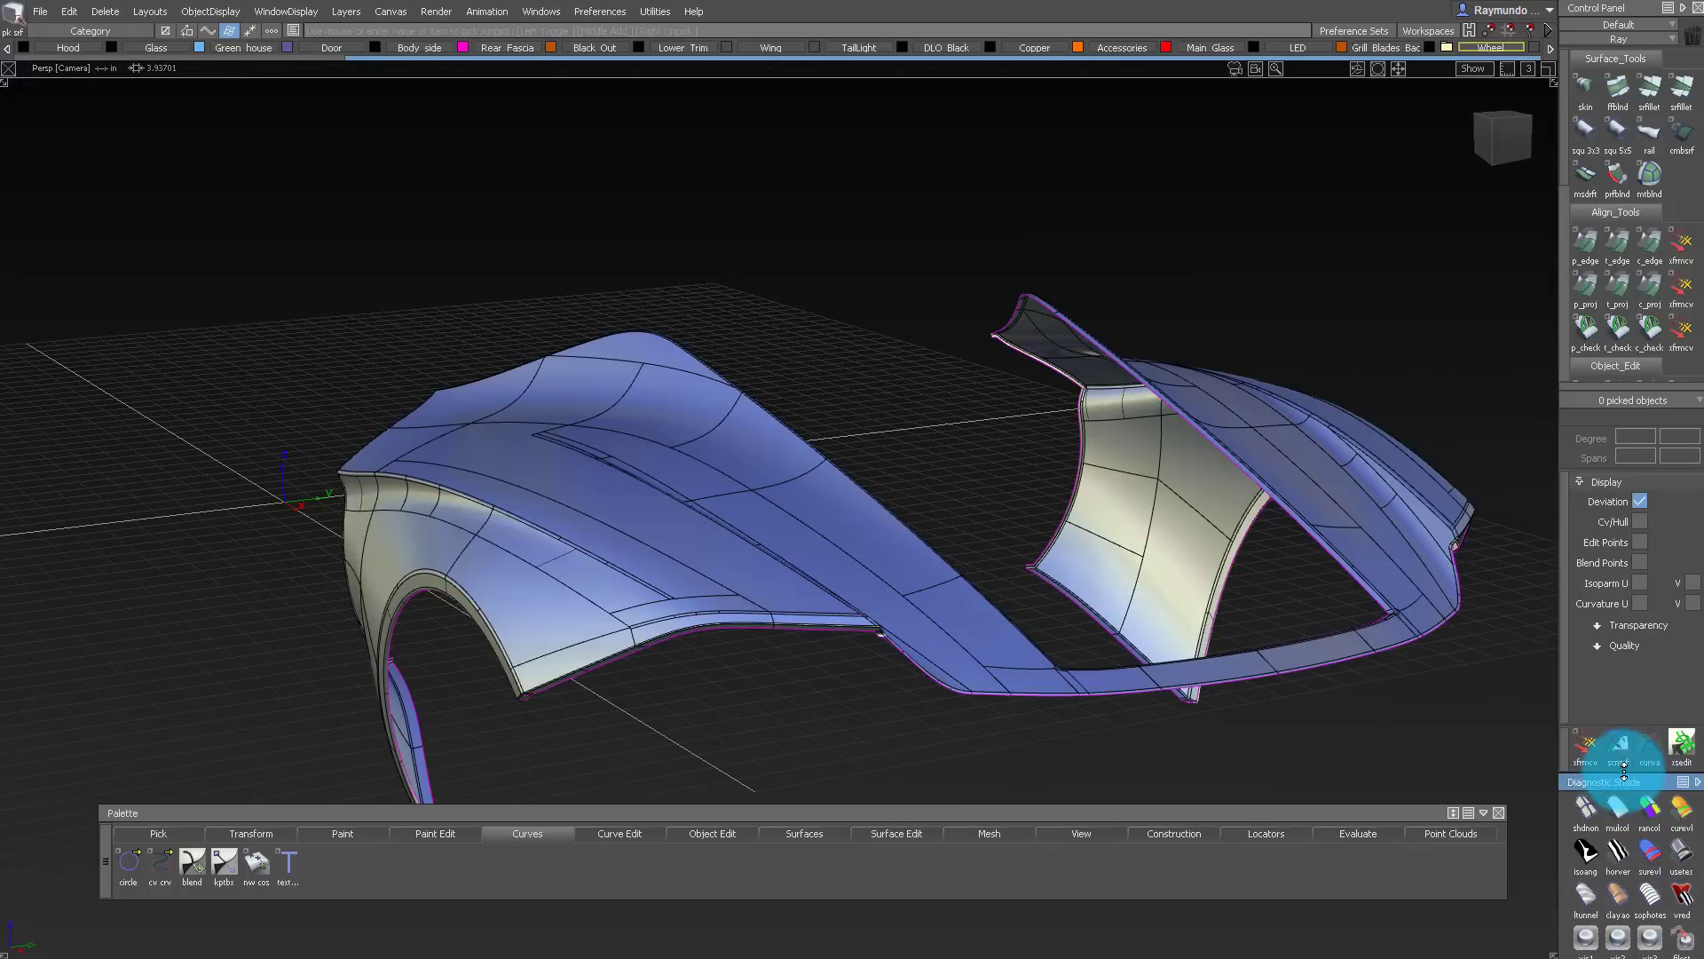
Step: Expand the diagnostic shading options and set the tolerance to 1.0000
{"action": "left_click_drag", "start_coordinate": [1623, 768], "coordinate": [1601, 369]}
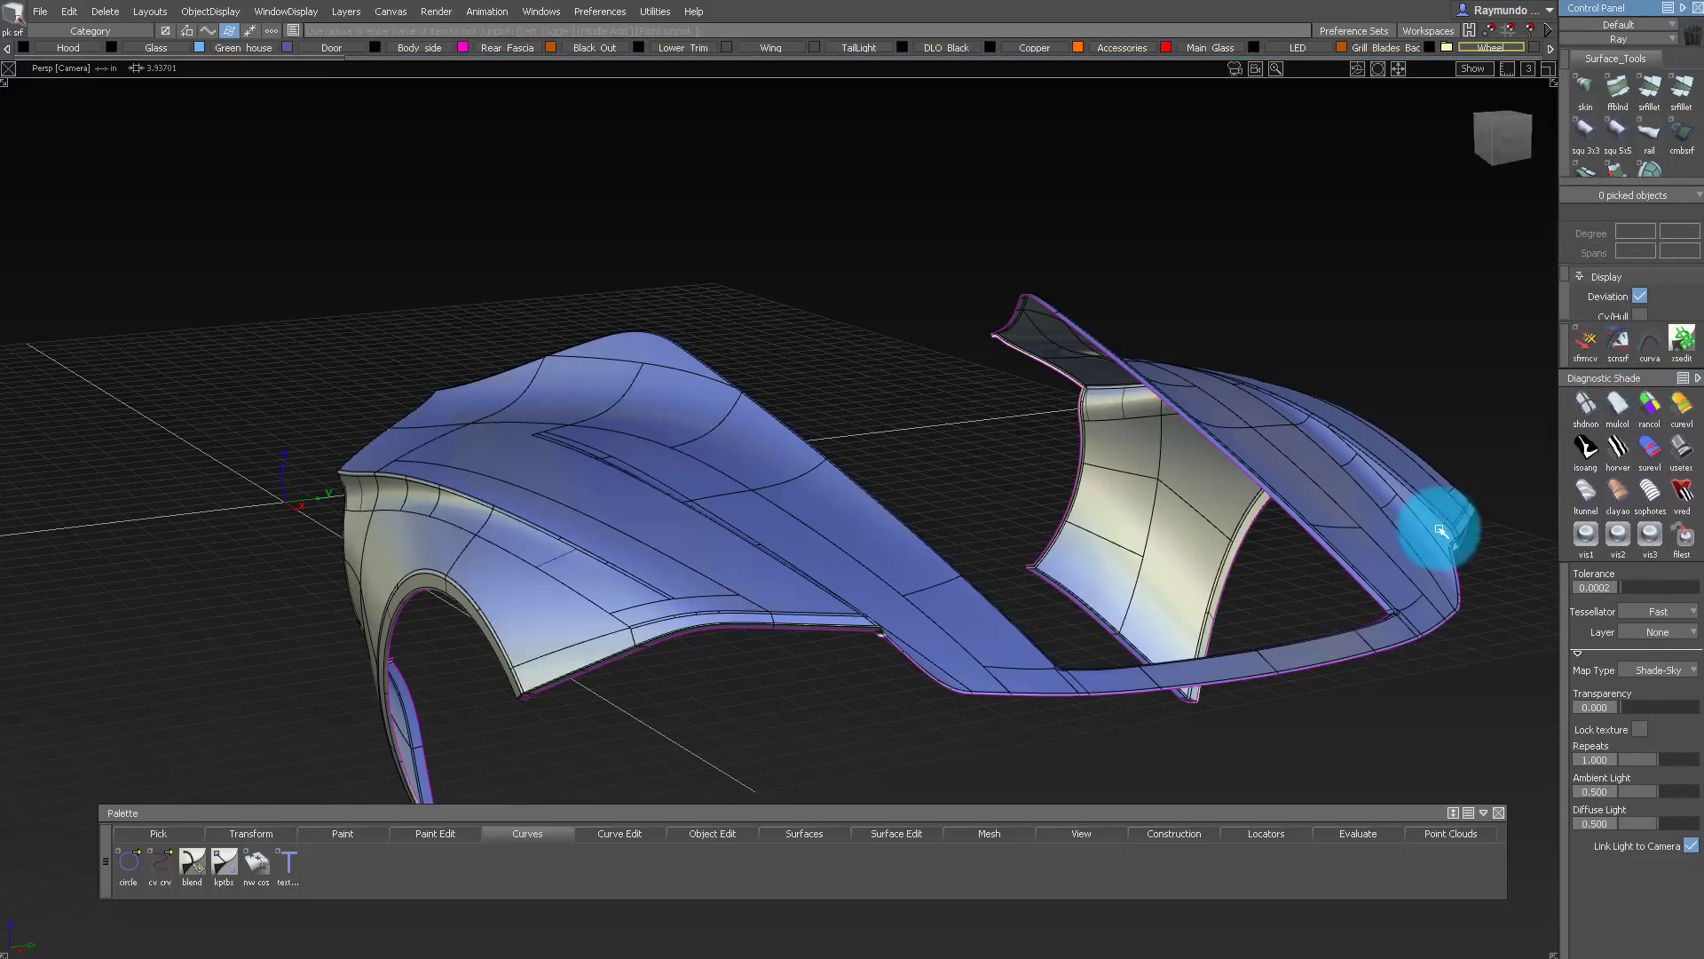
{"action": "left_click", "coordinate": [1614, 594]}
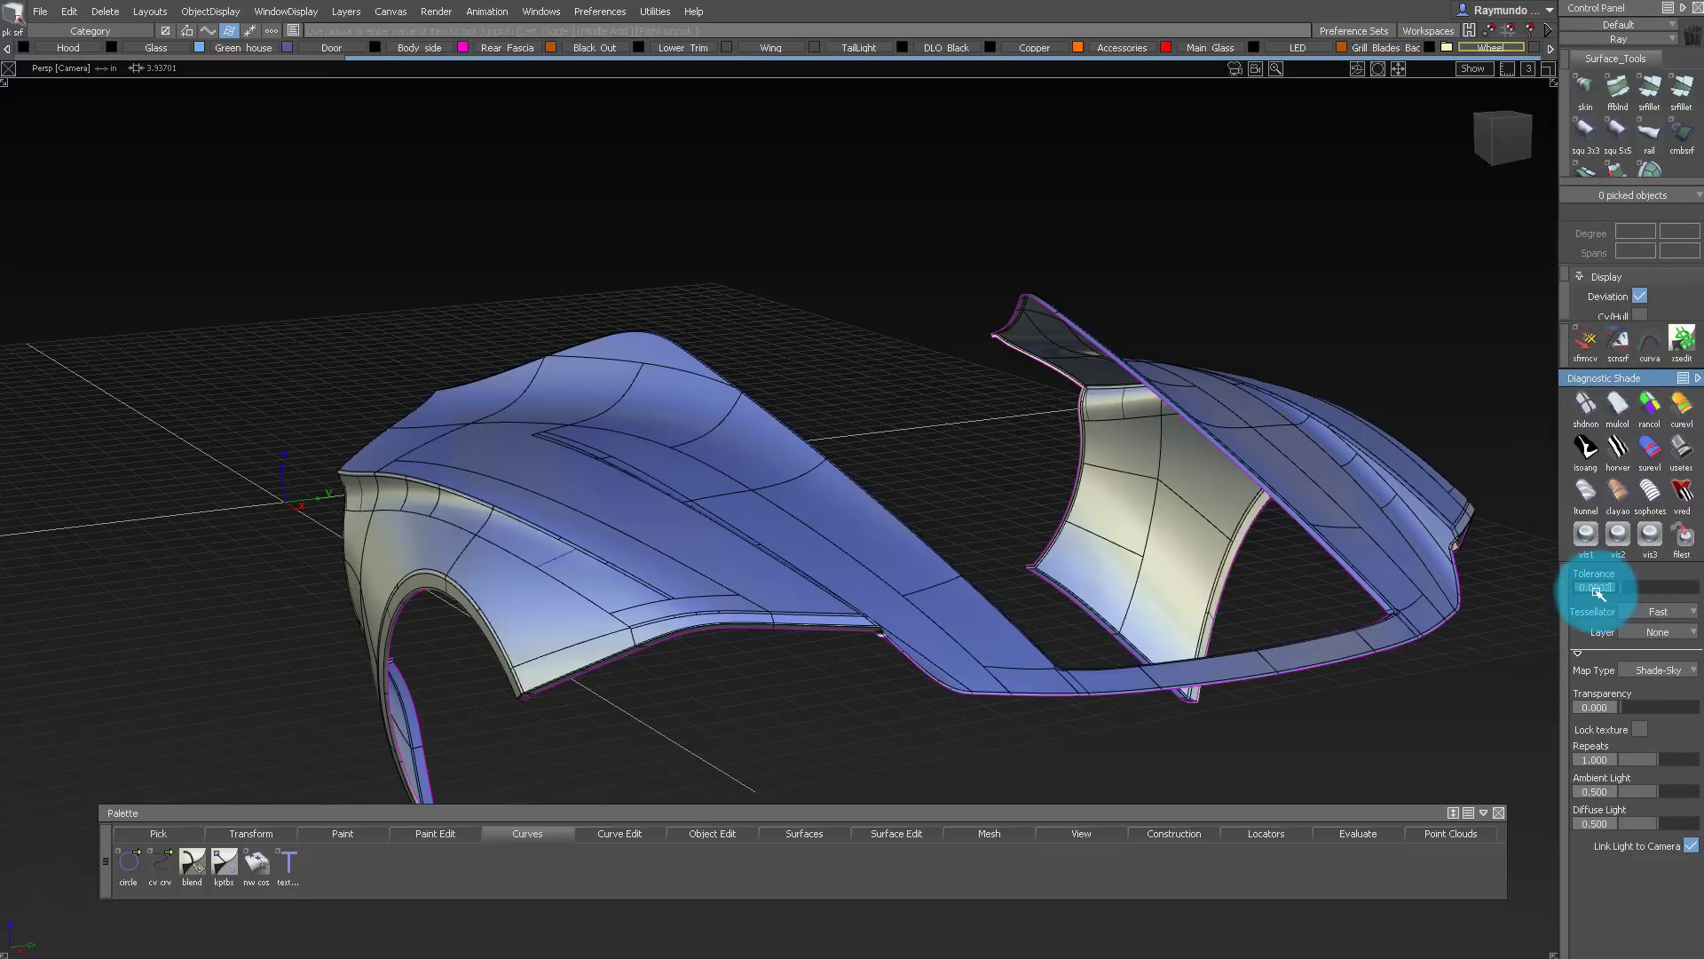
{"action": "left_click_drag", "start_coordinate": [1583, 592], "coordinate": [1507, 589]}
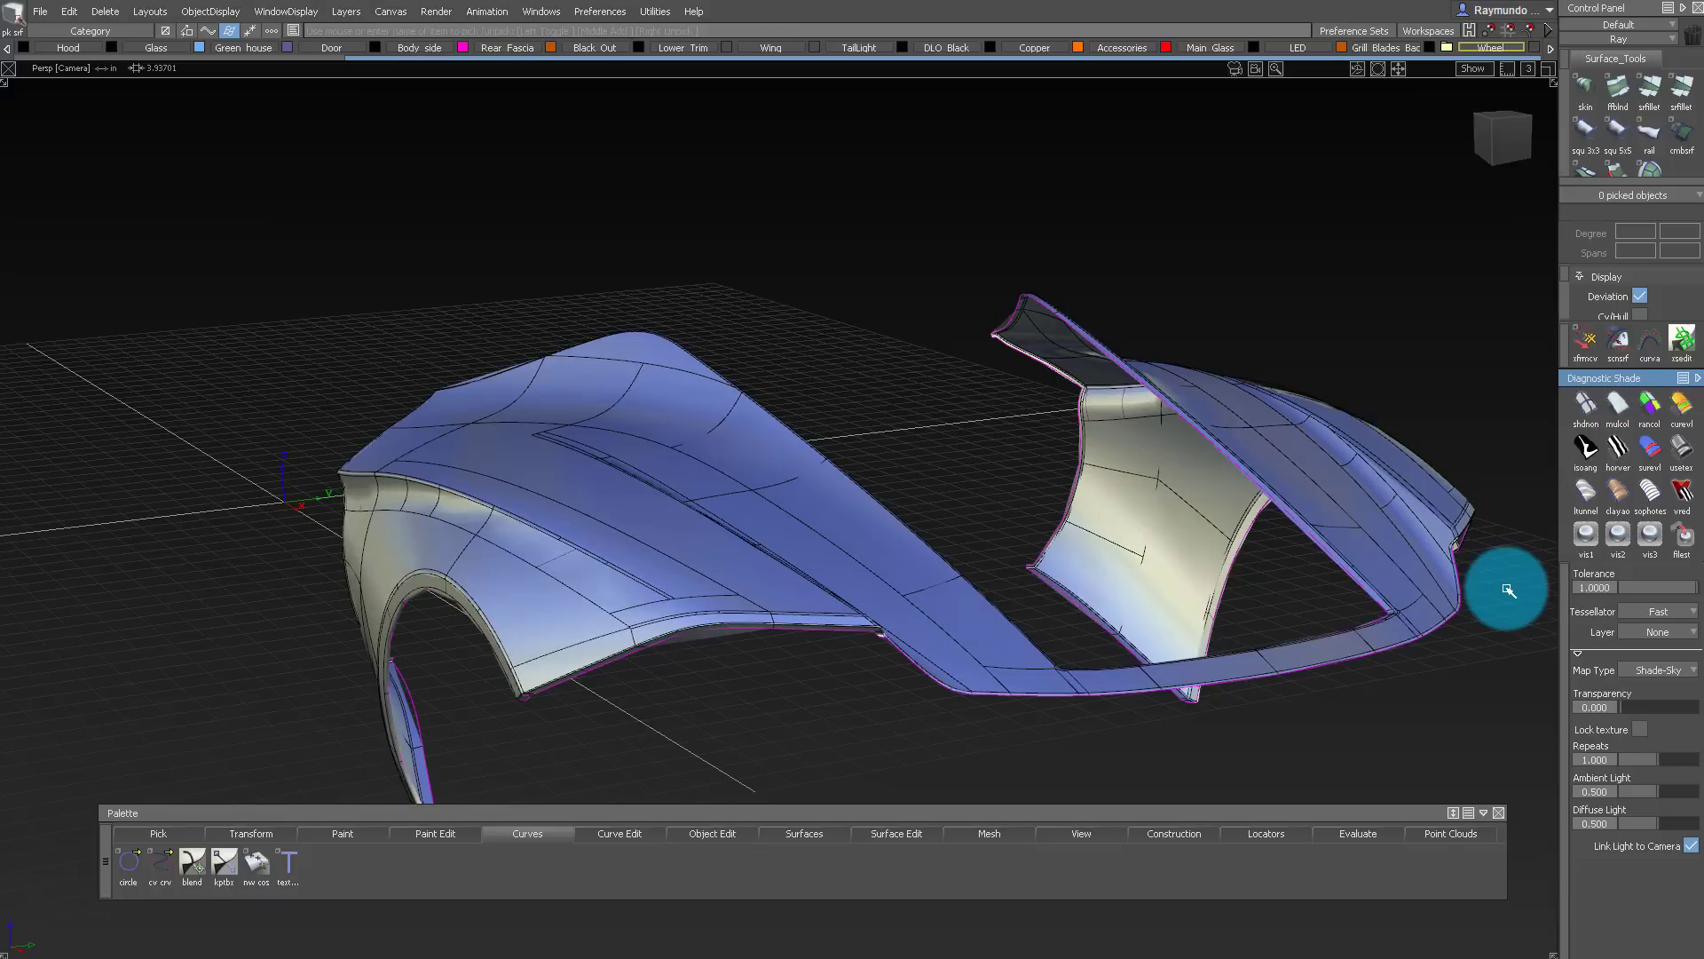
Step: Set the diagnostic shading tessellator to Accurate with a tolerance of 0.1, checking the rear wheel arch edges
{"action": "left_click", "coordinate": [394, 480], "text": "alt+shift"}
{"action": "right_click_drag", "start_coordinate": [393, 480], "coordinate": [422, 487], "text": "alt+shift"}
{"action": "left_click_drag", "start_coordinate": [422, 487], "coordinate": [496, 449], "text": "alt+shift"}
{"action": "middle_click_drag", "start_coordinate": [496, 449], "coordinate": [947, 339], "text": "alt+shift"}
{"action": "right_click_drag", "start_coordinate": [947, 338], "coordinate": [1012, 348], "text": "alt+shift"}
{"action": "left_click_drag", "start_coordinate": [1012, 348], "coordinate": [687, 329], "text": "alt+shift"}
{"action": "left_click_drag", "start_coordinate": [867, 346], "coordinate": [646, 440], "text": "alt+shift"}
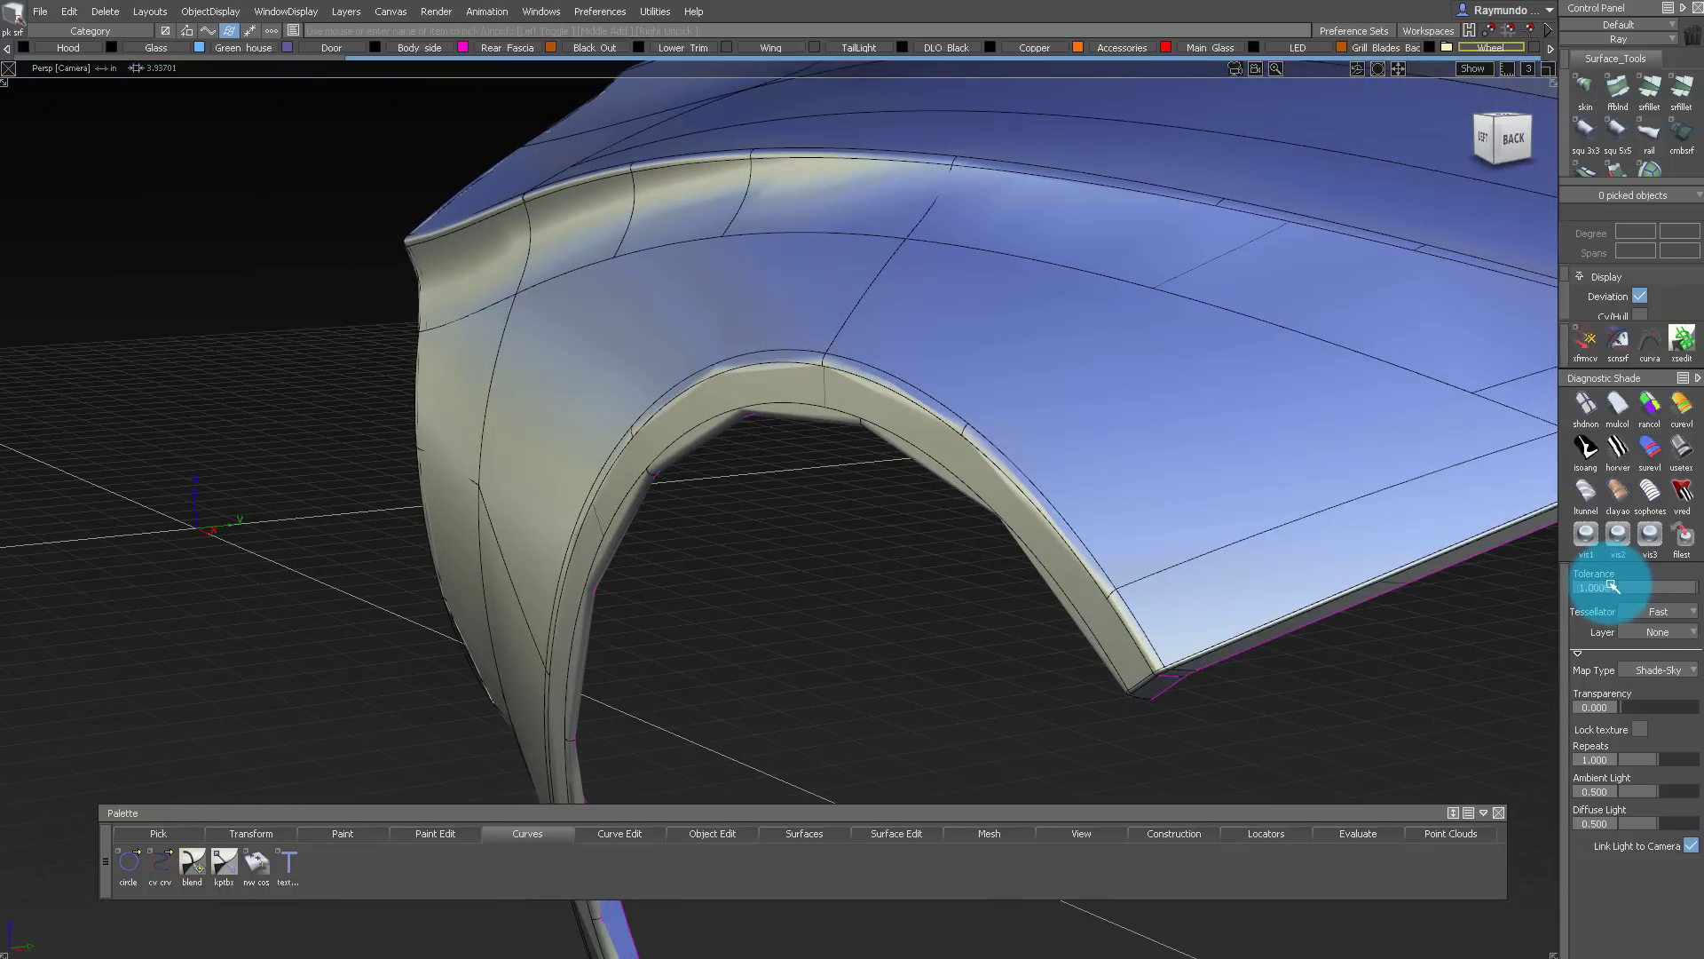
{"action": "left_click", "coordinate": [1653, 611]}
{"action": "left_click", "coordinate": [1649, 652]}
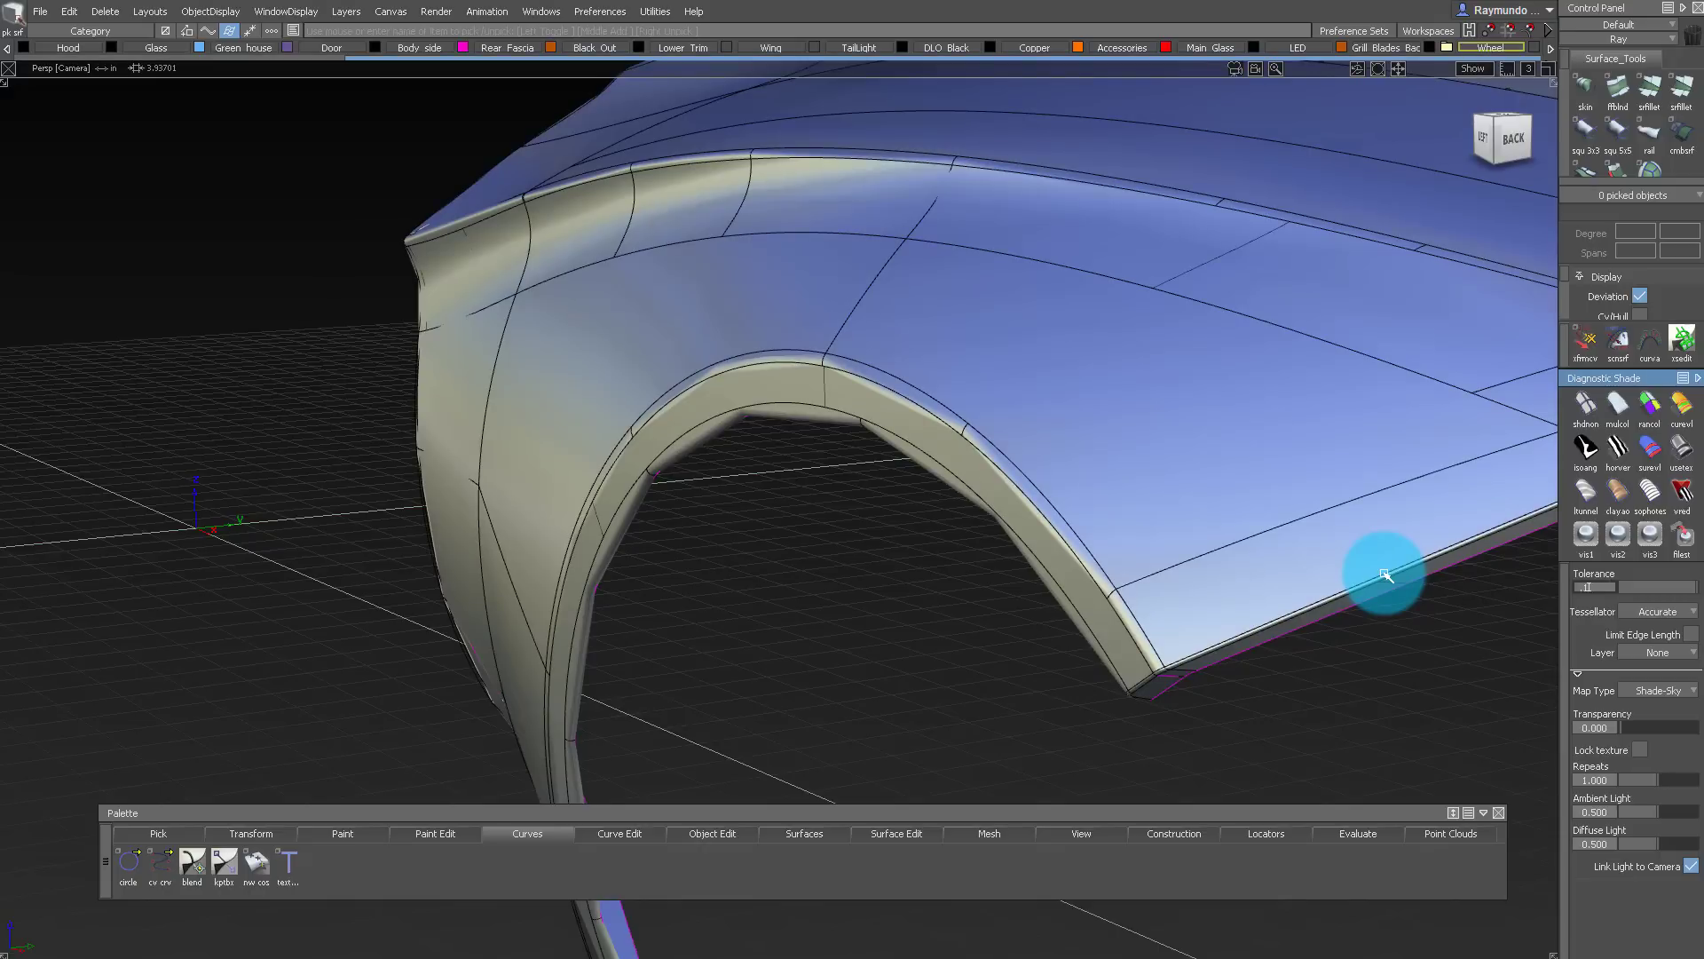
{"action": "key", "text": "Return"}
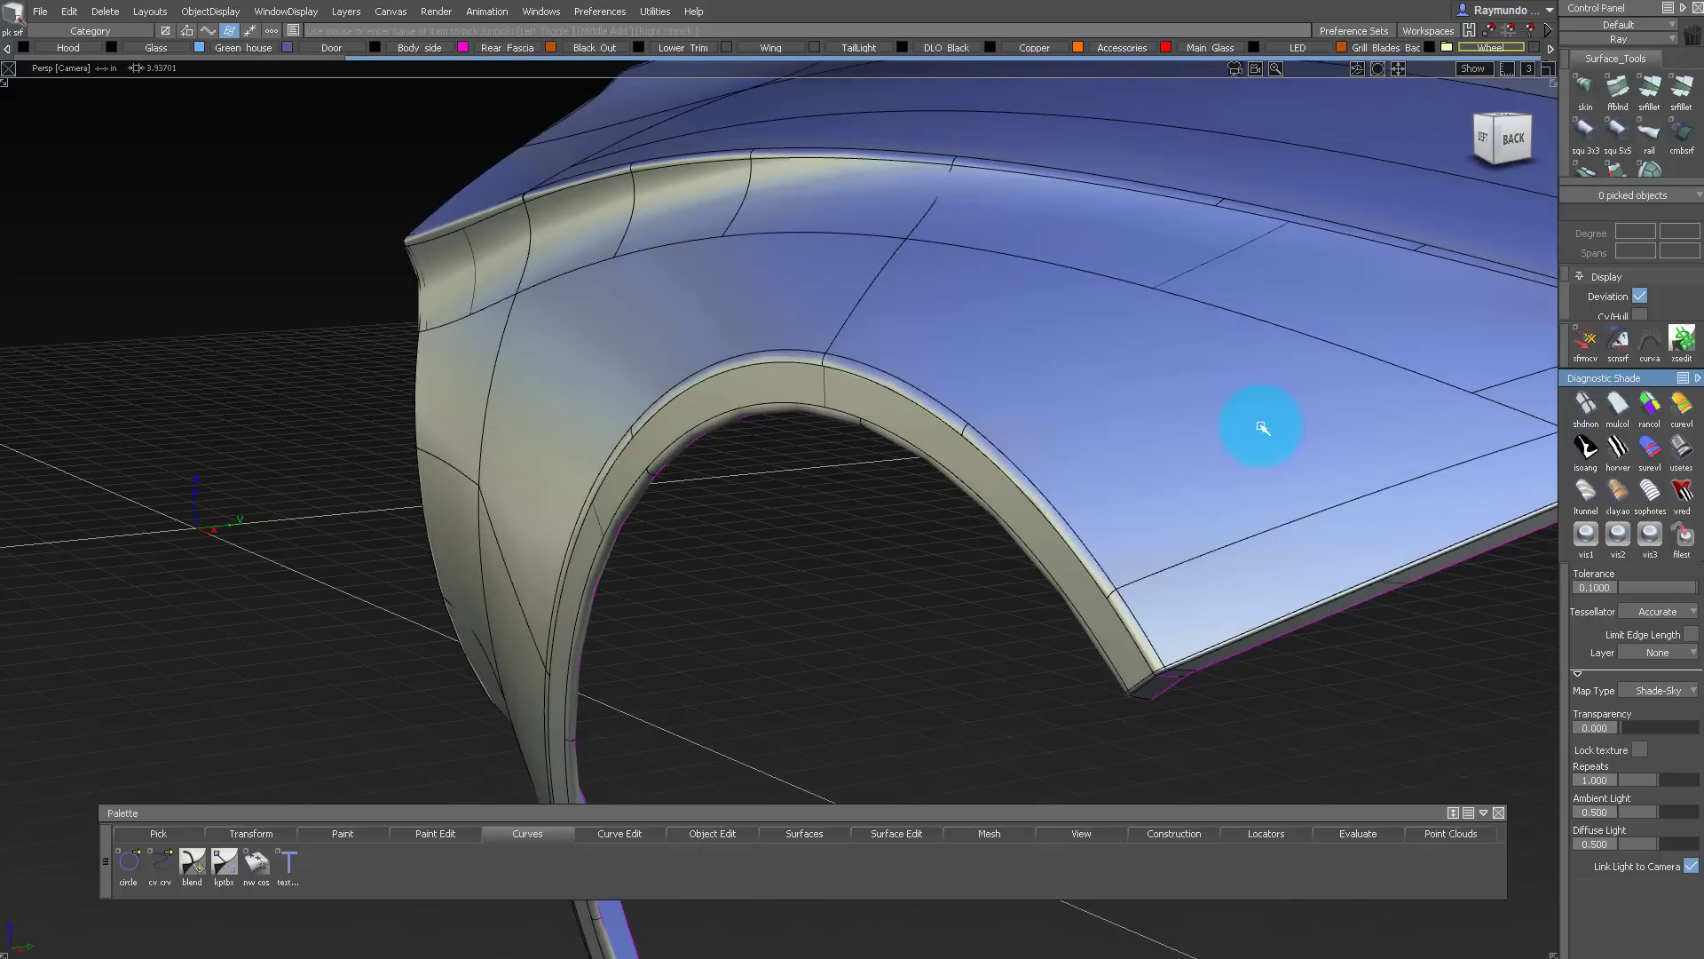
Step: Refine the diagnostic shading tolerance to 0.01 and check the smoothness of the wheel arch and fender
{"action": "left_click_drag", "start_coordinate": [734, 343], "coordinate": [943, 445], "text": "alt+shift"}
{"action": "left_click", "coordinate": [1640, 587]}
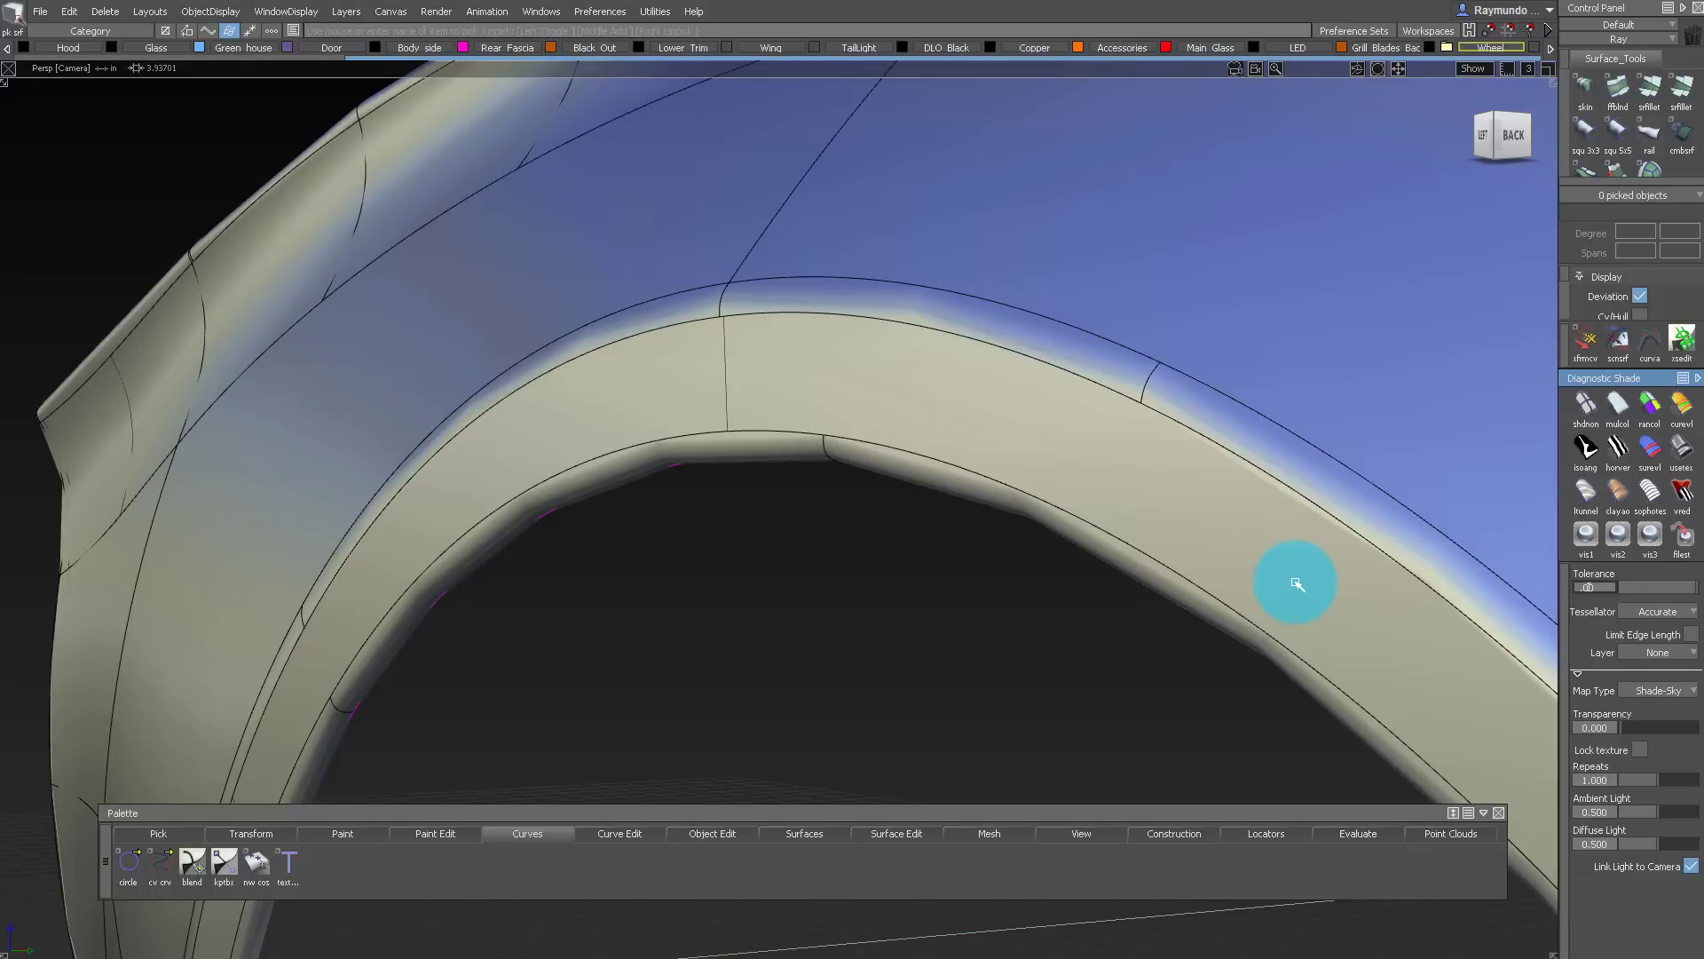
{"action": "type", "text": ".010"}
{"action": "key", "text": "Return"}
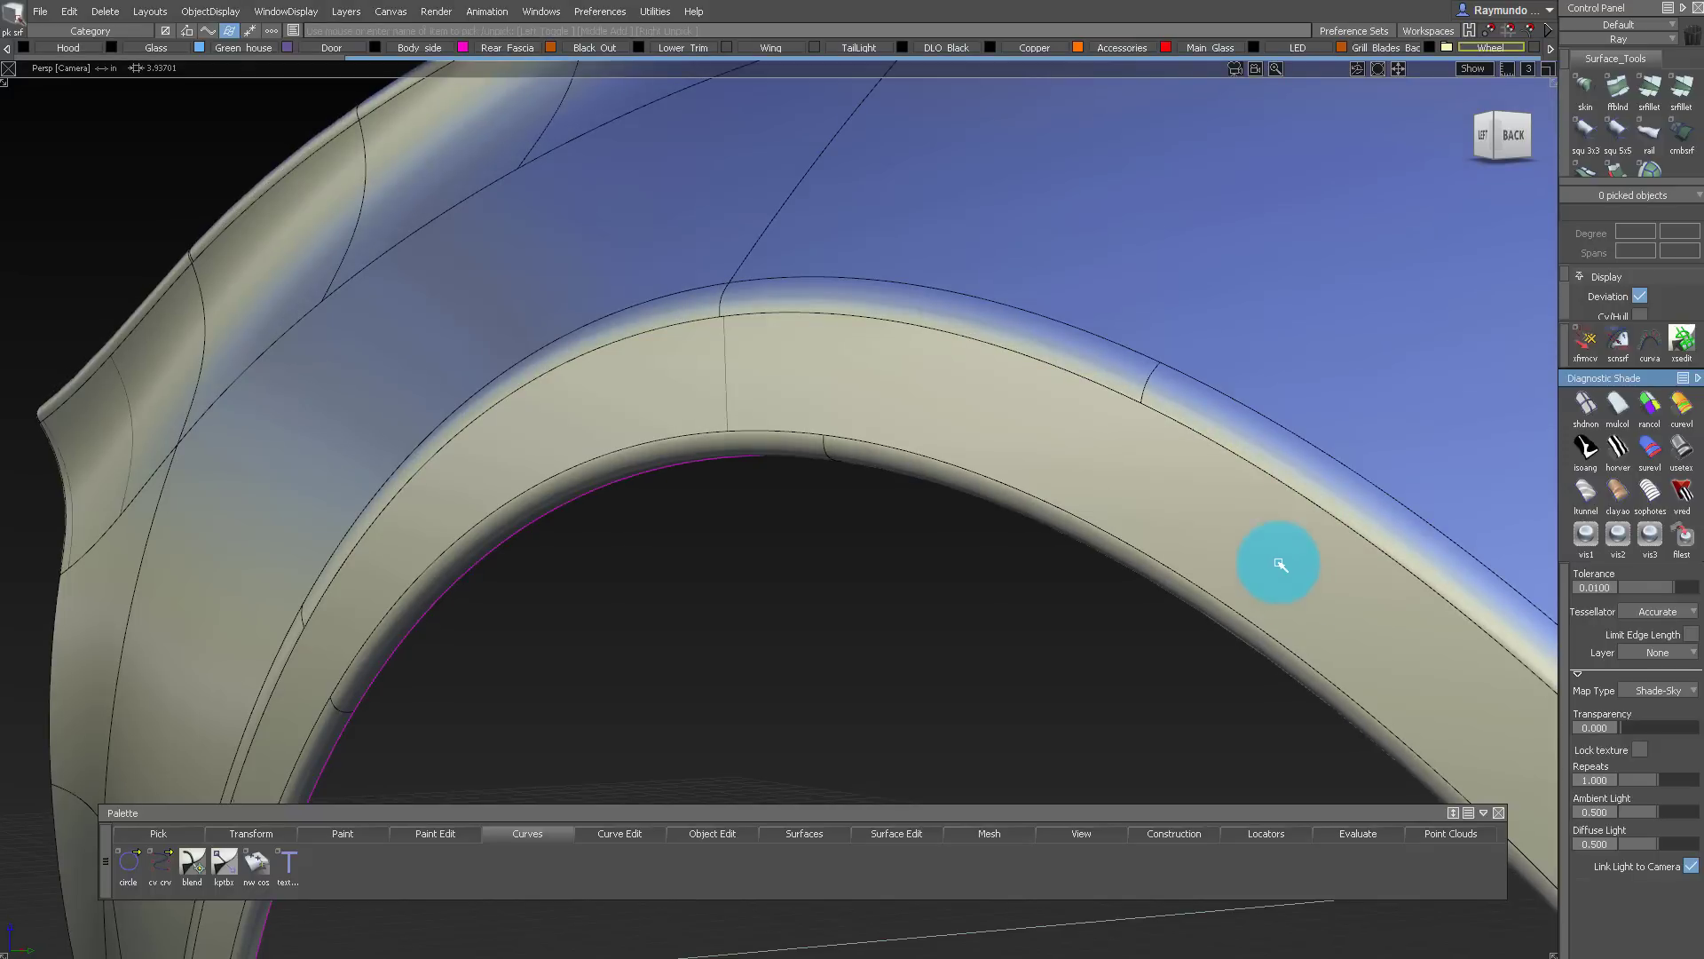
{"action": "mouse_move", "coordinate": [898, 296]}
{"action": "left_mouse_down", "text": "alt+shift"}
{"action": "mouse_move", "coordinate": [651, 293]}
{"action": "mouse_move", "coordinate": [627, 328]}
{"action": "mouse_move", "coordinate": [897, 453]}
{"action": "mouse_move", "coordinate": [913, 498]}
{"action": "mouse_move", "coordinate": [833, 575]}
{"action": "mouse_move", "coordinate": [750, 328]}
{"action": "mouse_move", "coordinate": [760, 304]}
{"action": "mouse_move", "coordinate": [635, 252]}
{"action": "left_mouse_up", "text": "alt+shift"}
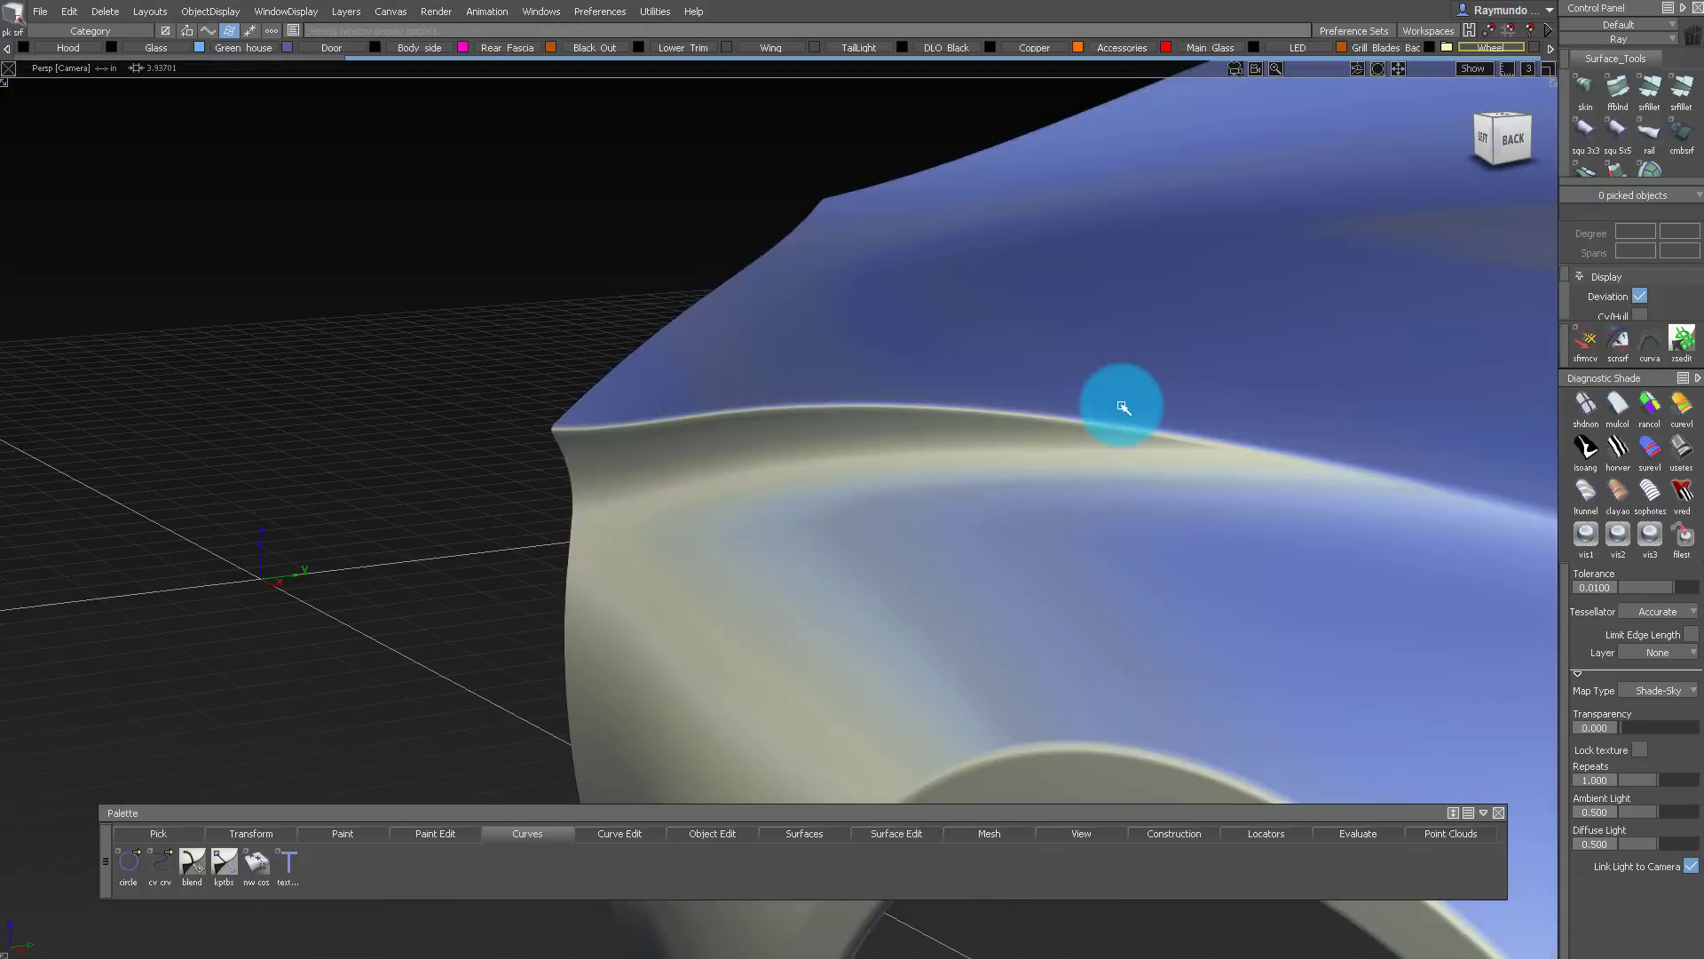
{"action": "mouse_move", "coordinate": [1123, 407]}
{"action": "left_mouse_down", "text": "alt+shift"}
{"action": "mouse_move", "coordinate": [627, 323]}
{"action": "mouse_move", "coordinate": [605, 563]}
{"action": "mouse_move", "coordinate": [596, 375]}
{"action": "mouse_move", "coordinate": [822, 418]}
{"action": "mouse_move", "coordinate": [529, 384]}
{"action": "mouse_move", "coordinate": [1135, 478]}
{"action": "mouse_move", "coordinate": [1027, 464]}
{"action": "mouse_move", "coordinate": [1046, 426]}
{"action": "mouse_move", "coordinate": [830, 387]}
{"action": "mouse_move", "coordinate": [978, 392]}
{"action": "mouse_move", "coordinate": [870, 373]}
{"action": "mouse_move", "coordinate": [909, 373]}
{"action": "mouse_move", "coordinate": [570, 382]}
{"action": "mouse_move", "coordinate": [601, 494]}
{"action": "mouse_move", "coordinate": [598, 350]}
{"action": "mouse_move", "coordinate": [498, 426]}
{"action": "mouse_move", "coordinate": [523, 484]}
{"action": "mouse_move", "coordinate": [647, 456]}
{"action": "mouse_move", "coordinate": [611, 448]}
{"action": "mouse_move", "coordinate": [704, 460]}
{"action": "mouse_move", "coordinate": [725, 347]}
{"action": "left_mouse_up", "text": "alt+shift"}
{"action": "left_click_drag", "start_coordinate": [725, 347], "coordinate": [598, 435], "text": "ctrl+shift"}
Step: Pick the stitched body side shell and open the active export options with FBX as the file format
{"action": "left_click", "coordinate": [647, 438]}
{"action": "mouse_move", "coordinate": [840, 406]}
{"action": "left_mouse_down", "text": "alt+shift"}
{"action": "mouse_move", "coordinate": [637, 395]}
{"action": "mouse_move", "coordinate": [844, 429]}
{"action": "mouse_move", "coordinate": [498, 316]}
{"action": "mouse_move", "coordinate": [35, 24]}
{"action": "left_mouse_up", "text": "alt+shift"}
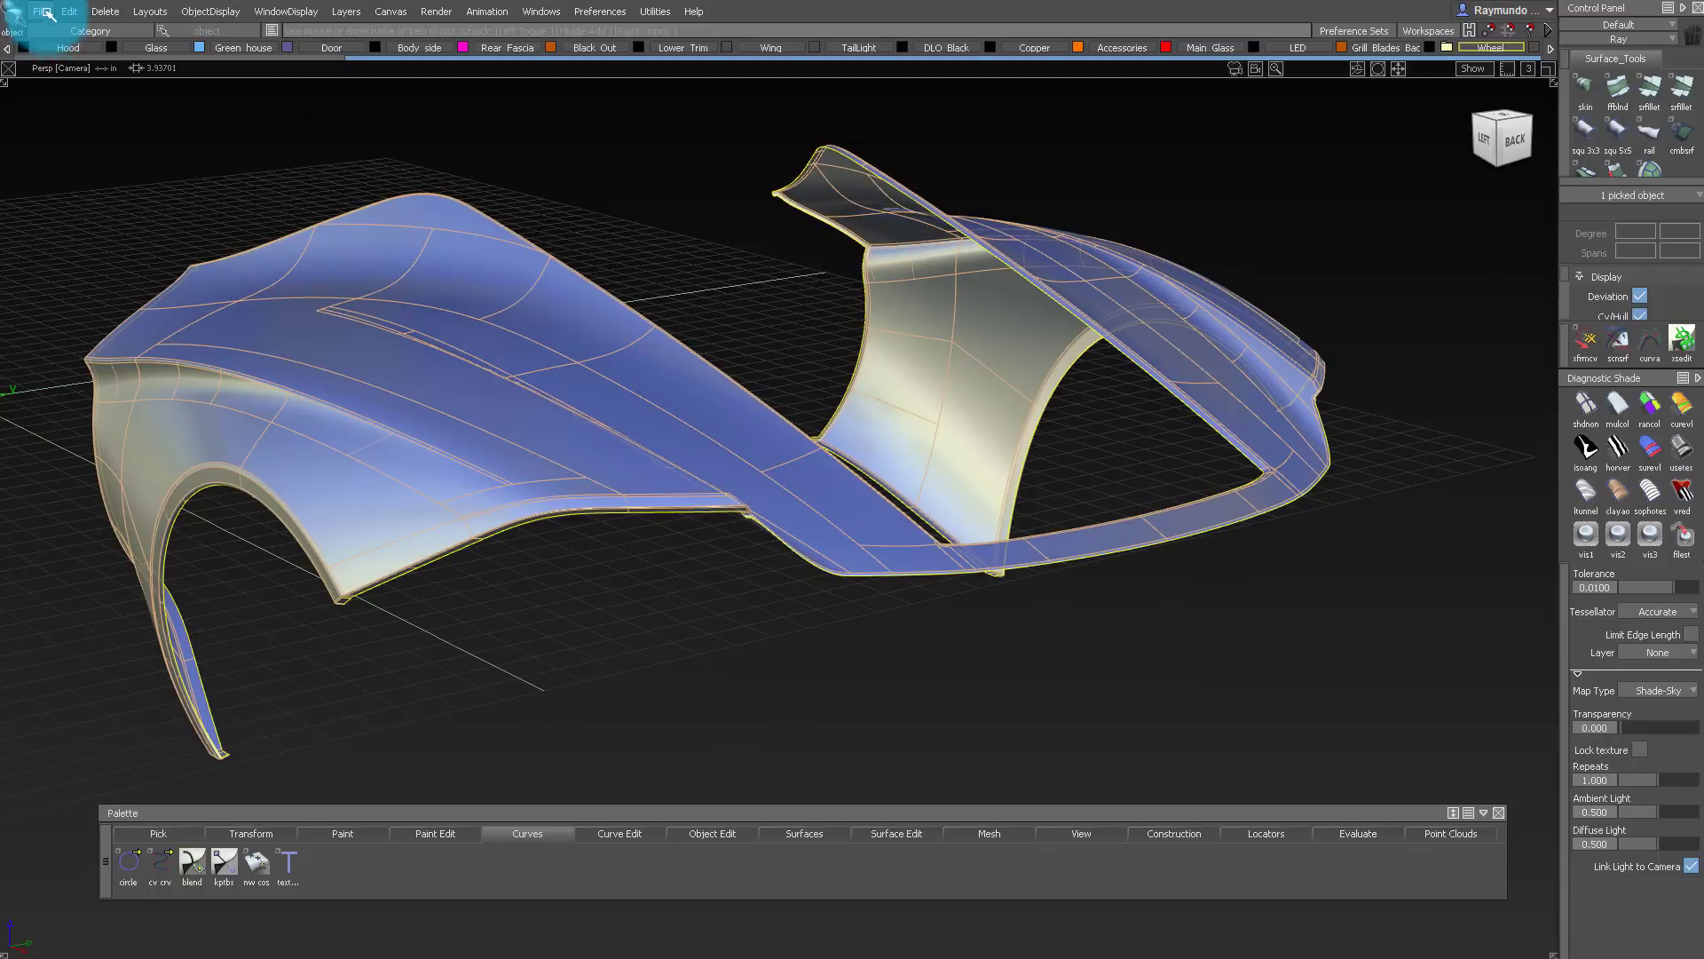
{"action": "left_click", "coordinate": [41, 12]}
{"action": "left_click", "coordinate": [118, 229]}
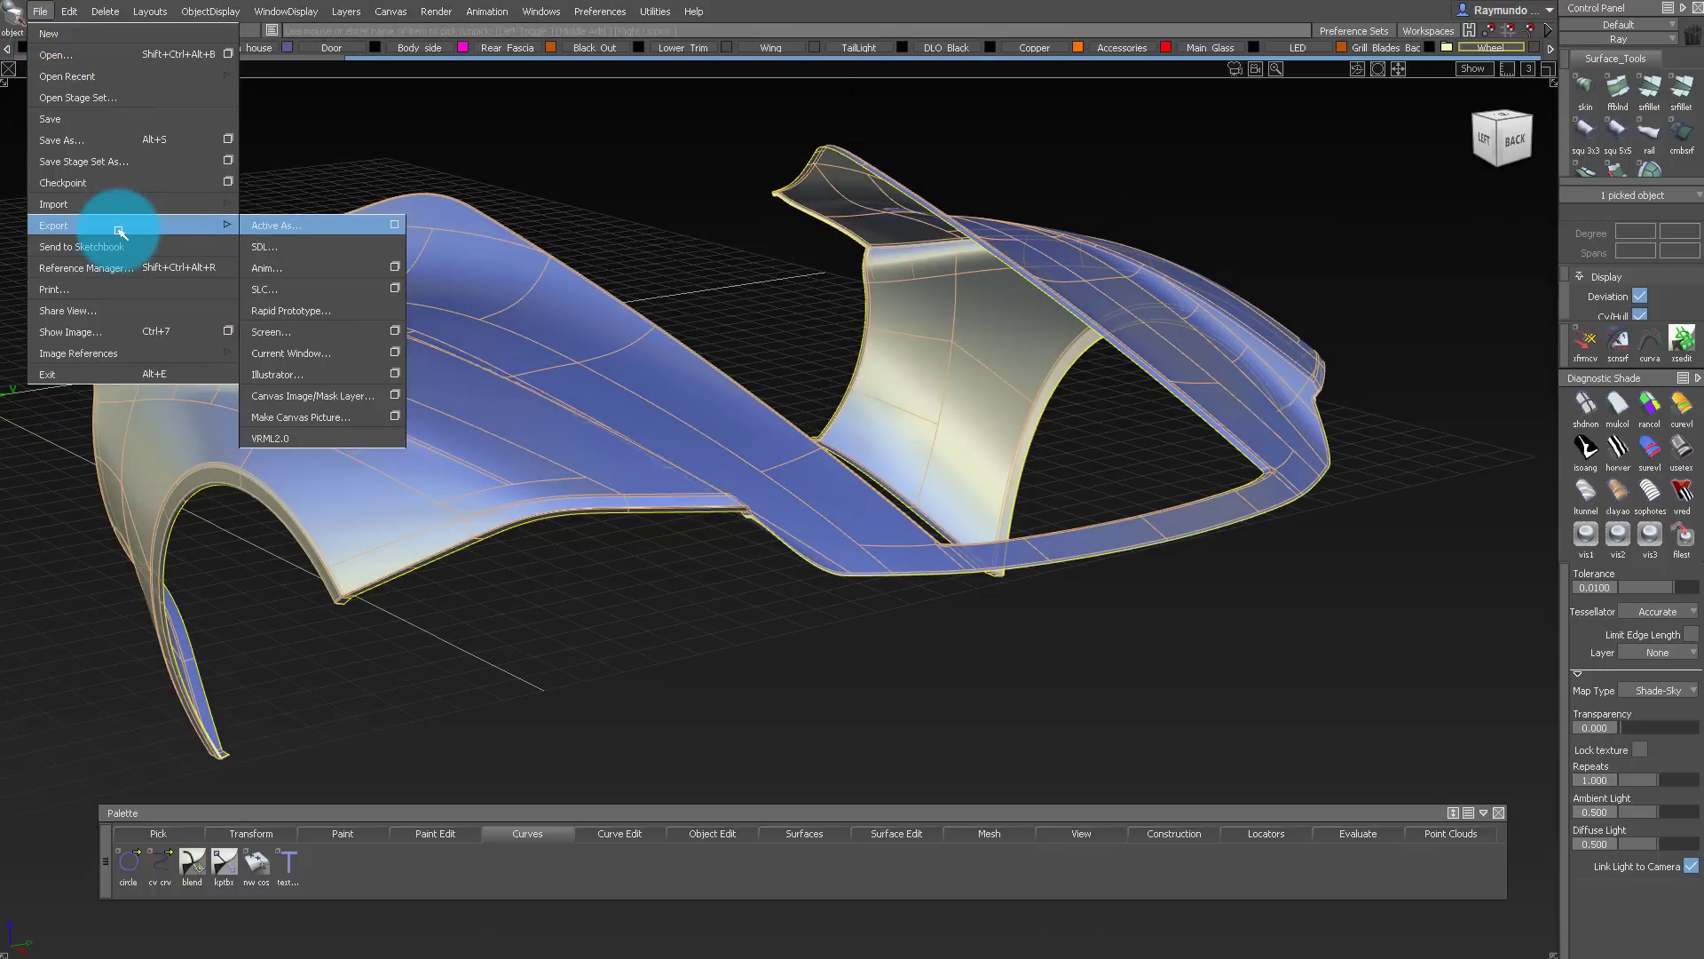
{"action": "left_click", "coordinate": [396, 226]}
{"action": "left_click", "coordinate": [1156, 384]}
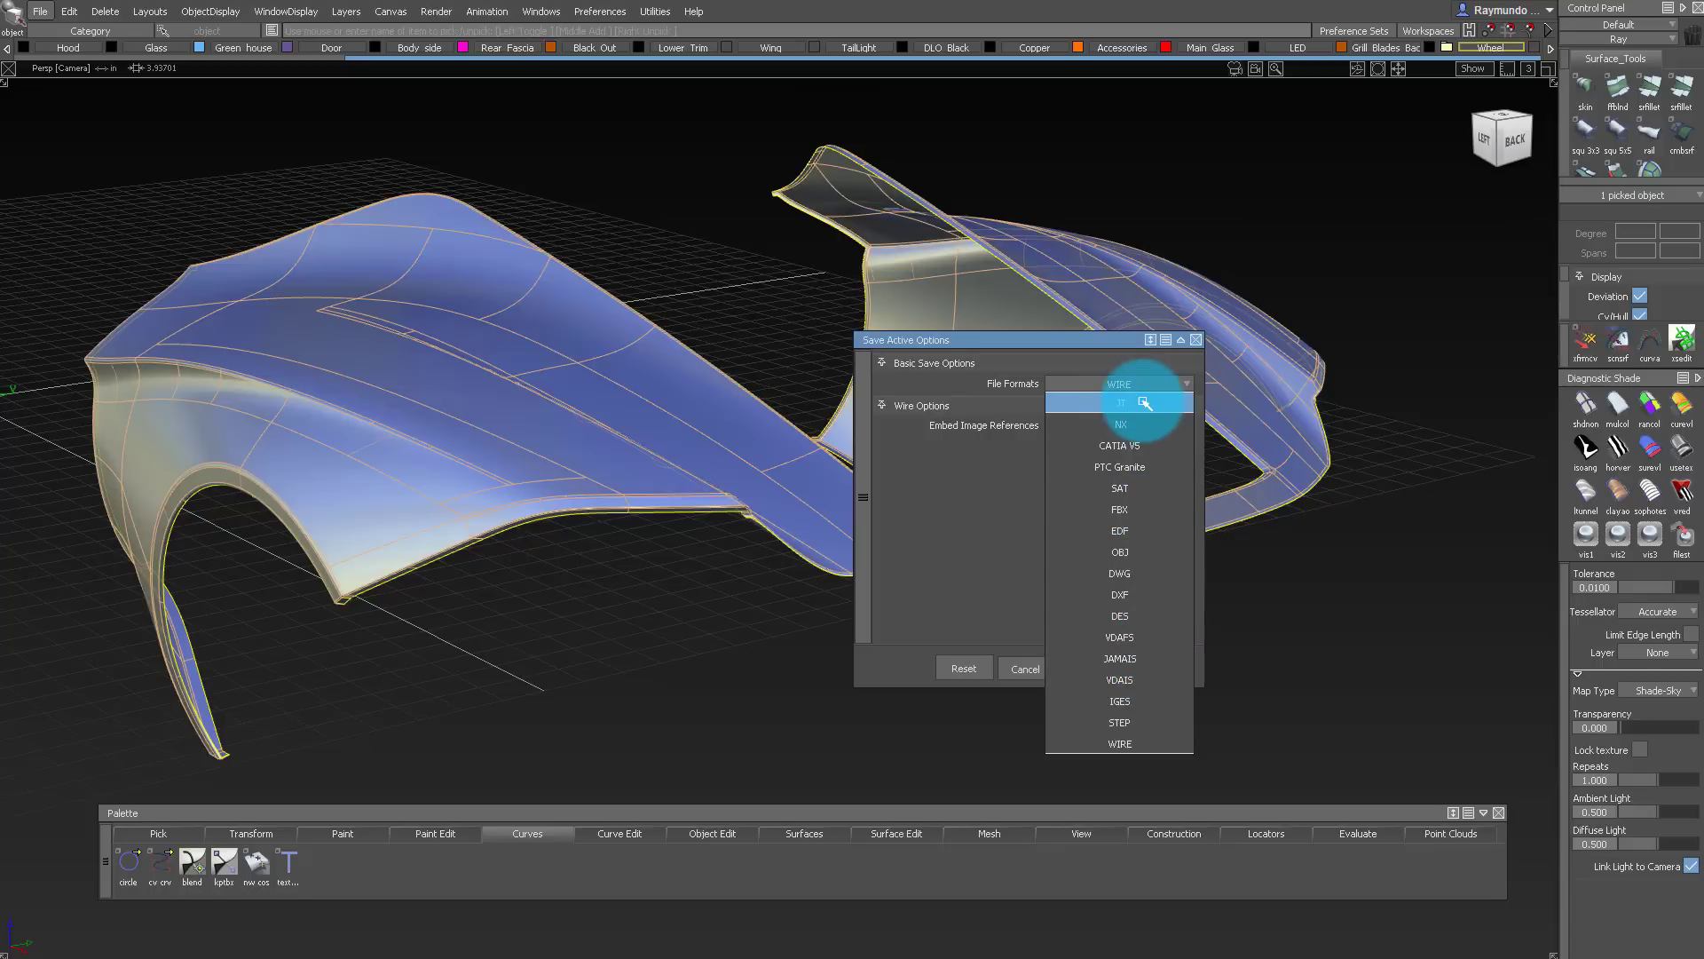
{"action": "left_click", "coordinate": [1124, 511]}
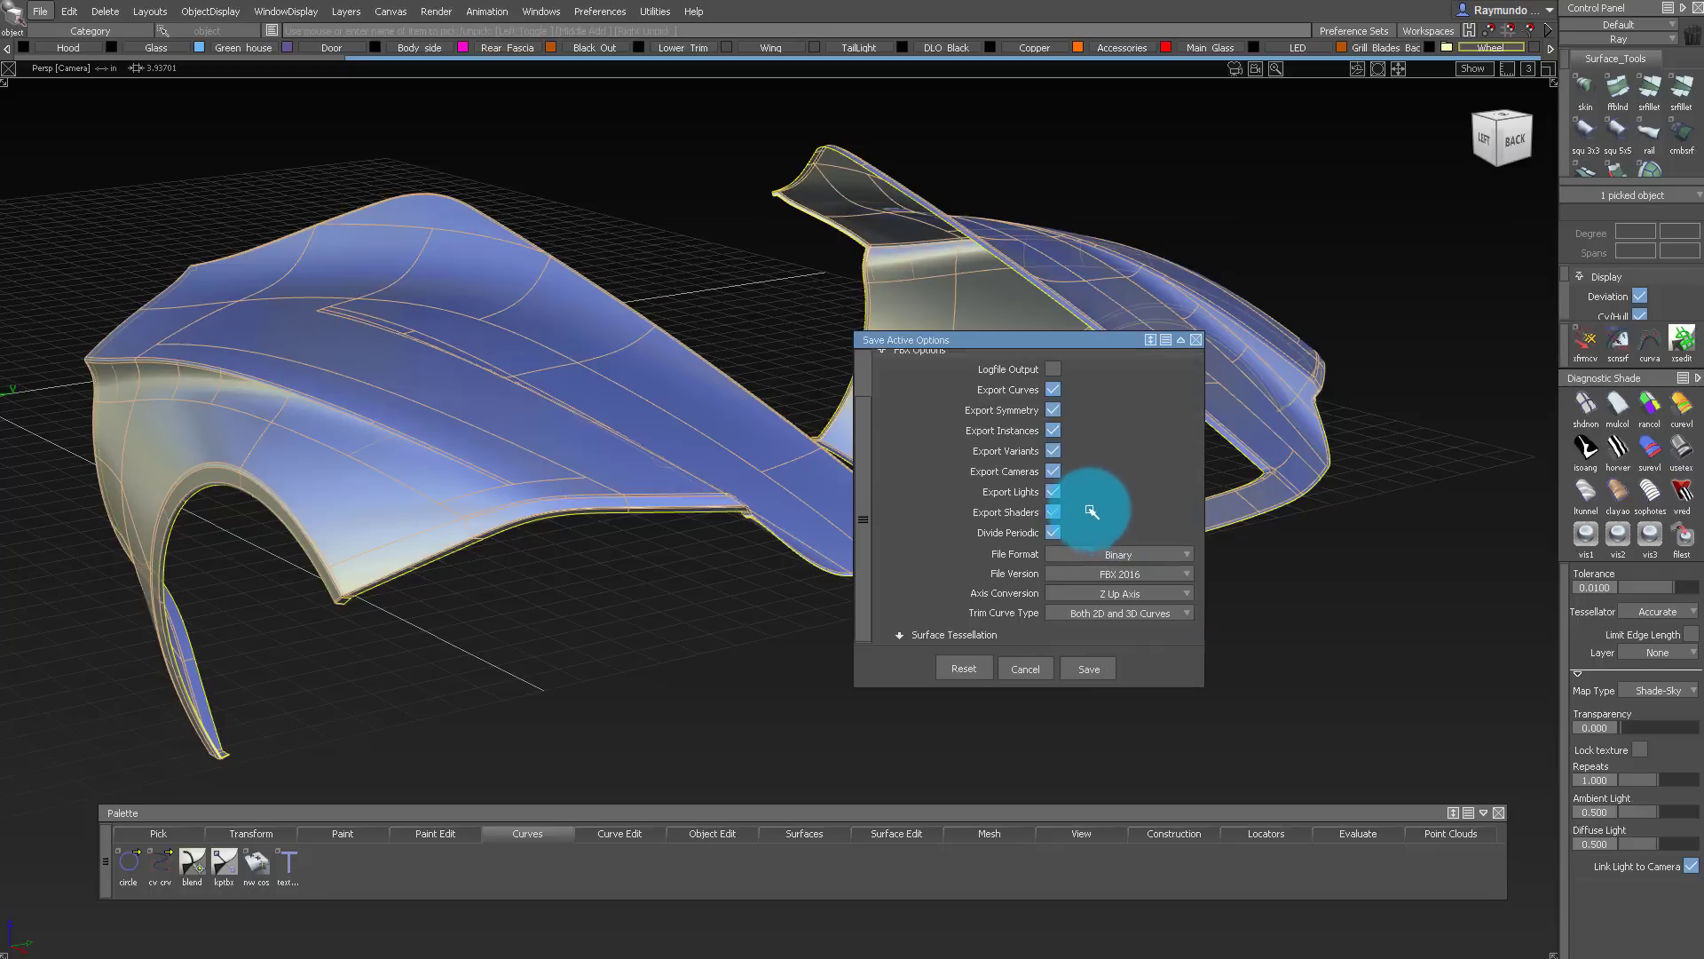
Step: Set the FBX surface tessellation tolerance to 0.01 and its tessellator to Accurate
{"action": "mouse_move", "coordinate": [865, 478]}
{"action": "left_mouse_down"}
{"action": "mouse_move", "coordinate": [867, 382]}
{"action": "mouse_move", "coordinate": [866, 479]}
{"action": "left_mouse_up"}
{"action": "left_click", "coordinate": [902, 635]}
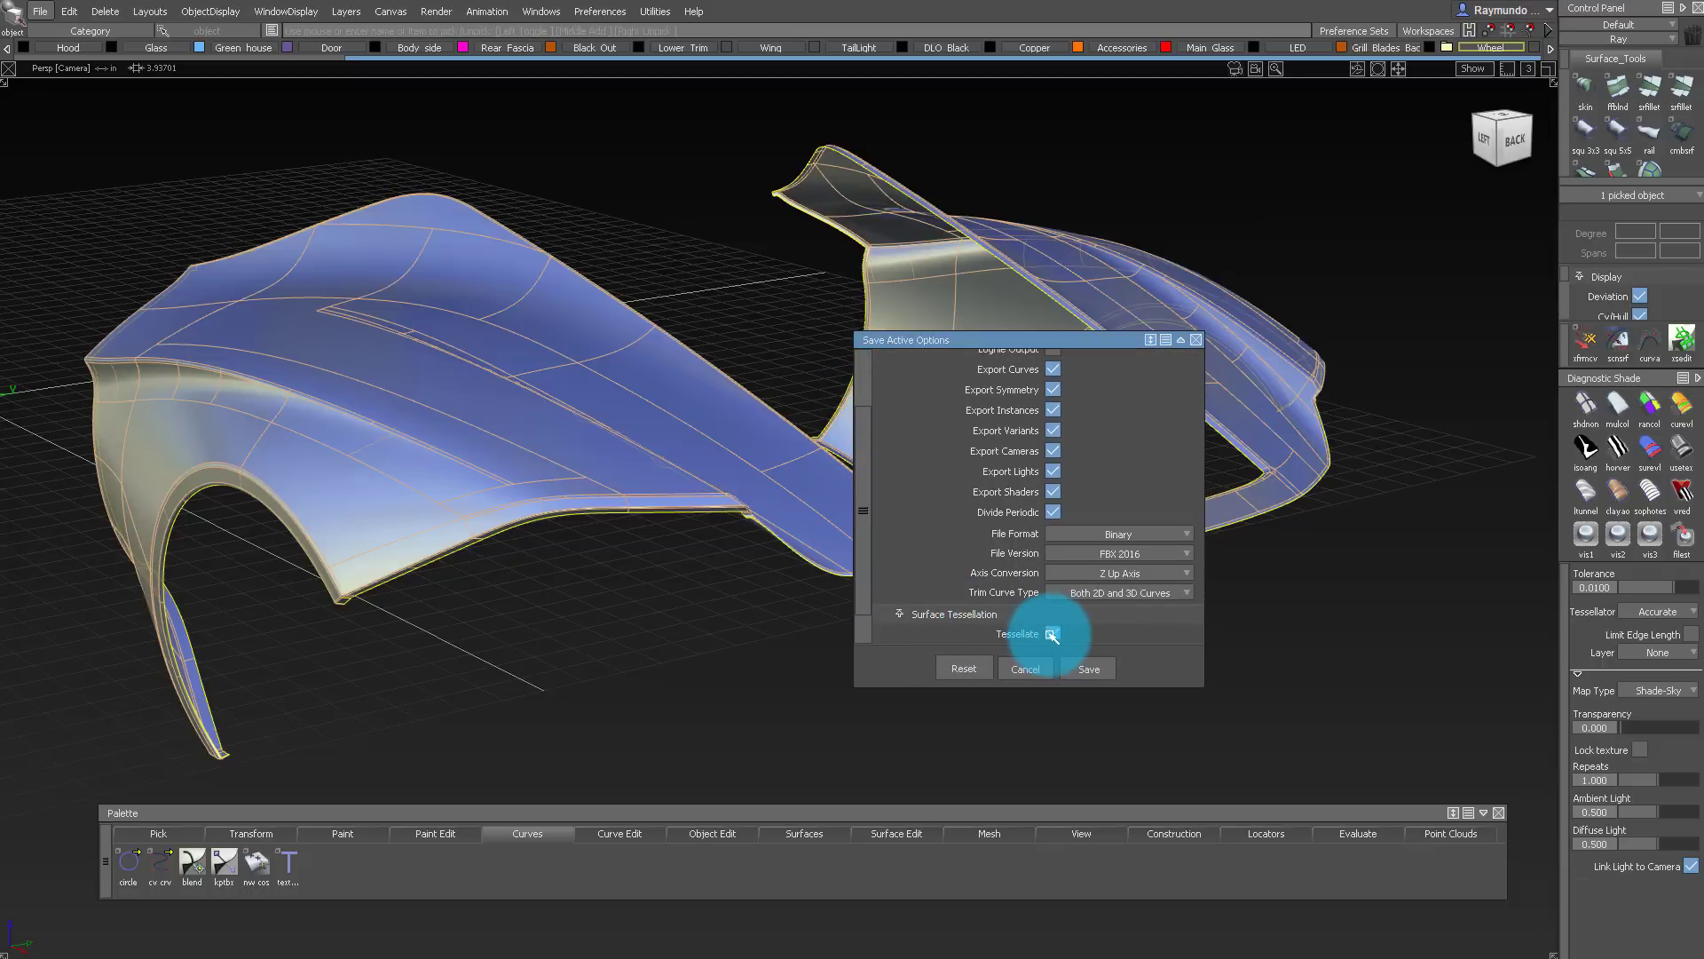
{"action": "left_click_drag", "start_coordinate": [855, 567], "coordinate": [858, 654]}
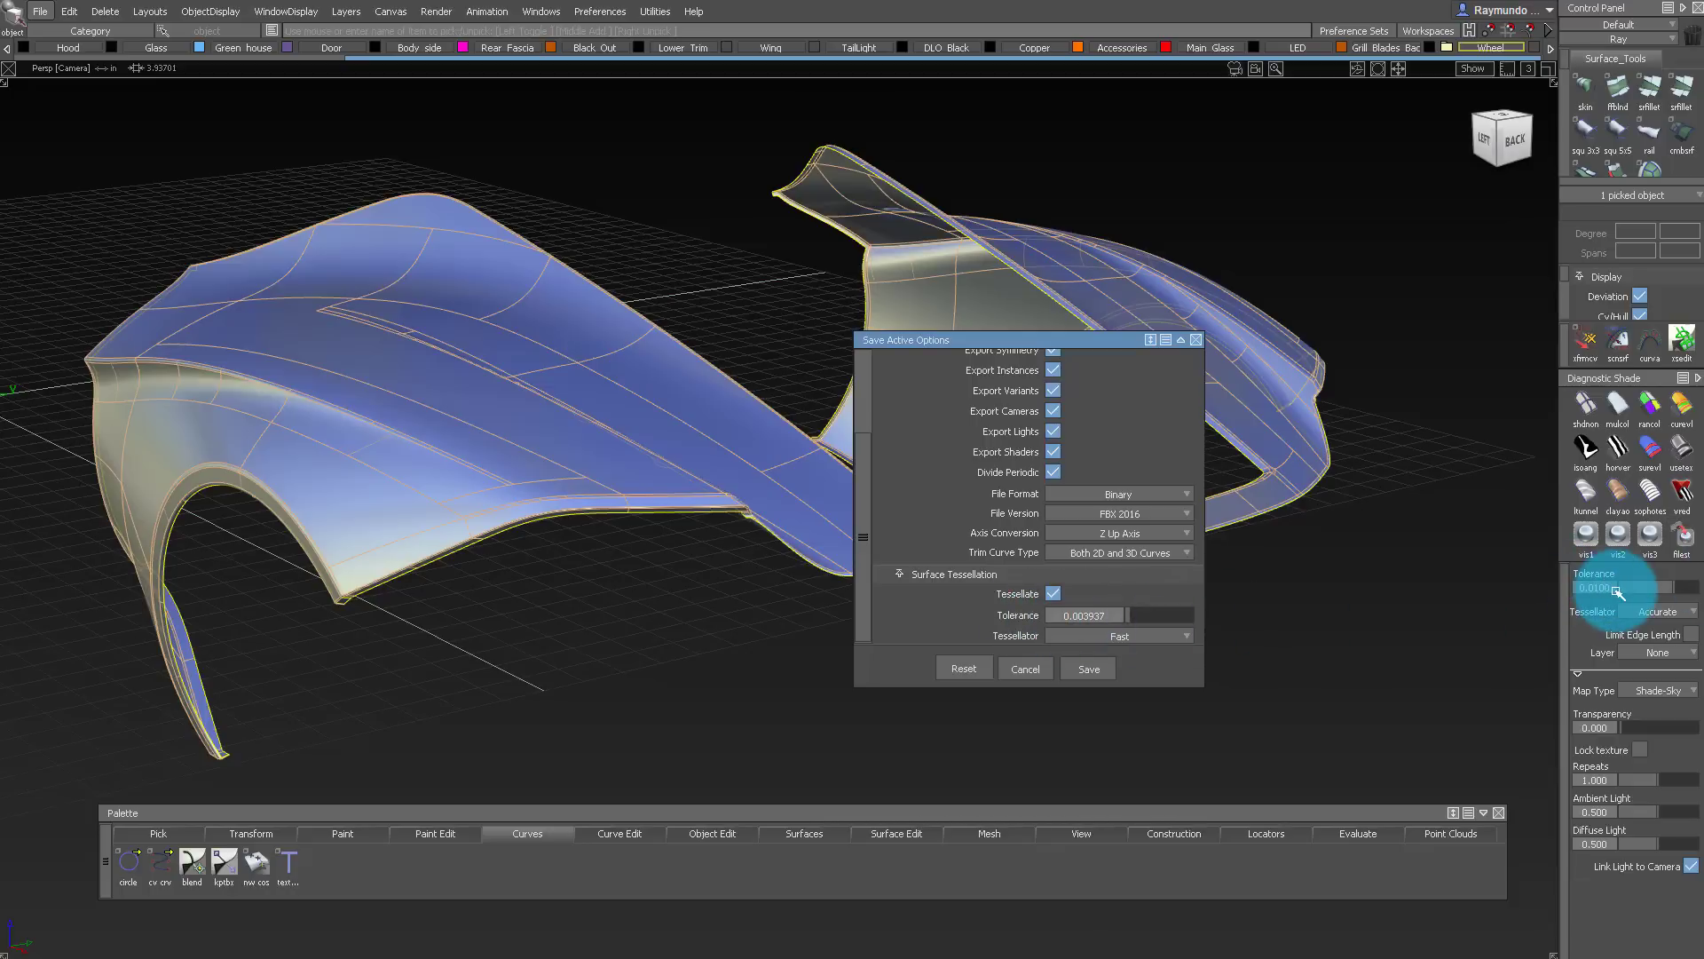
{"action": "left_click", "coordinate": [1114, 616]}
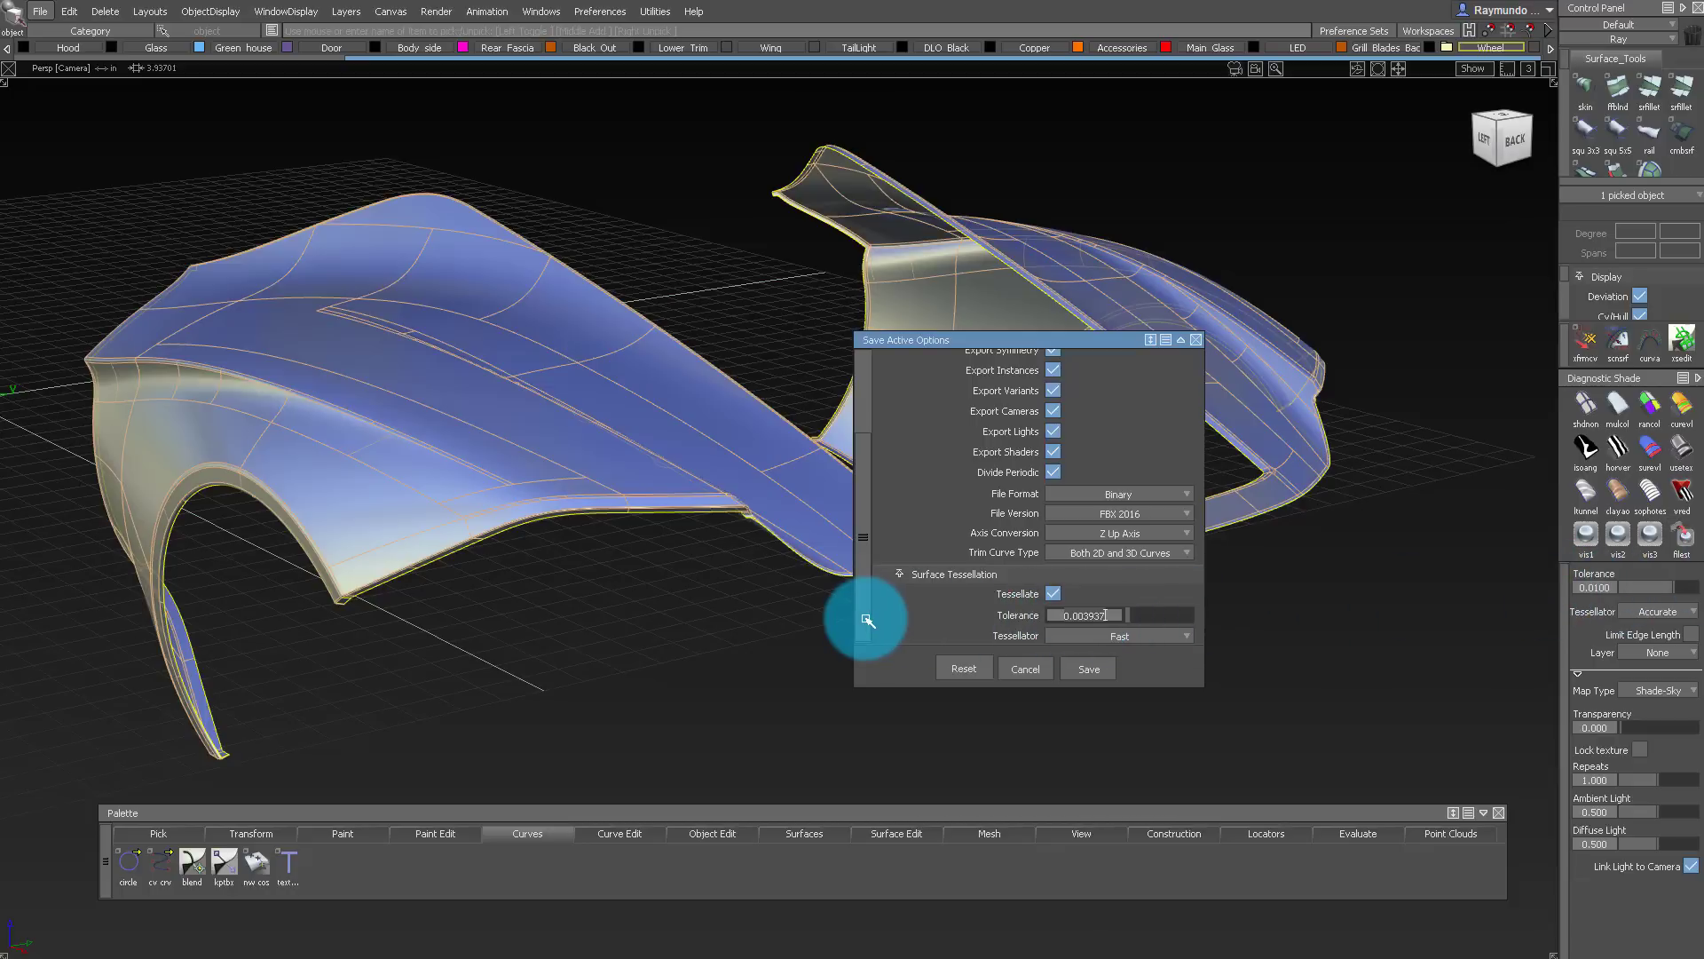
{"action": "type", "text": ".01"}
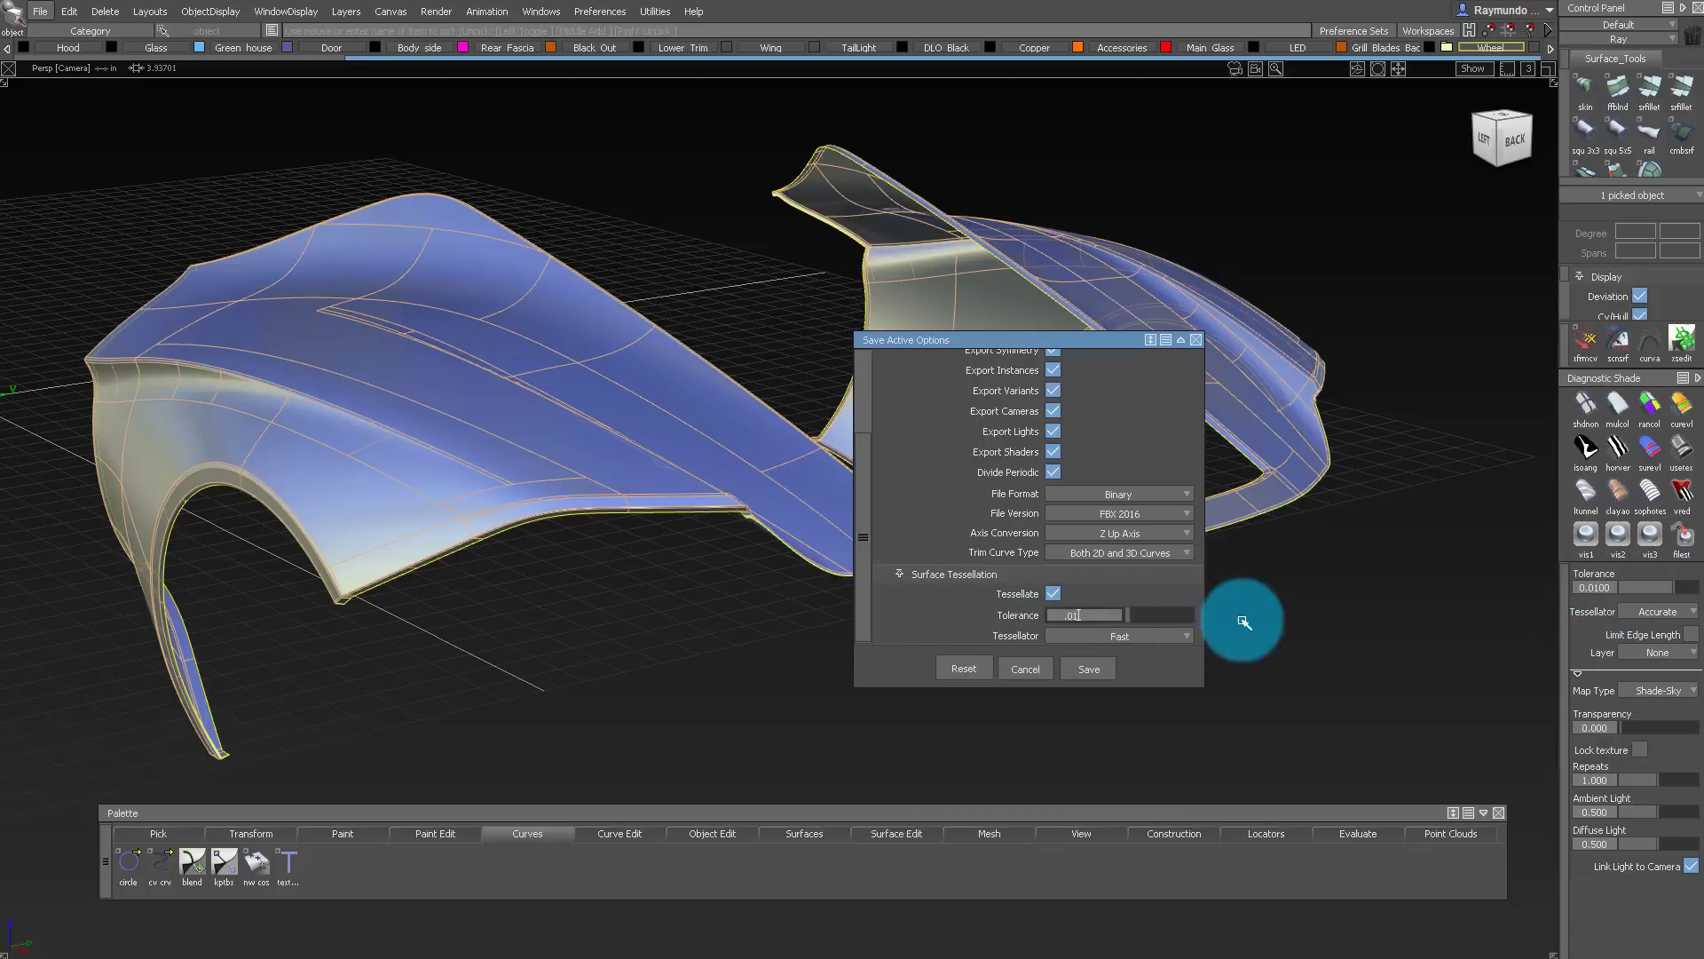
{"action": "left_click", "coordinate": [1161, 637]}
{"action": "left_click", "coordinate": [1168, 674]}
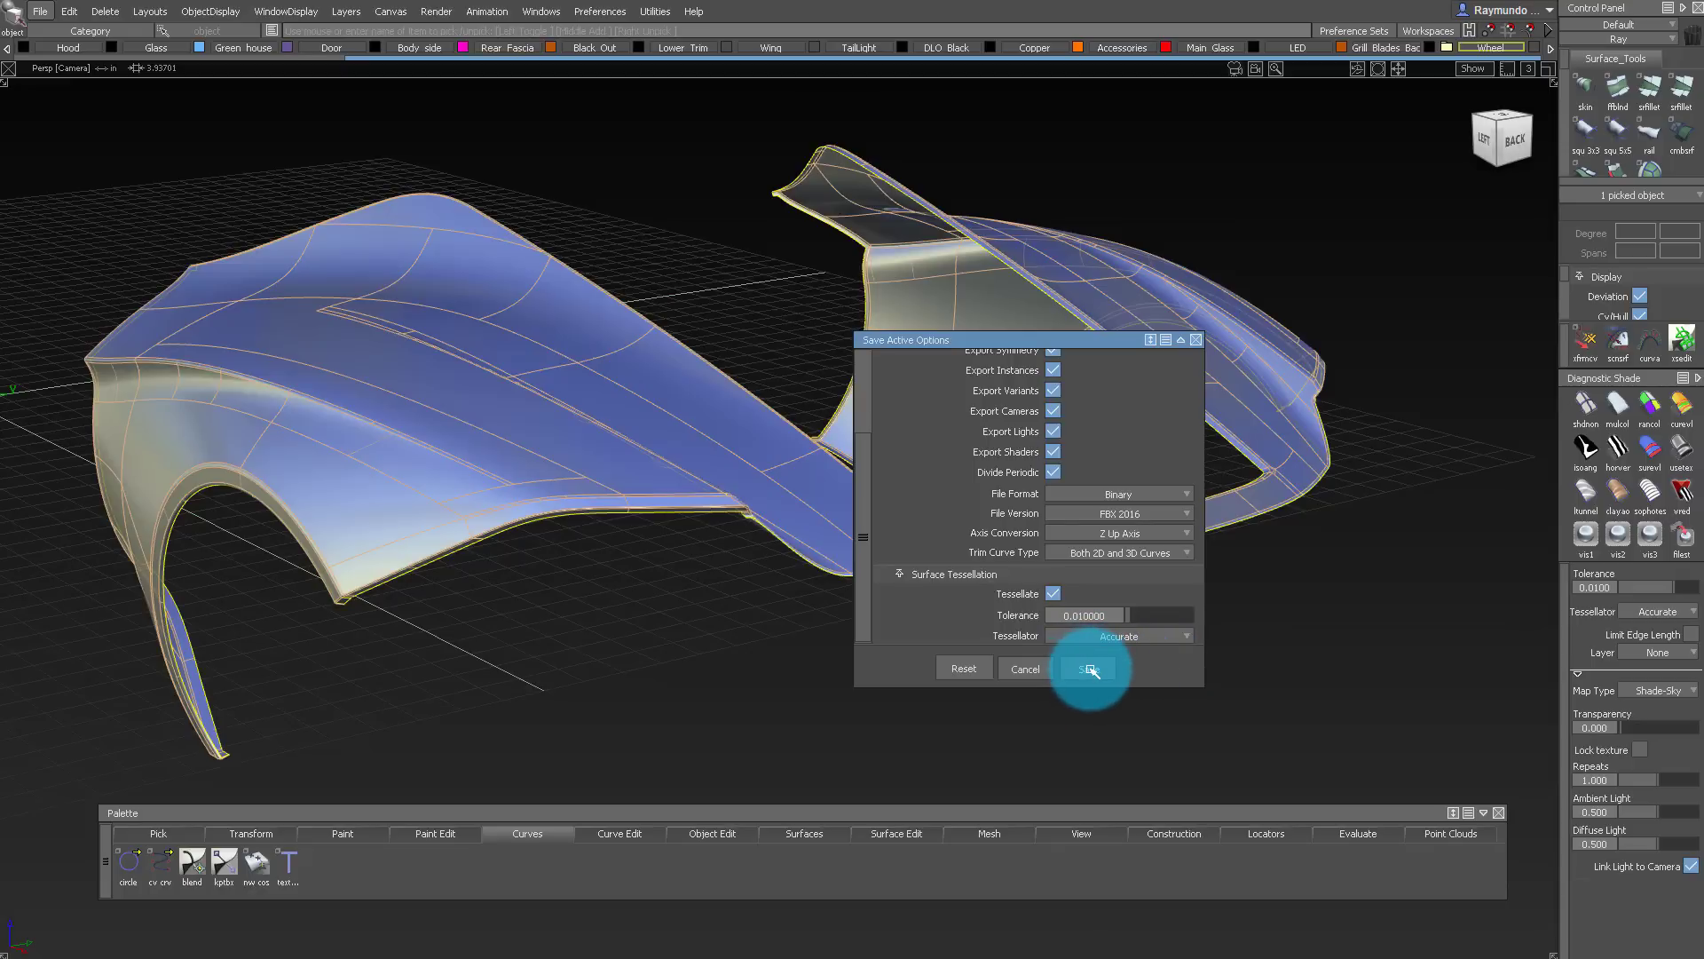
Step: Save the FBX export to the Desktop as Electra_fbx
{"action": "left_click", "coordinate": [1091, 671]}
{"action": "scroll", "coordinate": [994, 329], "scroll_direction": "up", "scroll_amount": 2}
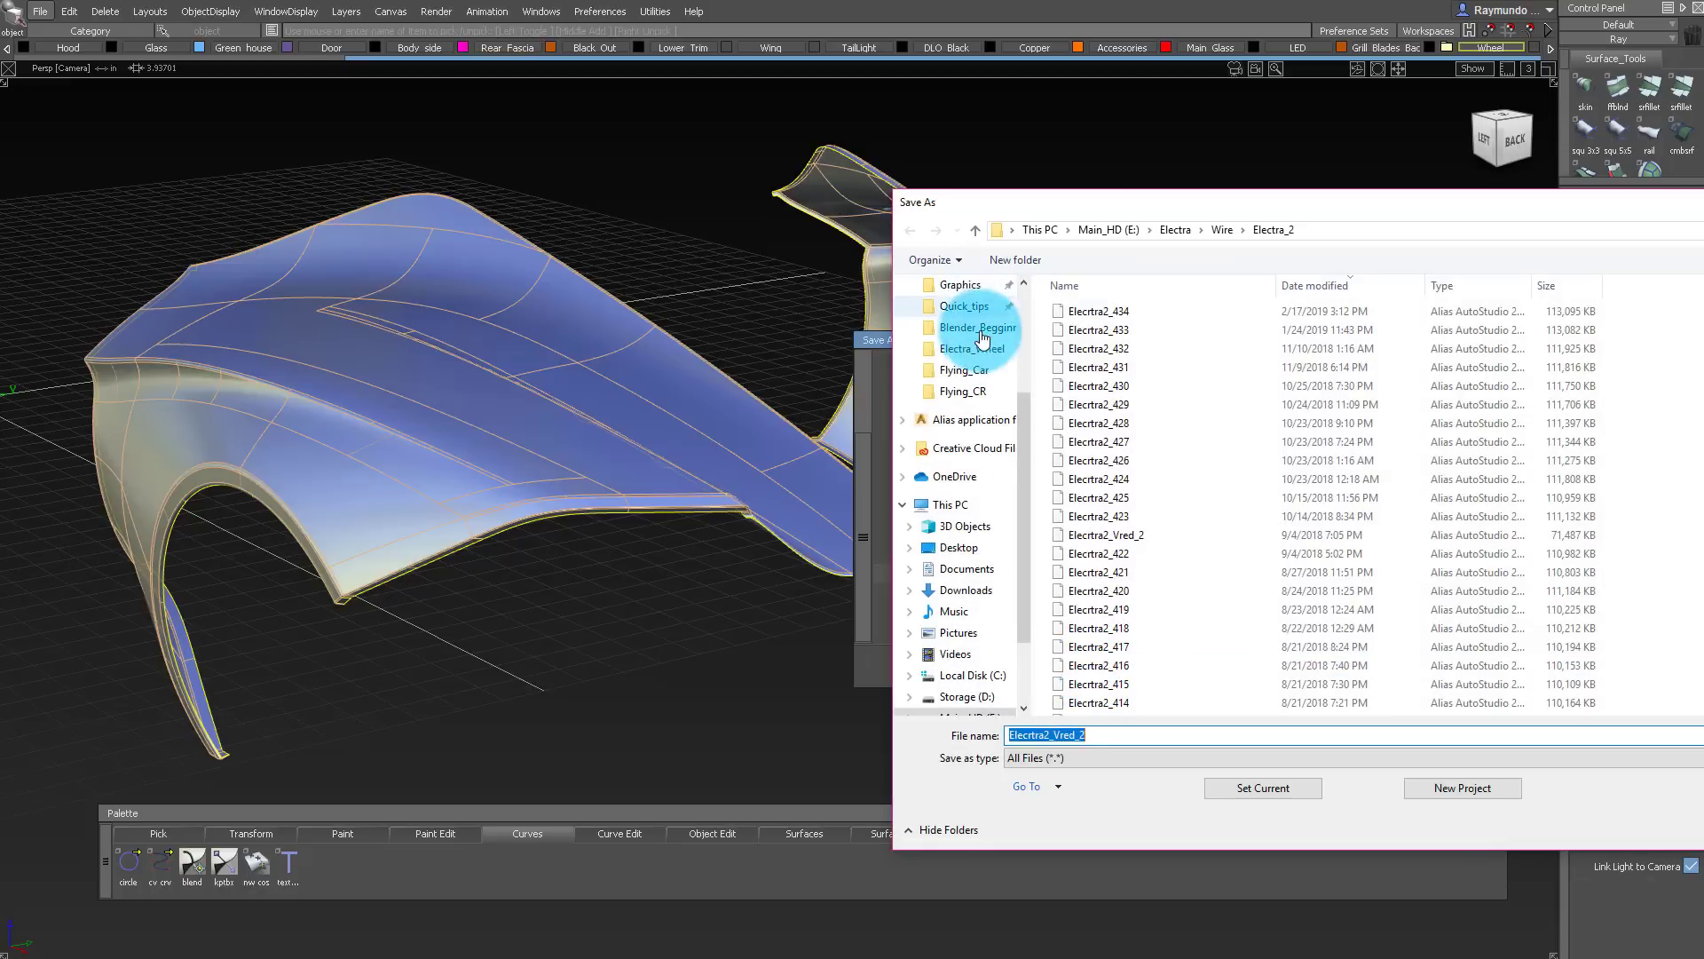
{"action": "scroll", "coordinate": [974, 311], "scroll_direction": "up", "scroll_amount": 2}
{"action": "left_click", "coordinate": [974, 324]}
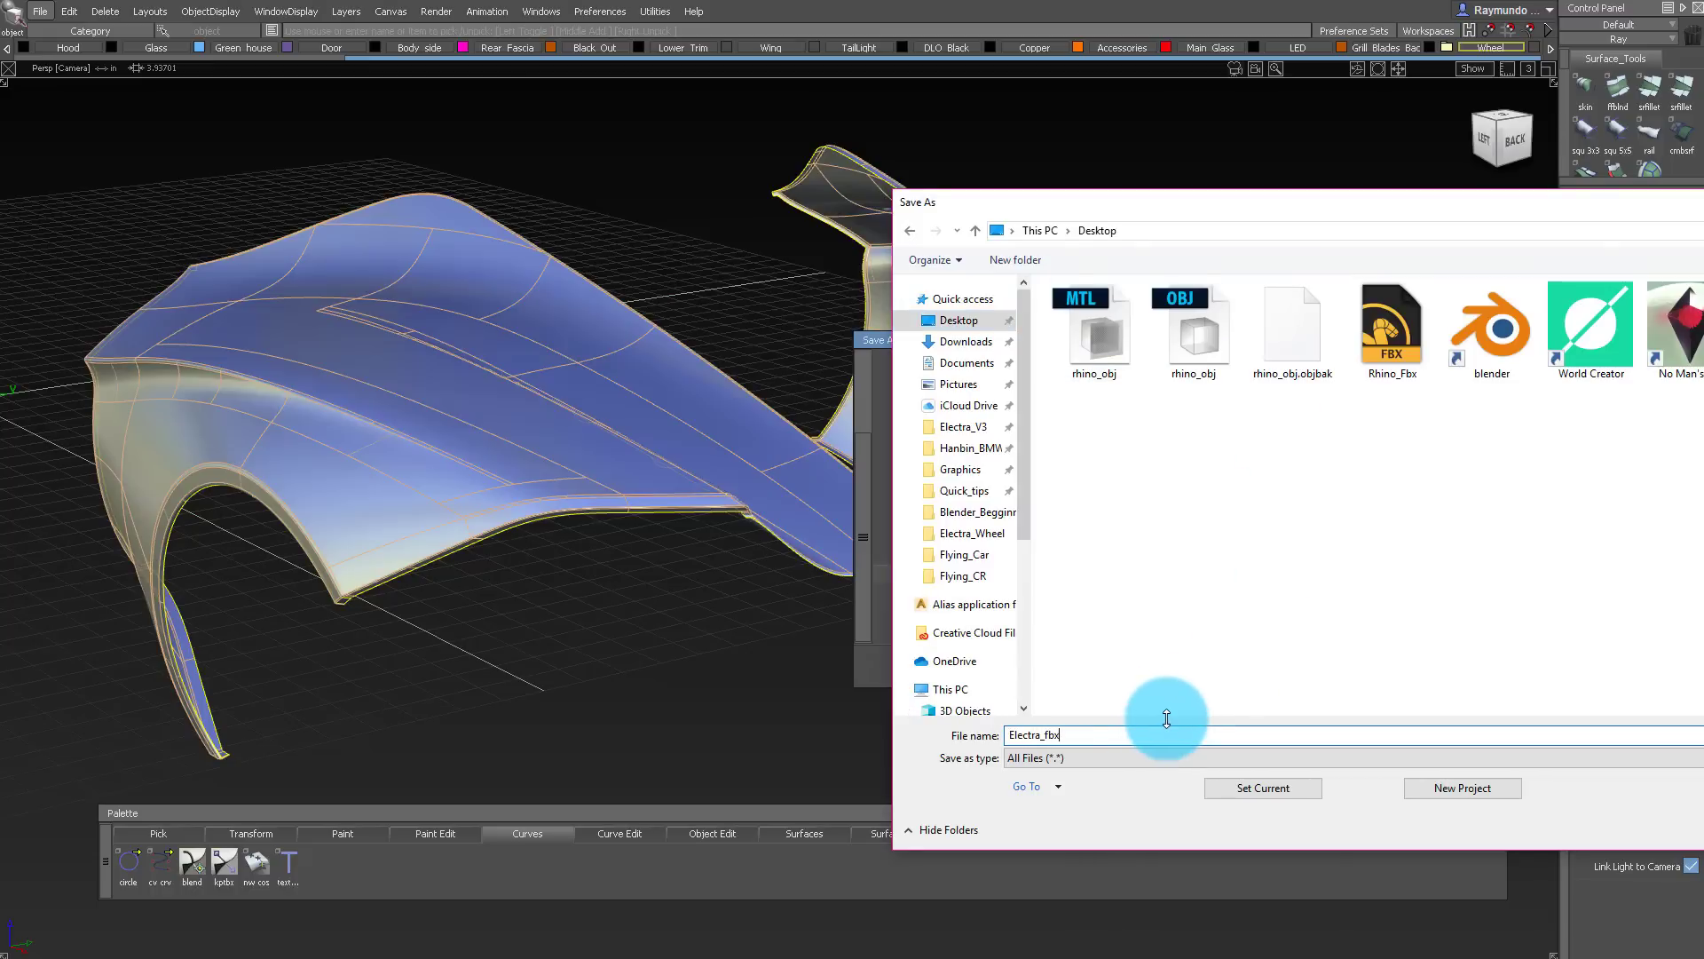
{"action": "key", "text": "Return"}
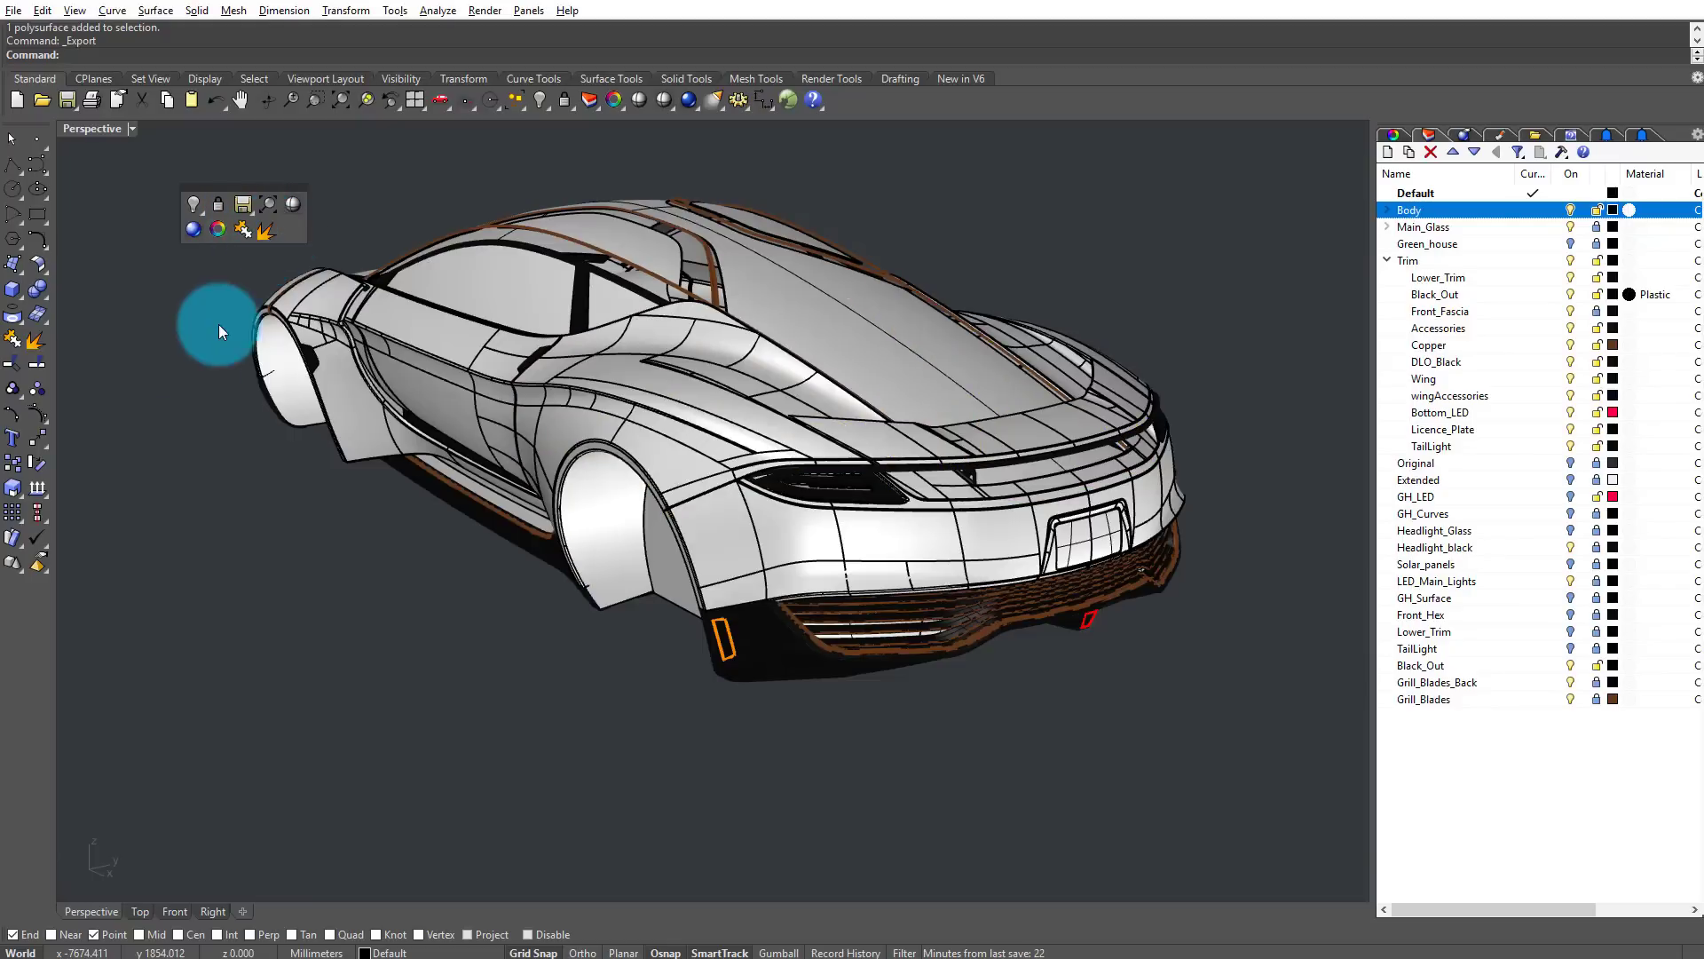
Step: Switch to Rhino and select the joined body side polysurface spanning both rear fenders
{"action": "right_click_drag", "start_coordinate": [197, 360], "coordinate": [174, 390]}
{"action": "left_click", "coordinate": [530, 412]}
{"action": "right_click_drag", "start_coordinate": [530, 413], "coordinate": [591, 426]}
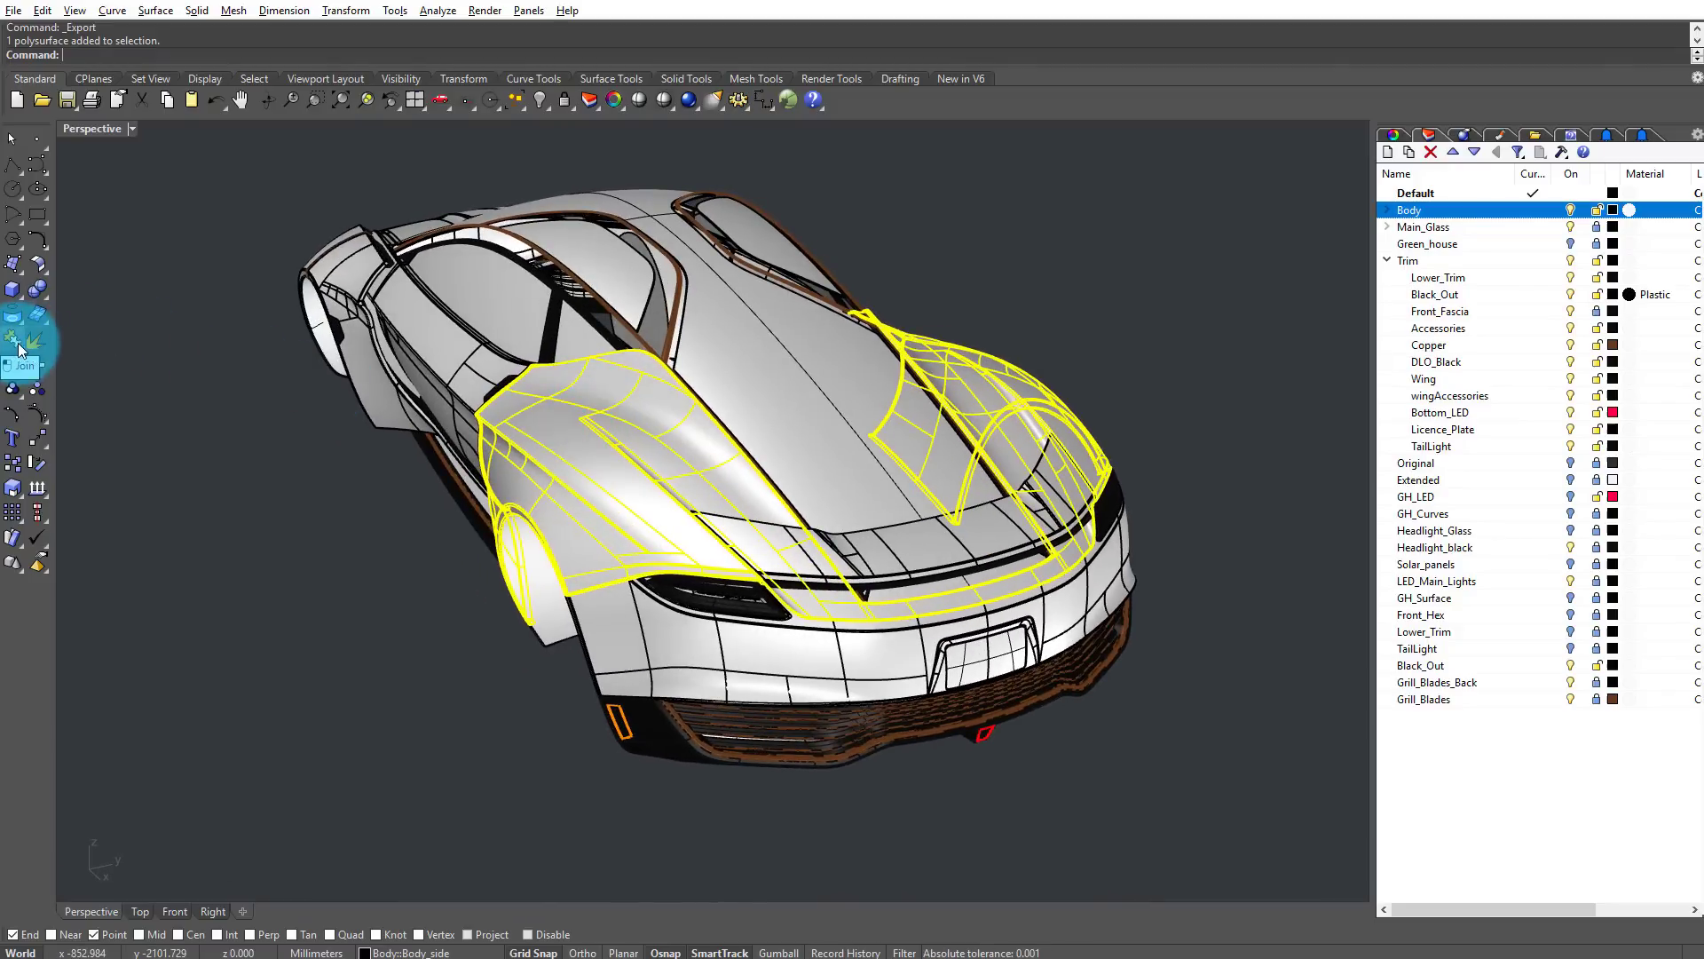
{"action": "right_click_drag", "start_coordinate": [228, 369], "coordinate": [259, 396]}
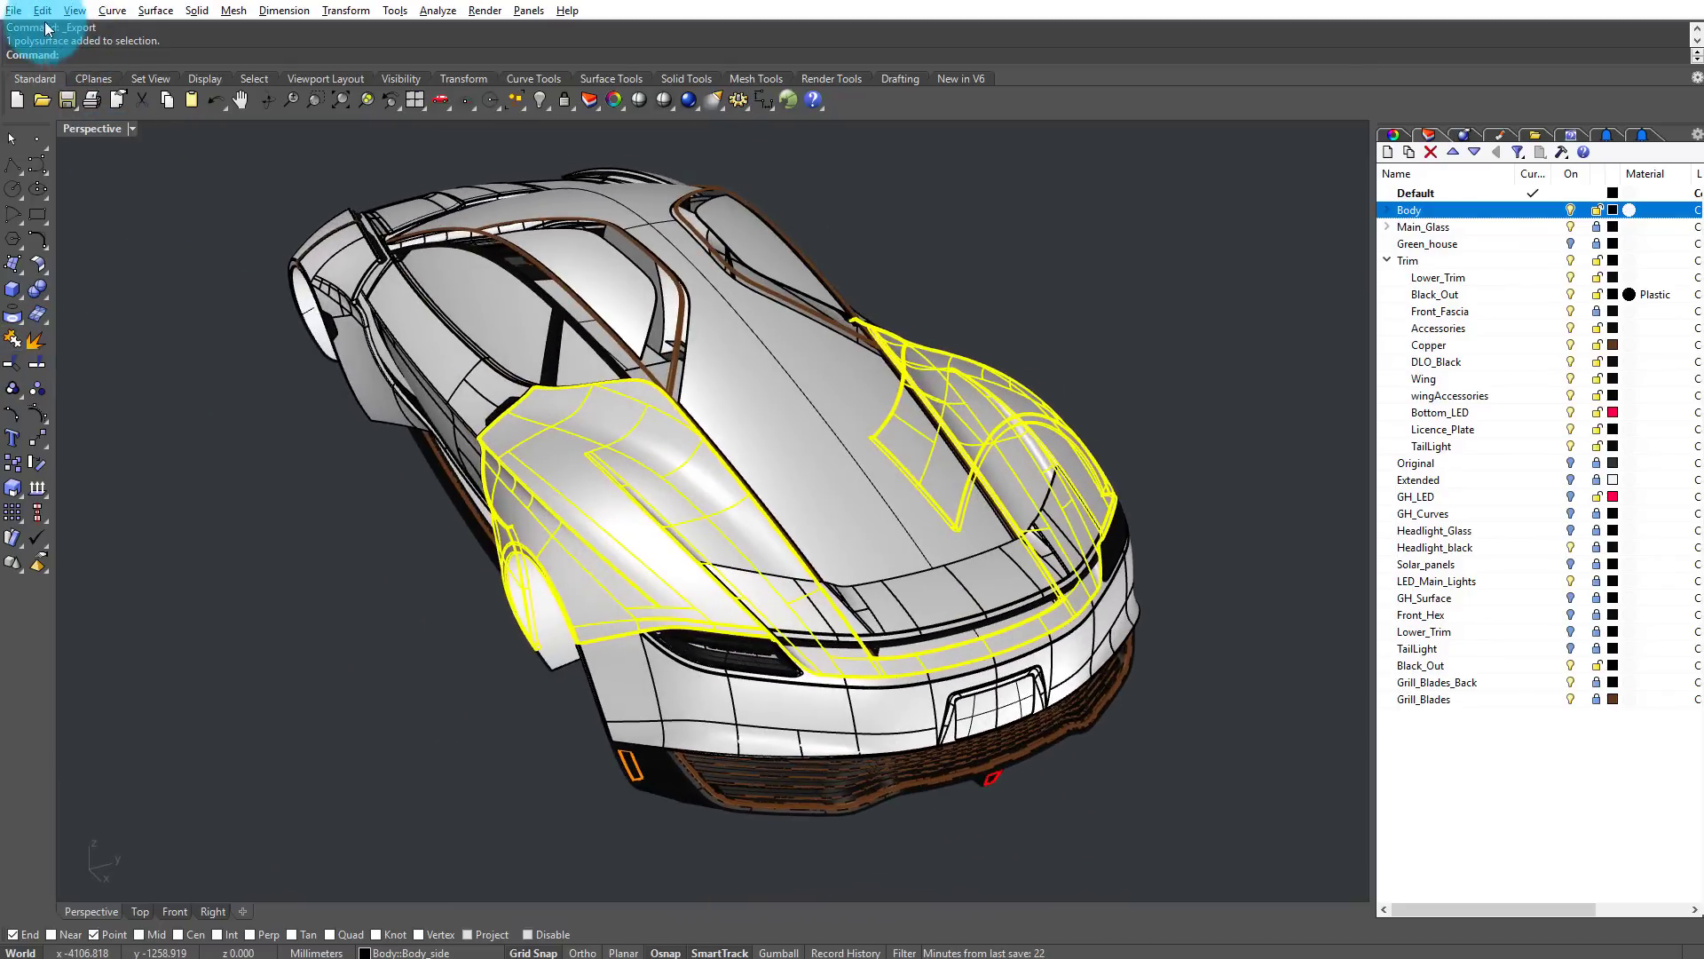
Step: Export the selected polysurface to the Desktop in OBJ format, saving surfaces as polygon mesh objects
{"action": "left_click", "coordinate": [15, 11]}
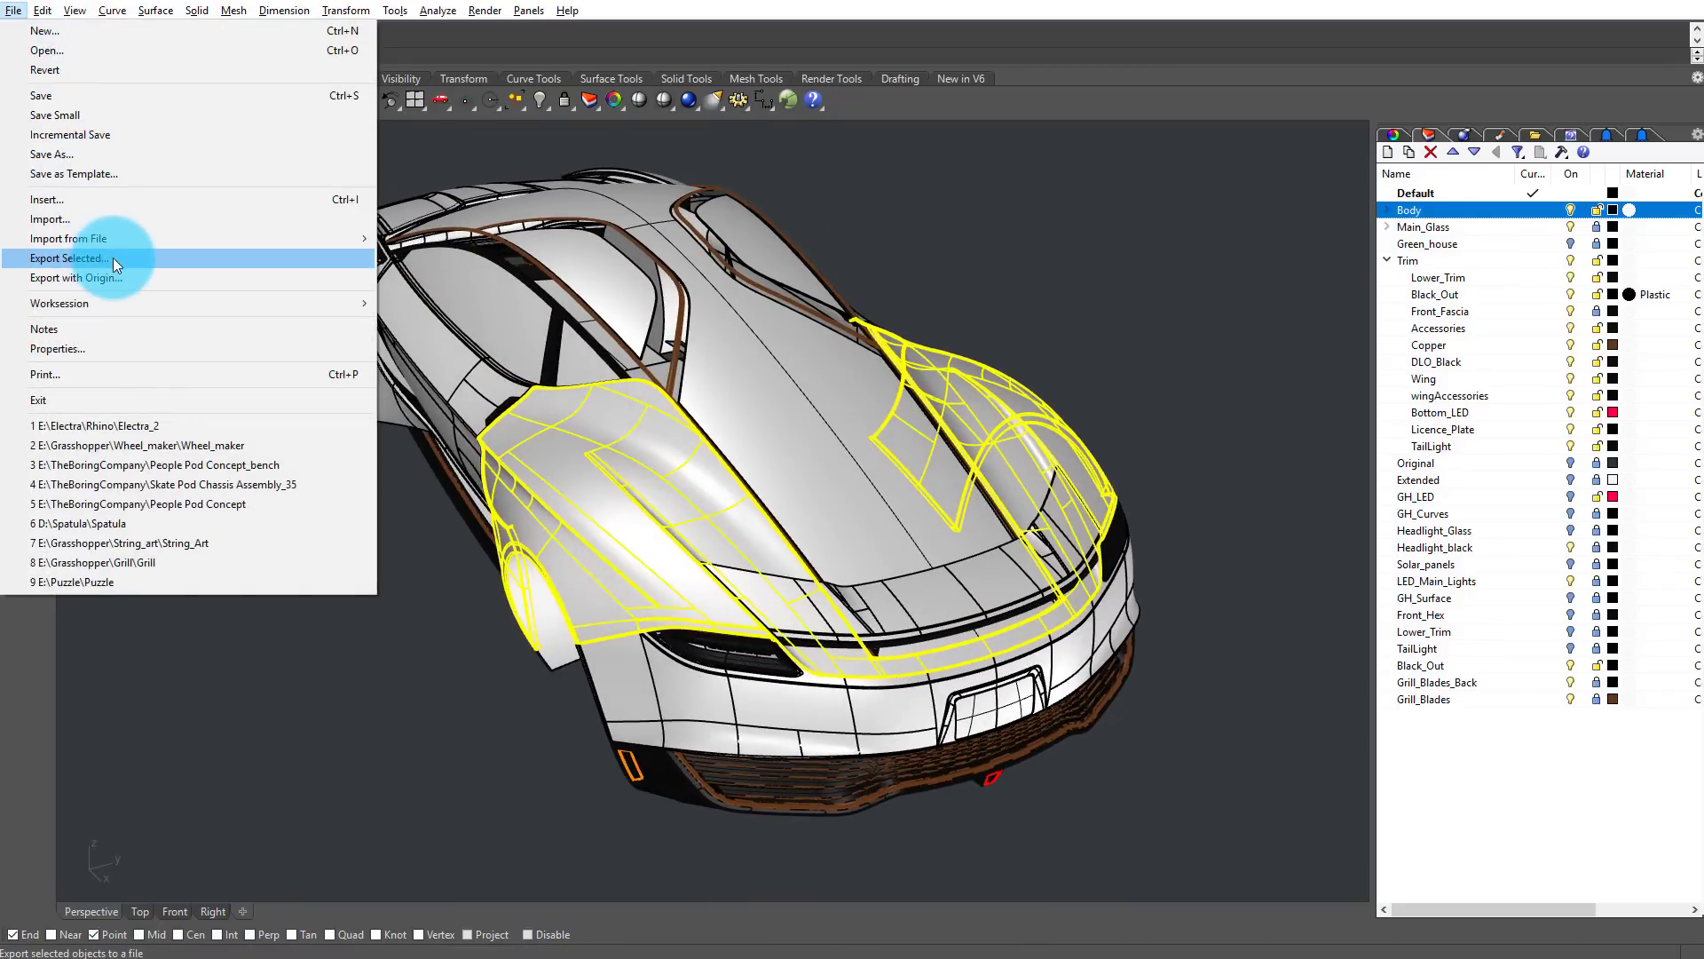
{"action": "left_click", "coordinate": [113, 258]}
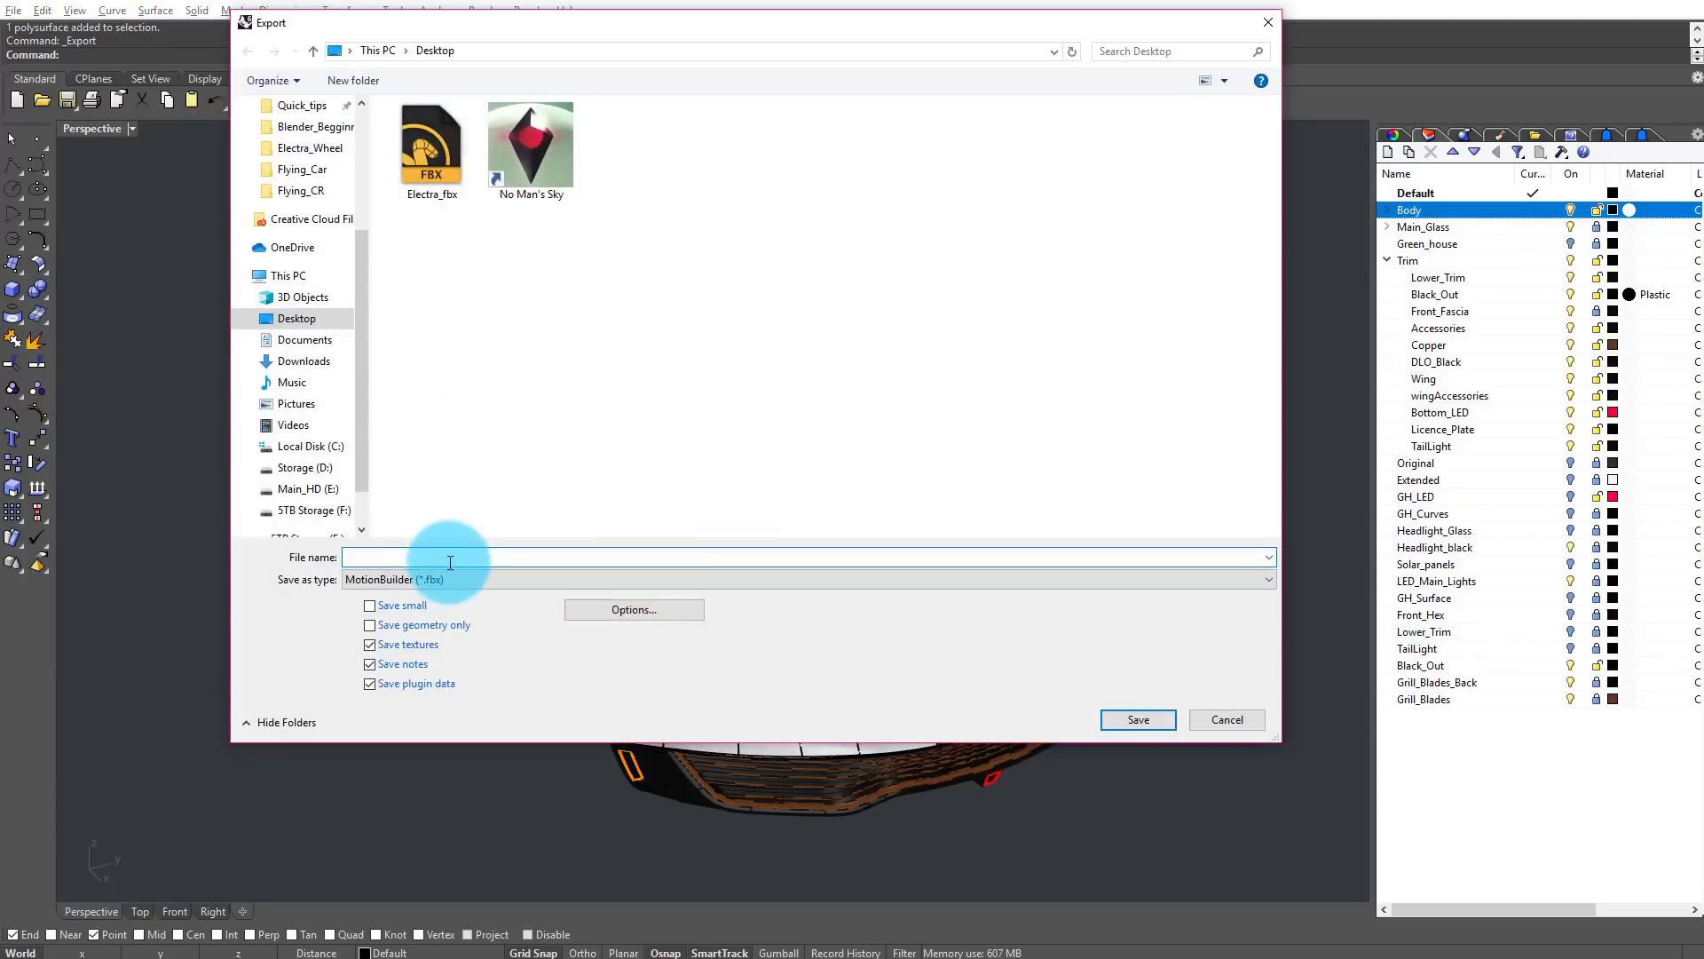
{"action": "left_click", "coordinate": [442, 581]}
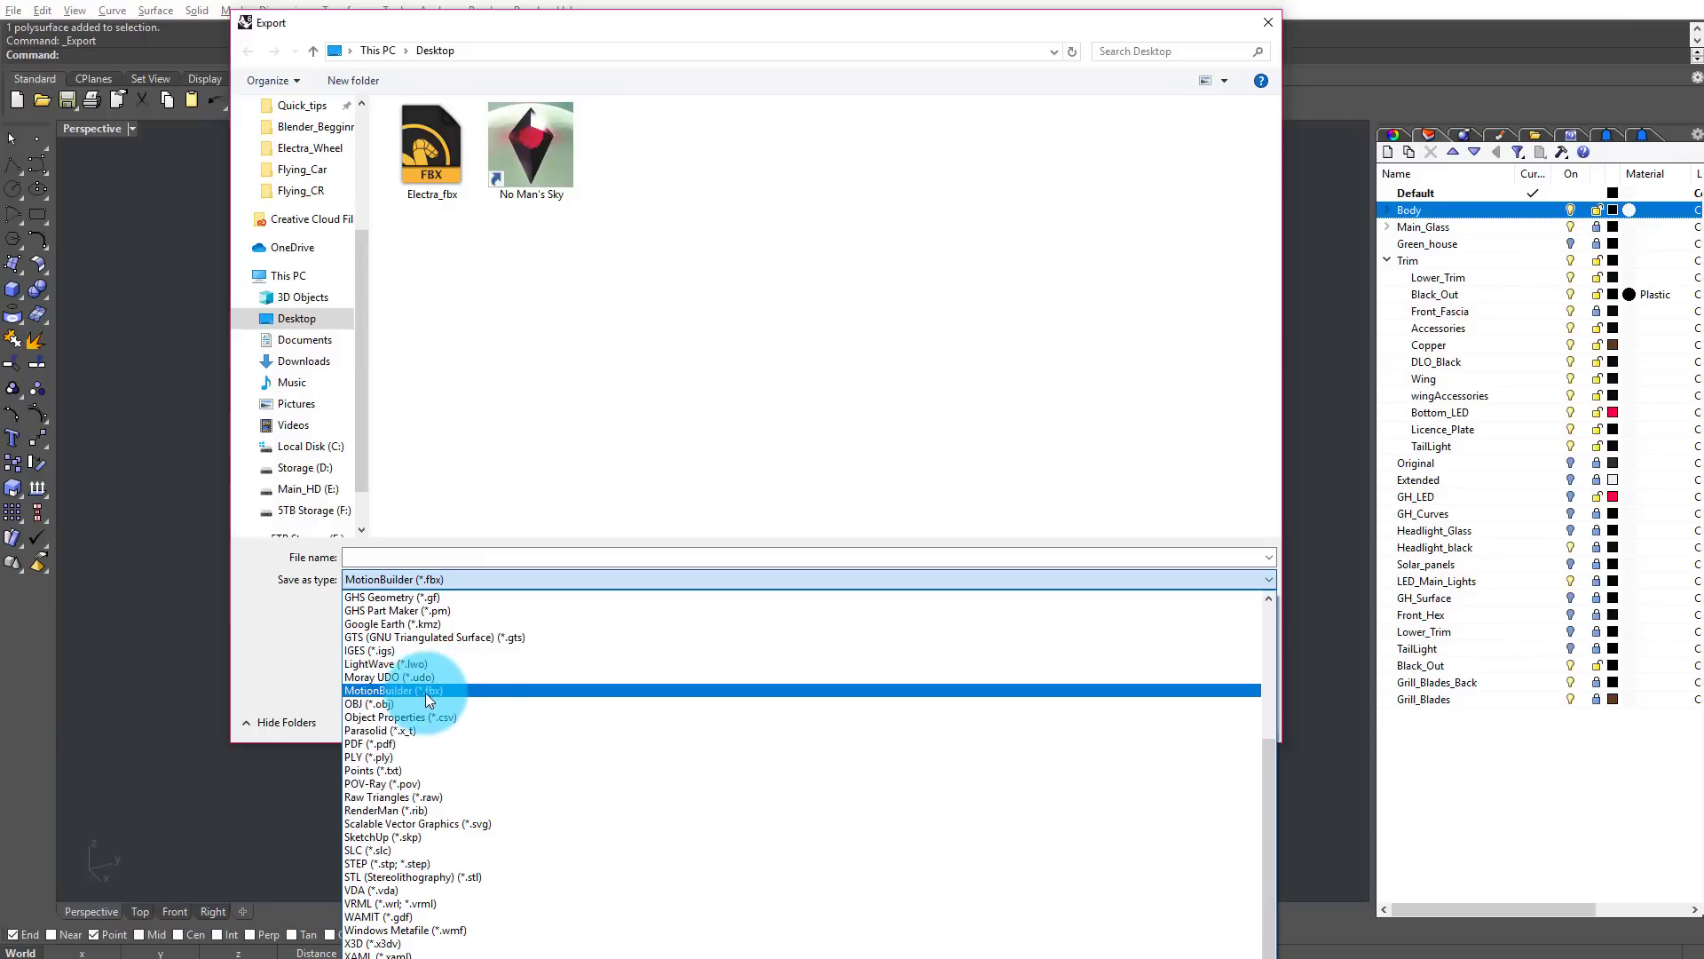
{"action": "left_click", "coordinate": [437, 705]}
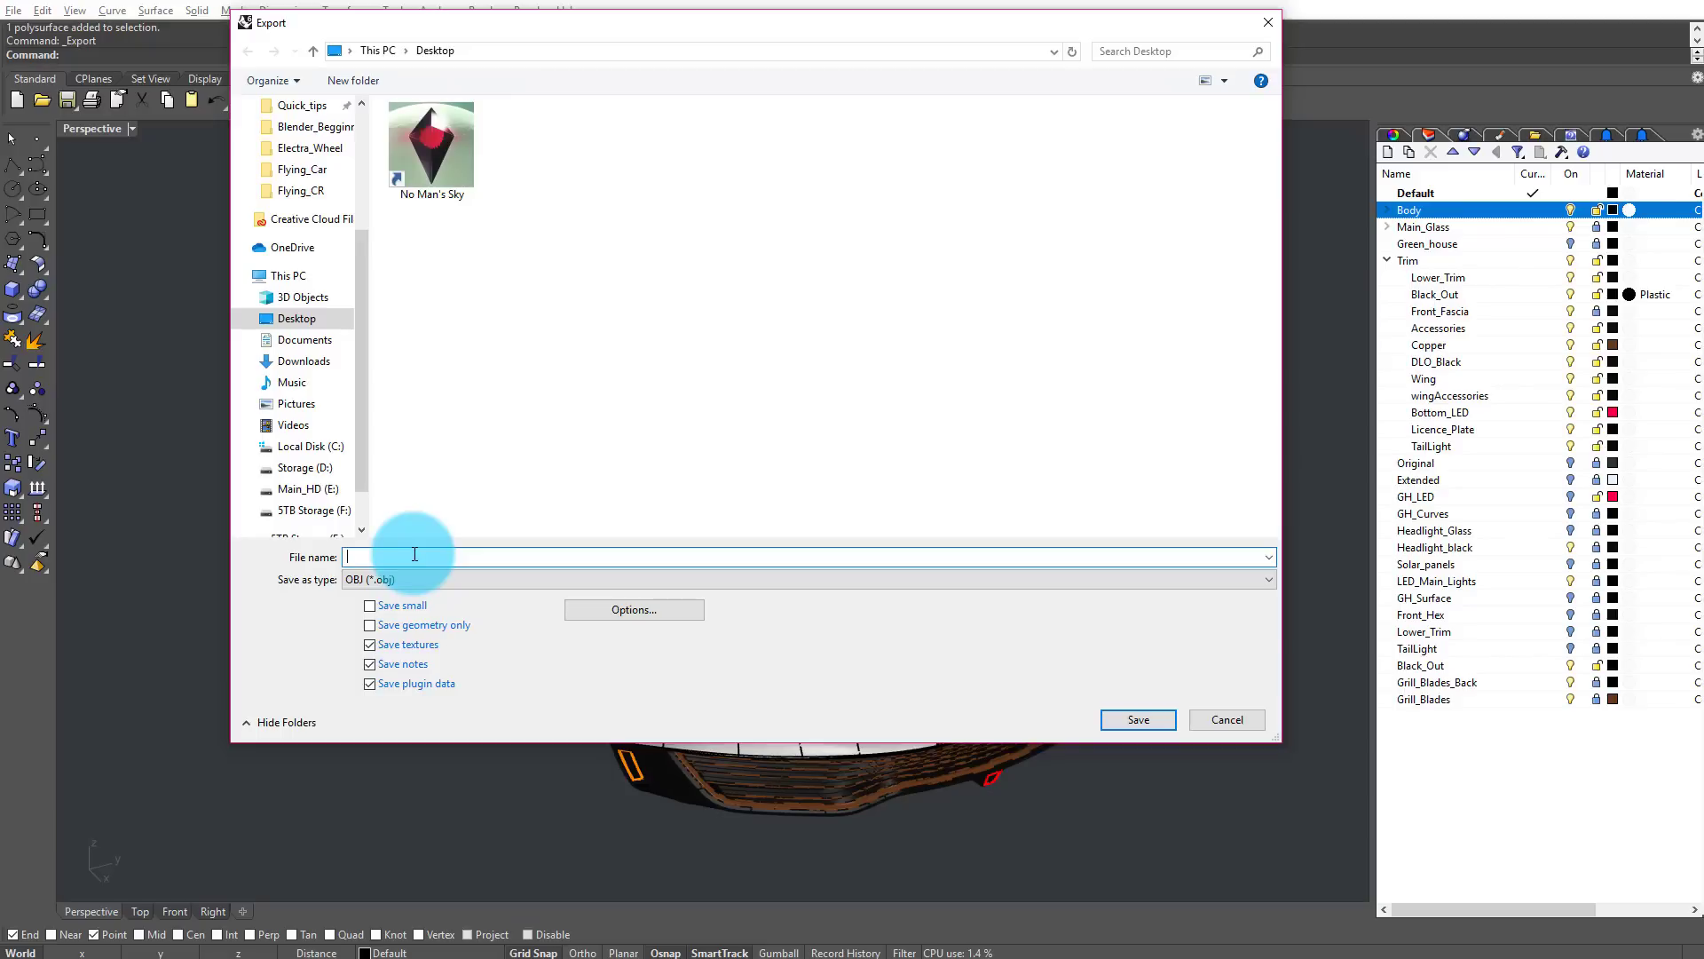
{"action": "type", "text": "Electra_obj"}
{"action": "left_click", "coordinate": [1141, 720]}
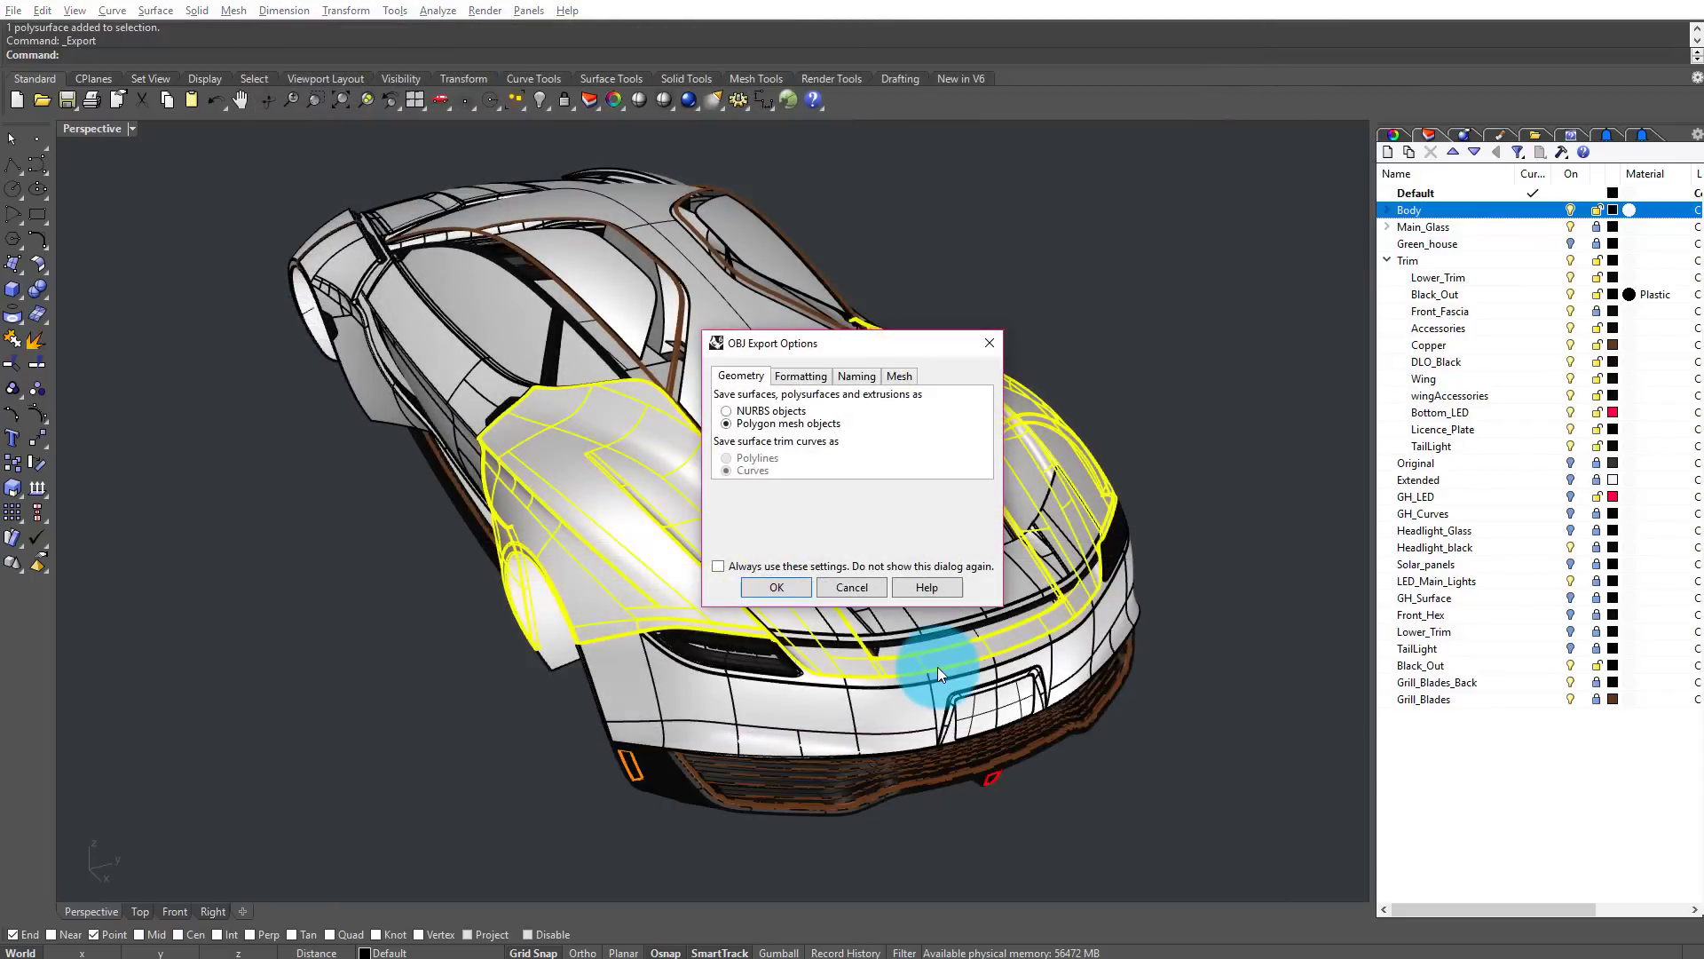
{"action": "left_click", "coordinate": [785, 585]}
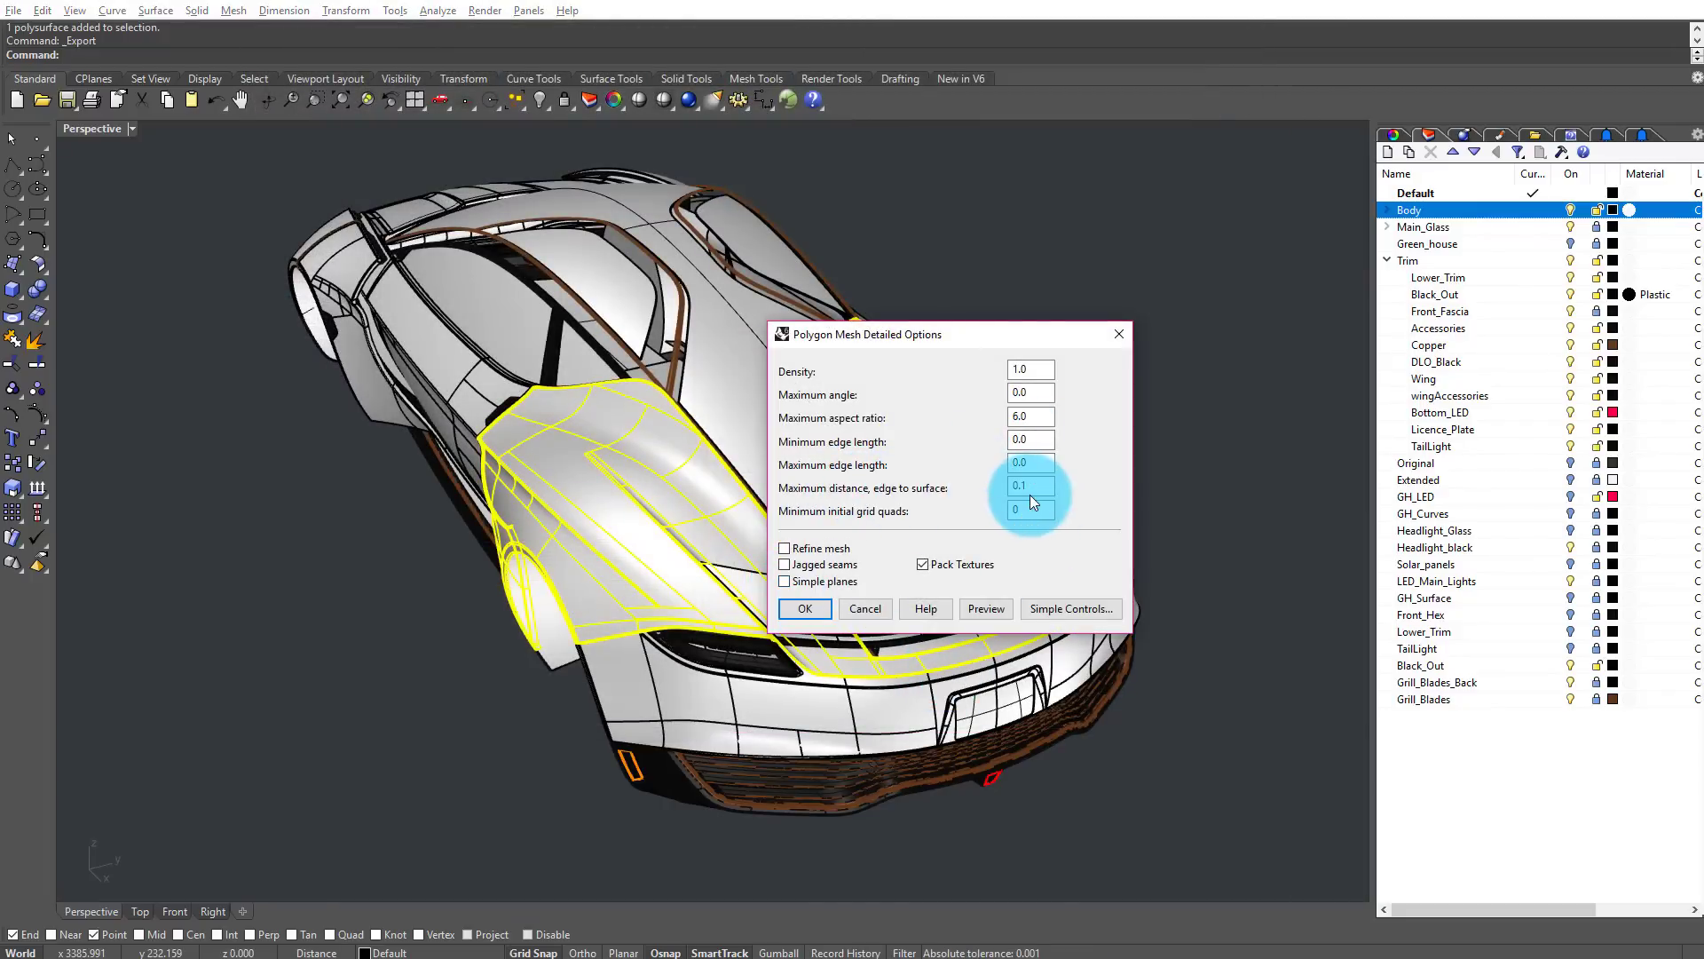
Step: Preview the export mesh with the current settings and examine its density around the fender and wheel arch
{"action": "left_click", "coordinate": [995, 611]}
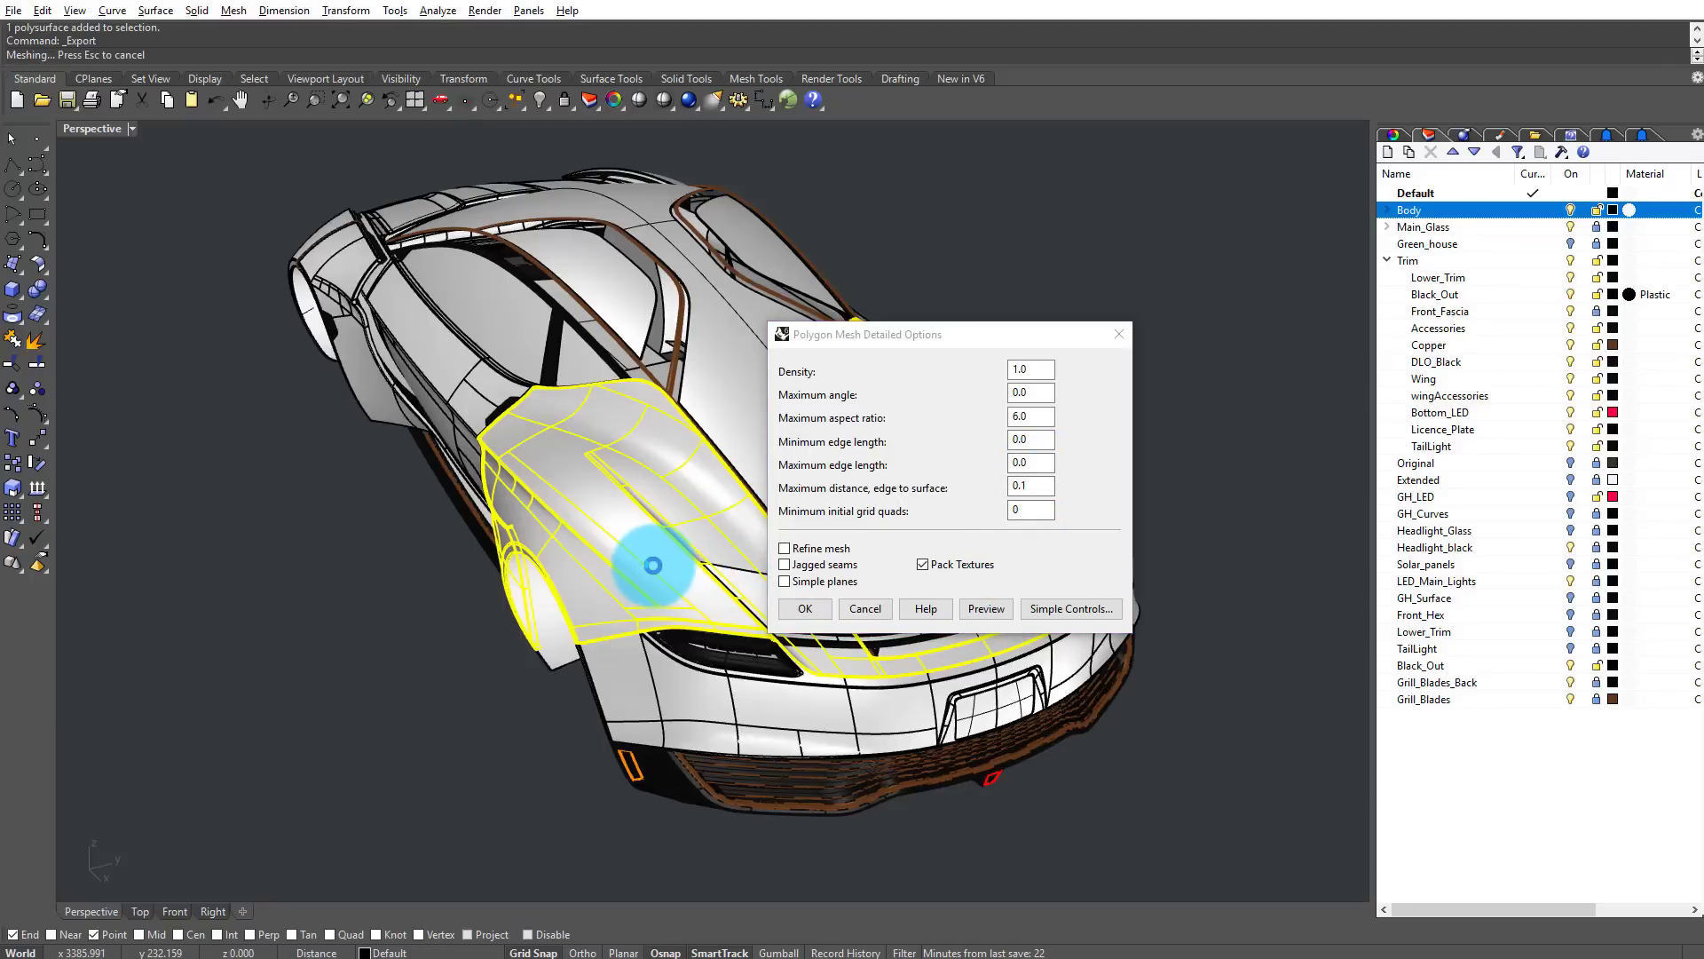
{"action": "scroll", "coordinate": [628, 559], "scroll_direction": "up", "scroll_amount": 8}
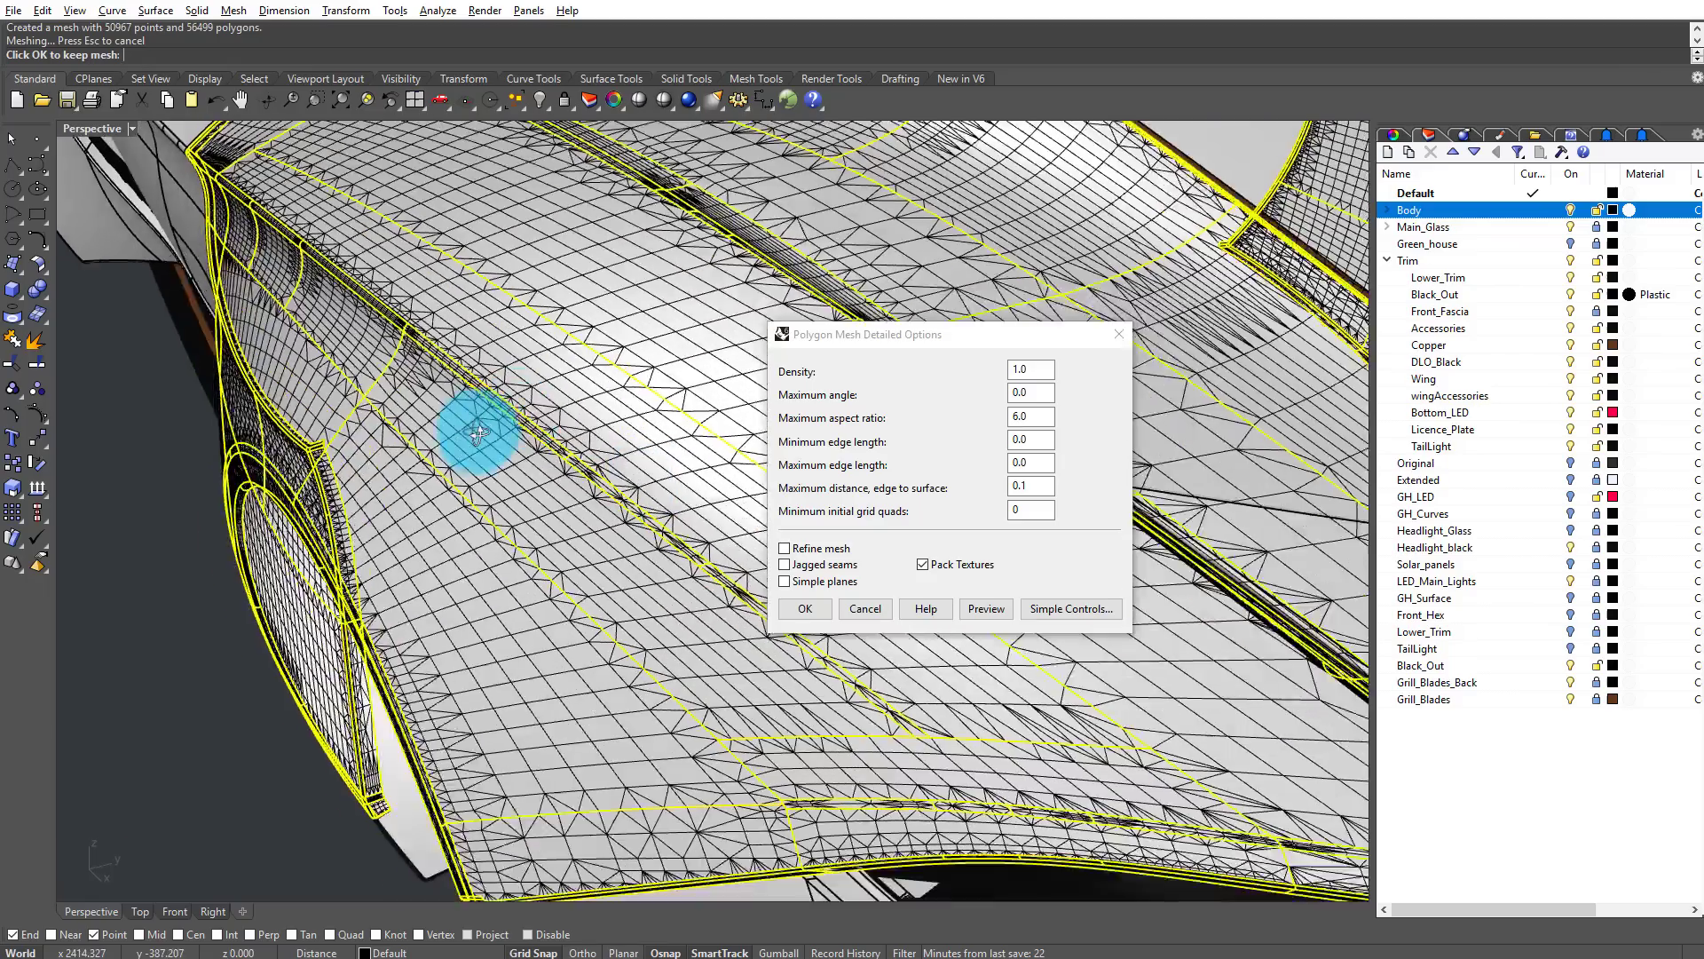
{"action": "scroll", "coordinate": [478, 434], "scroll_direction": "down", "scroll_amount": 5}
{"action": "right_click_drag", "start_coordinate": [476, 446], "coordinate": [610, 337]}
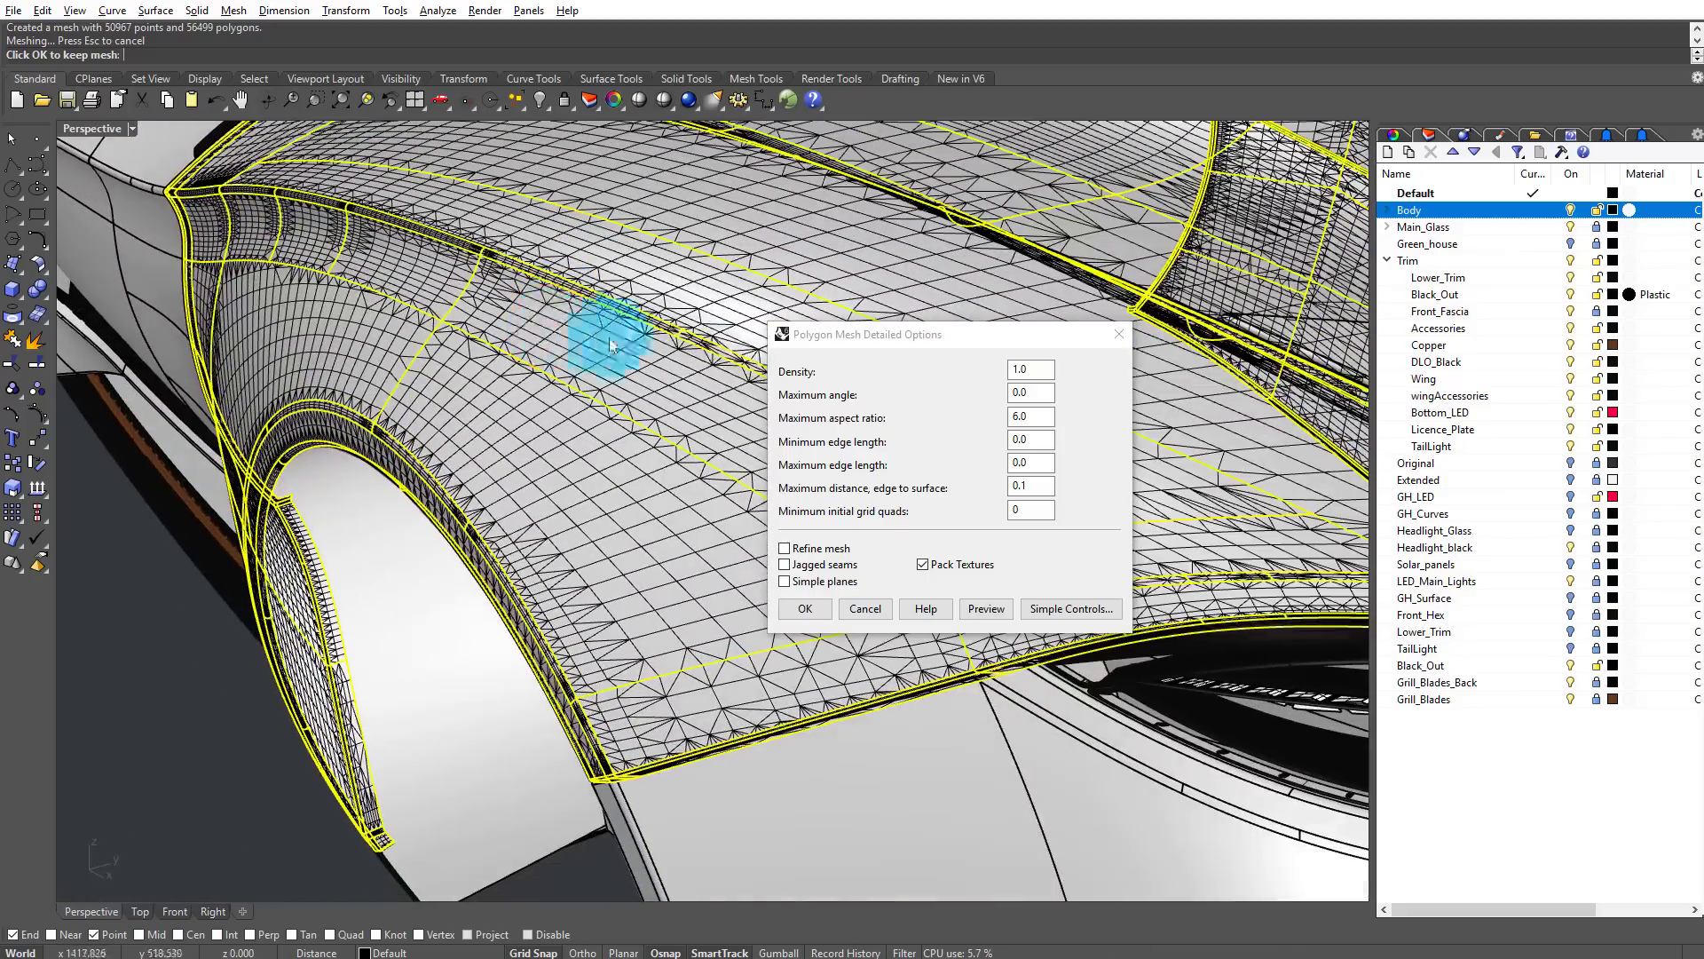
Step: Set the mesh's maximum distance, edge to surface, to 0.001 and preview the resulting density
{"action": "left_click", "coordinate": [1037, 486]}
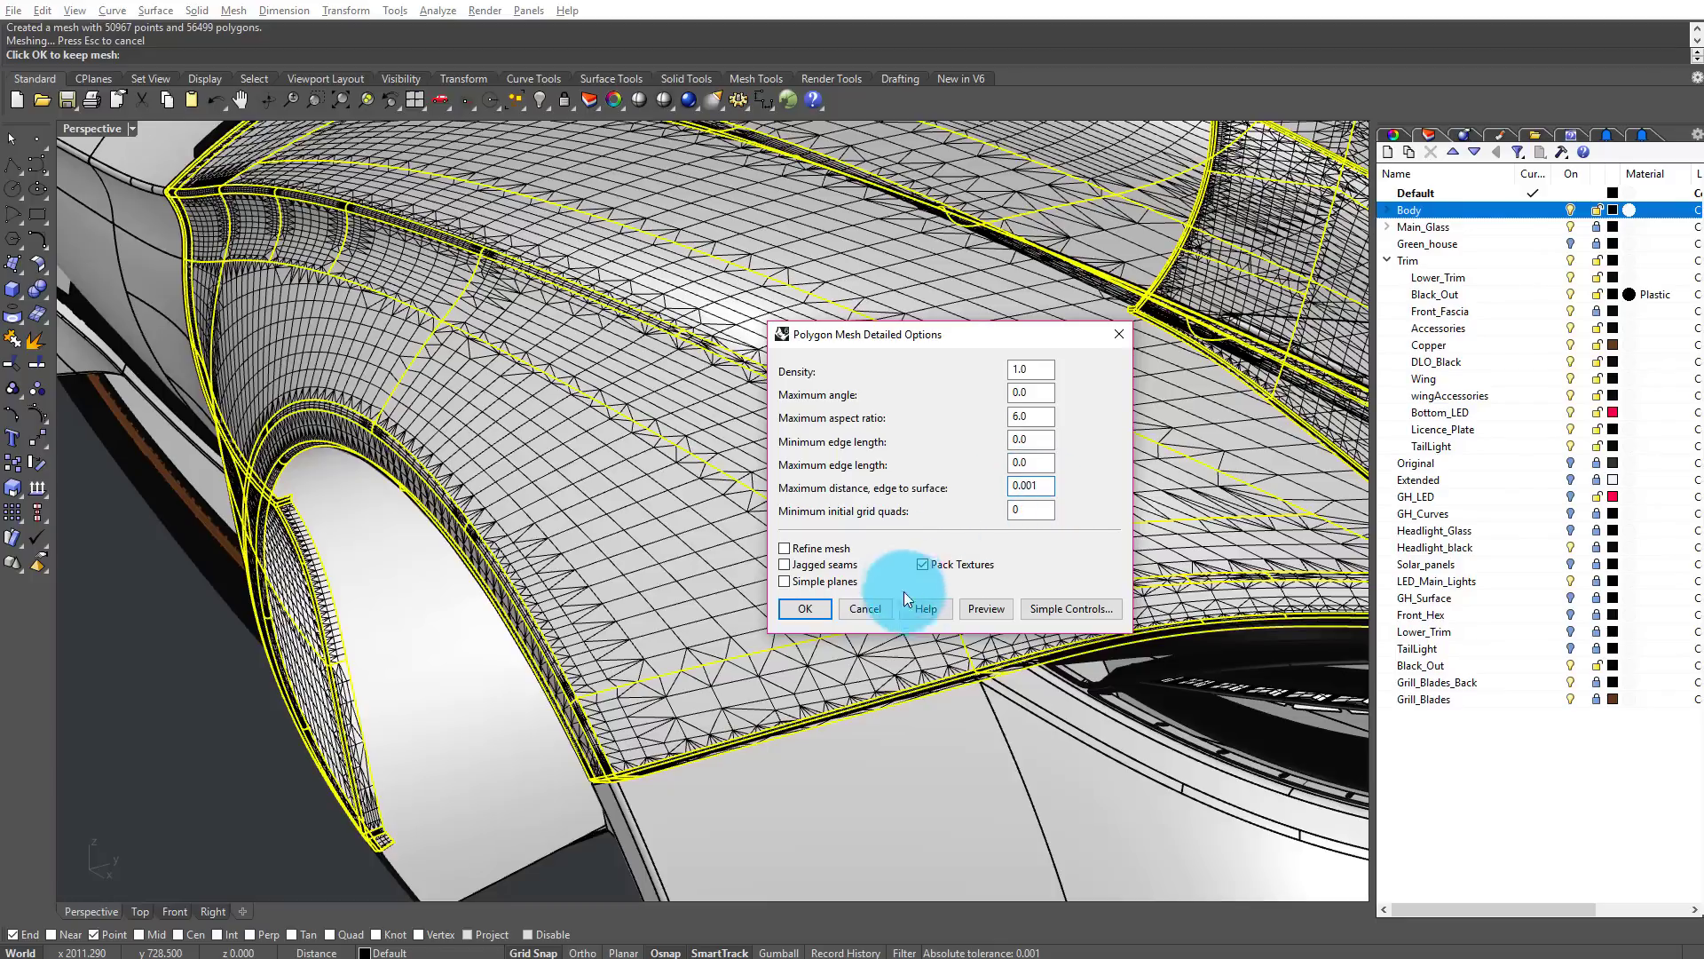
{"action": "left_click", "coordinate": [987, 608]}
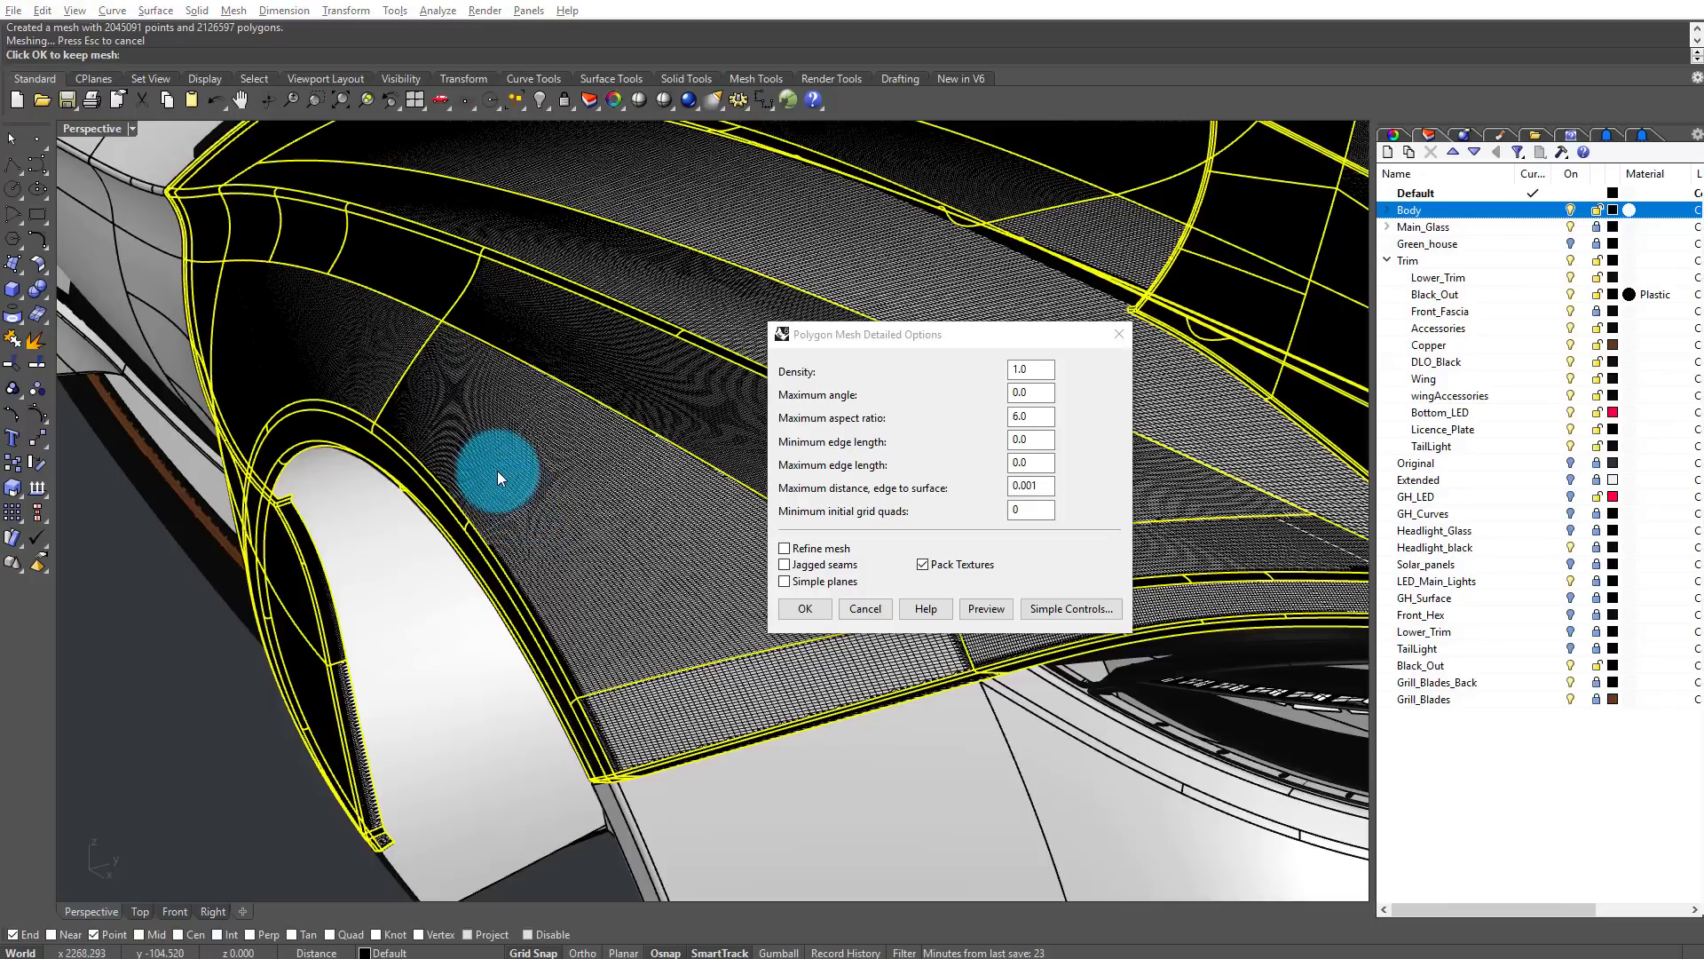
{"action": "right_click_drag", "start_coordinate": [501, 471], "coordinate": [715, 458]}
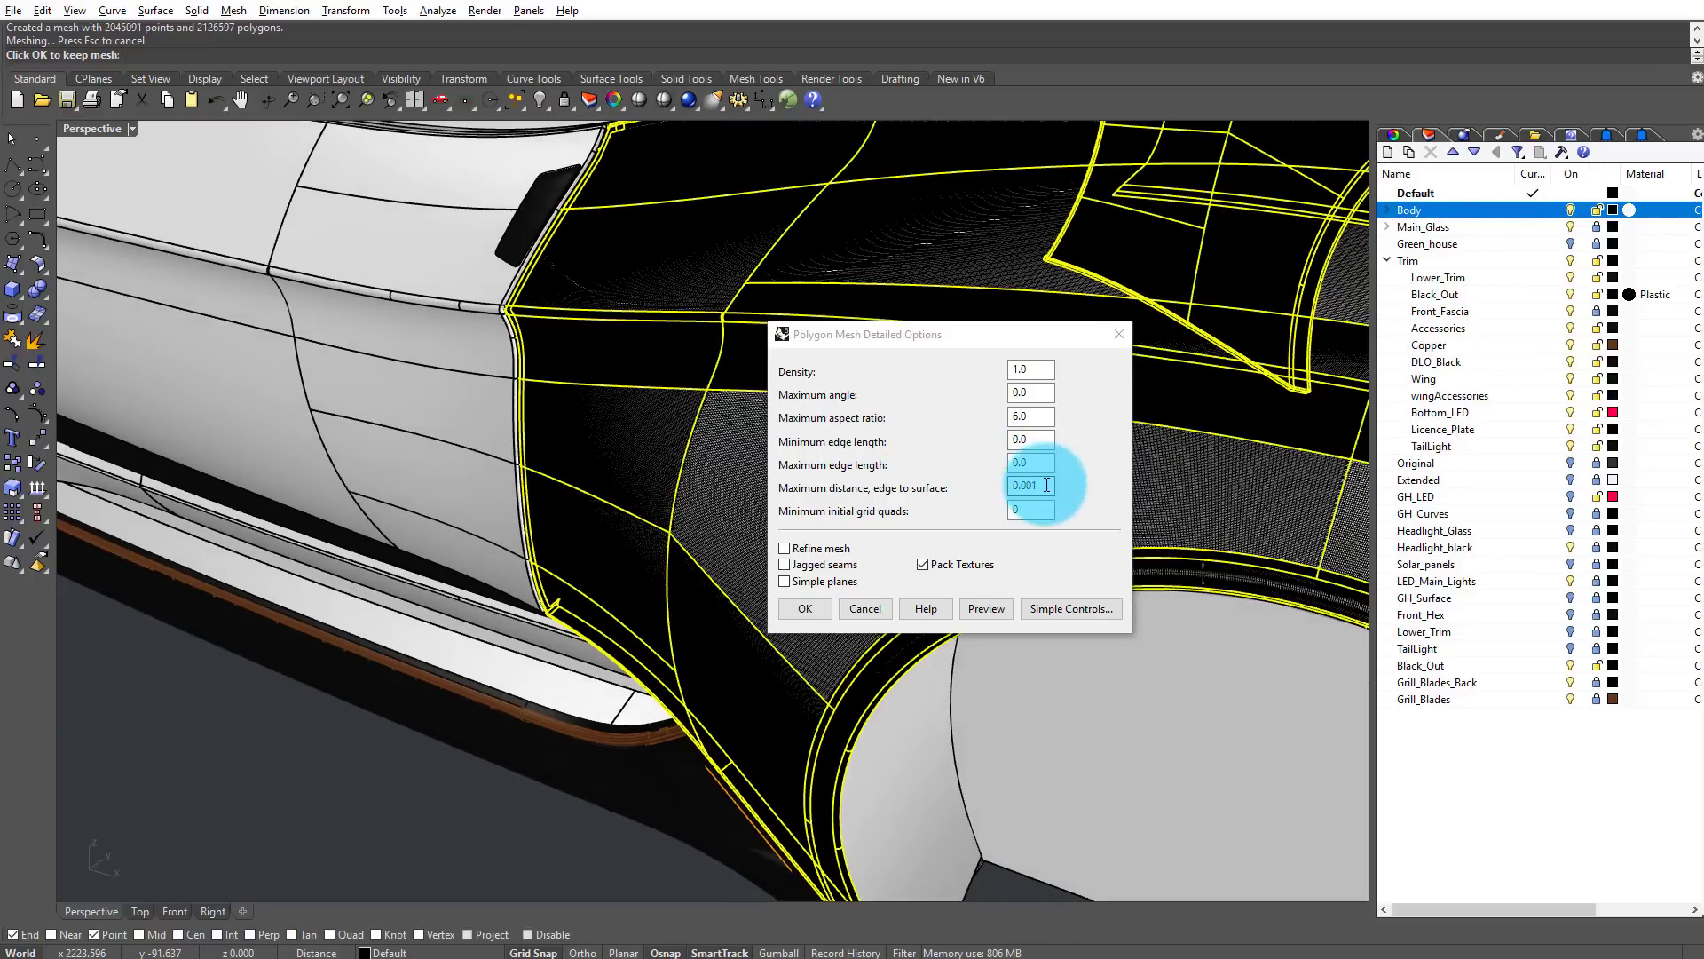
Step: Set the mesh's maximum distance, edge to surface, to .01 and preview it around the wheel arch
{"action": "left_click_drag", "start_coordinate": [1048, 484], "coordinate": [978, 487]}
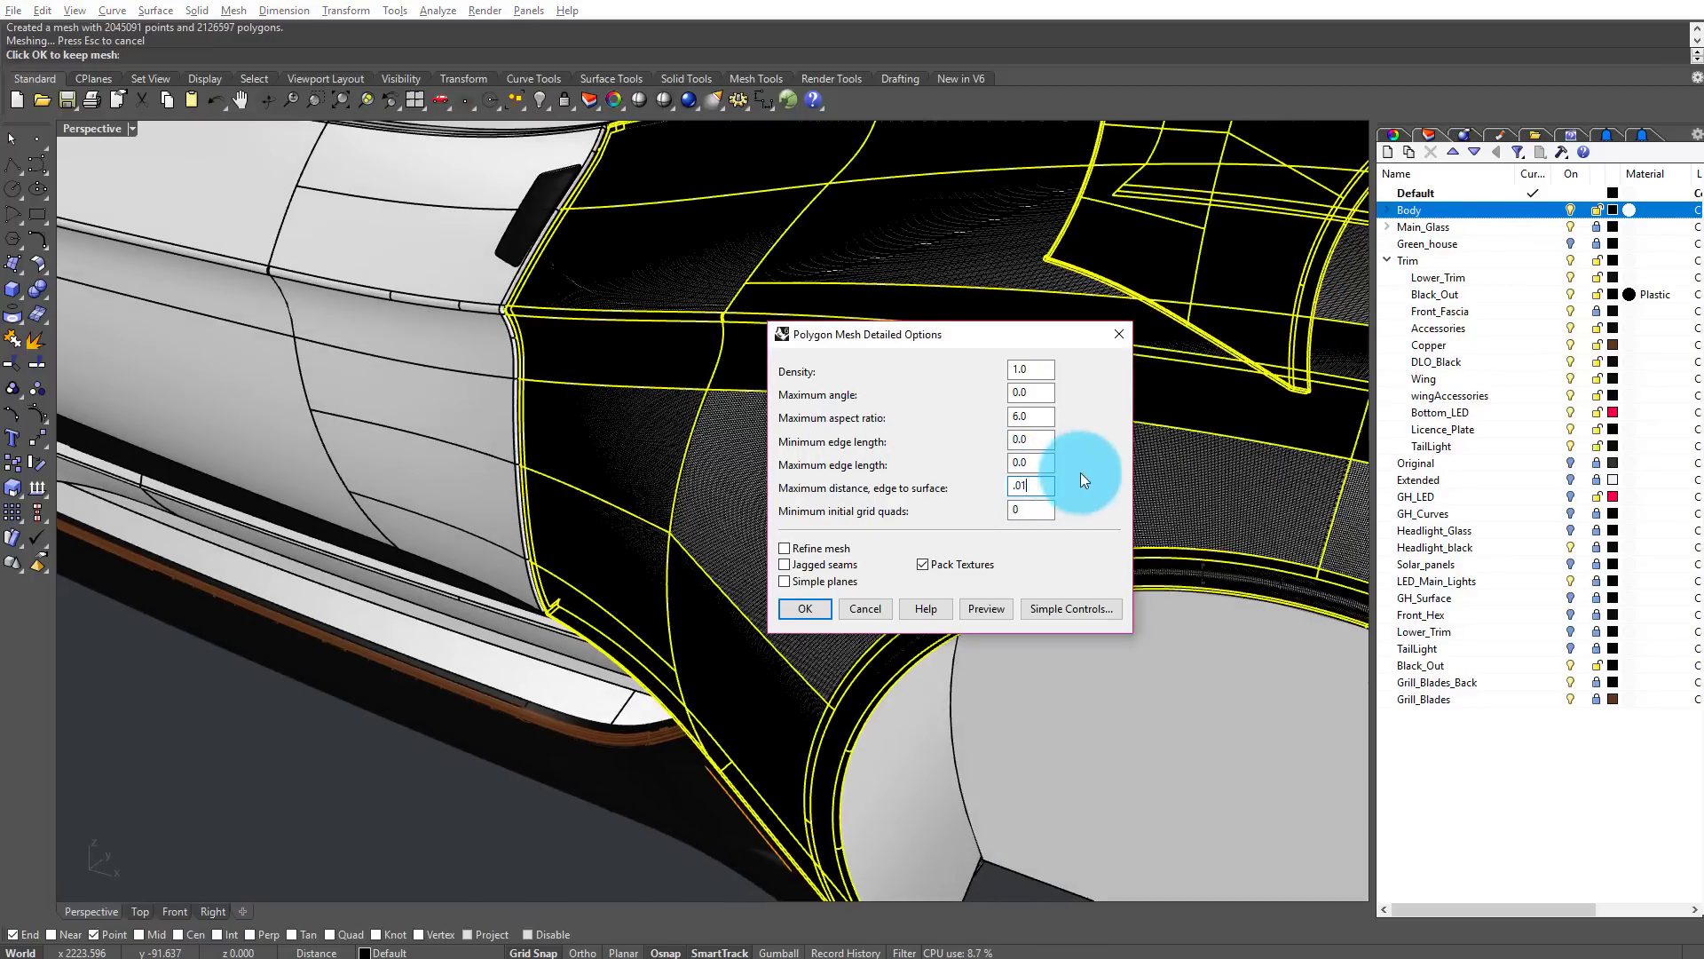
{"action": "left_click", "coordinate": [987, 609]}
{"action": "left_click", "coordinate": [676, 542]}
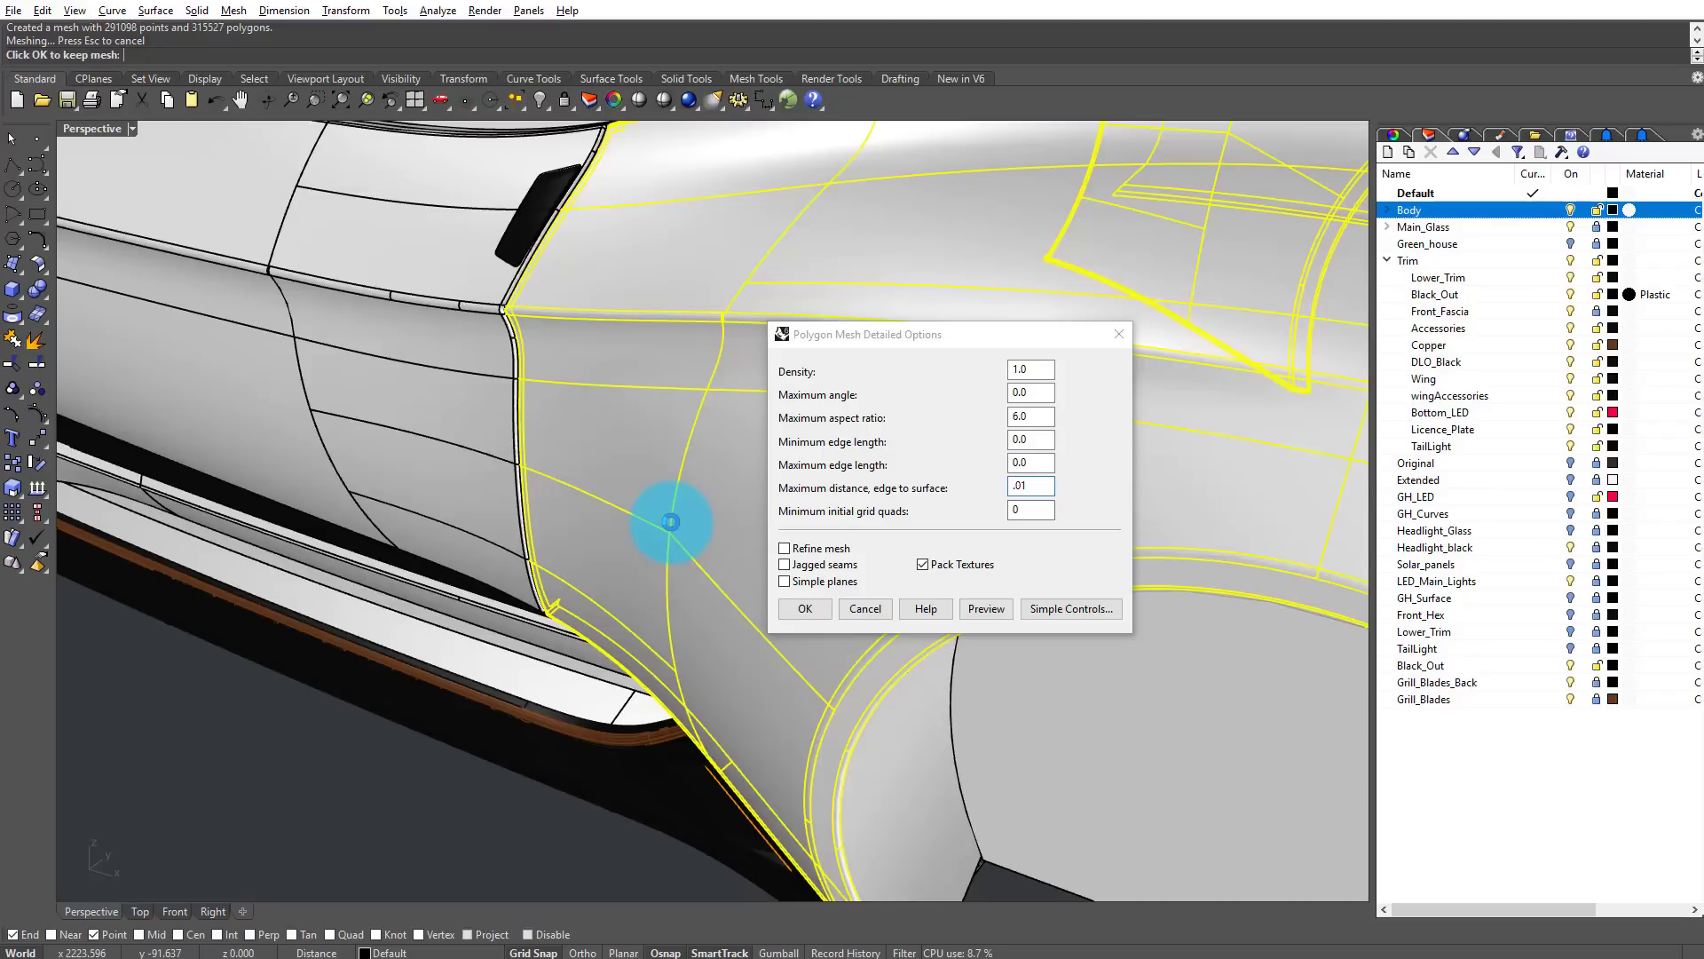
{"action": "right_click_drag", "start_coordinate": [651, 513], "coordinate": [618, 512]}
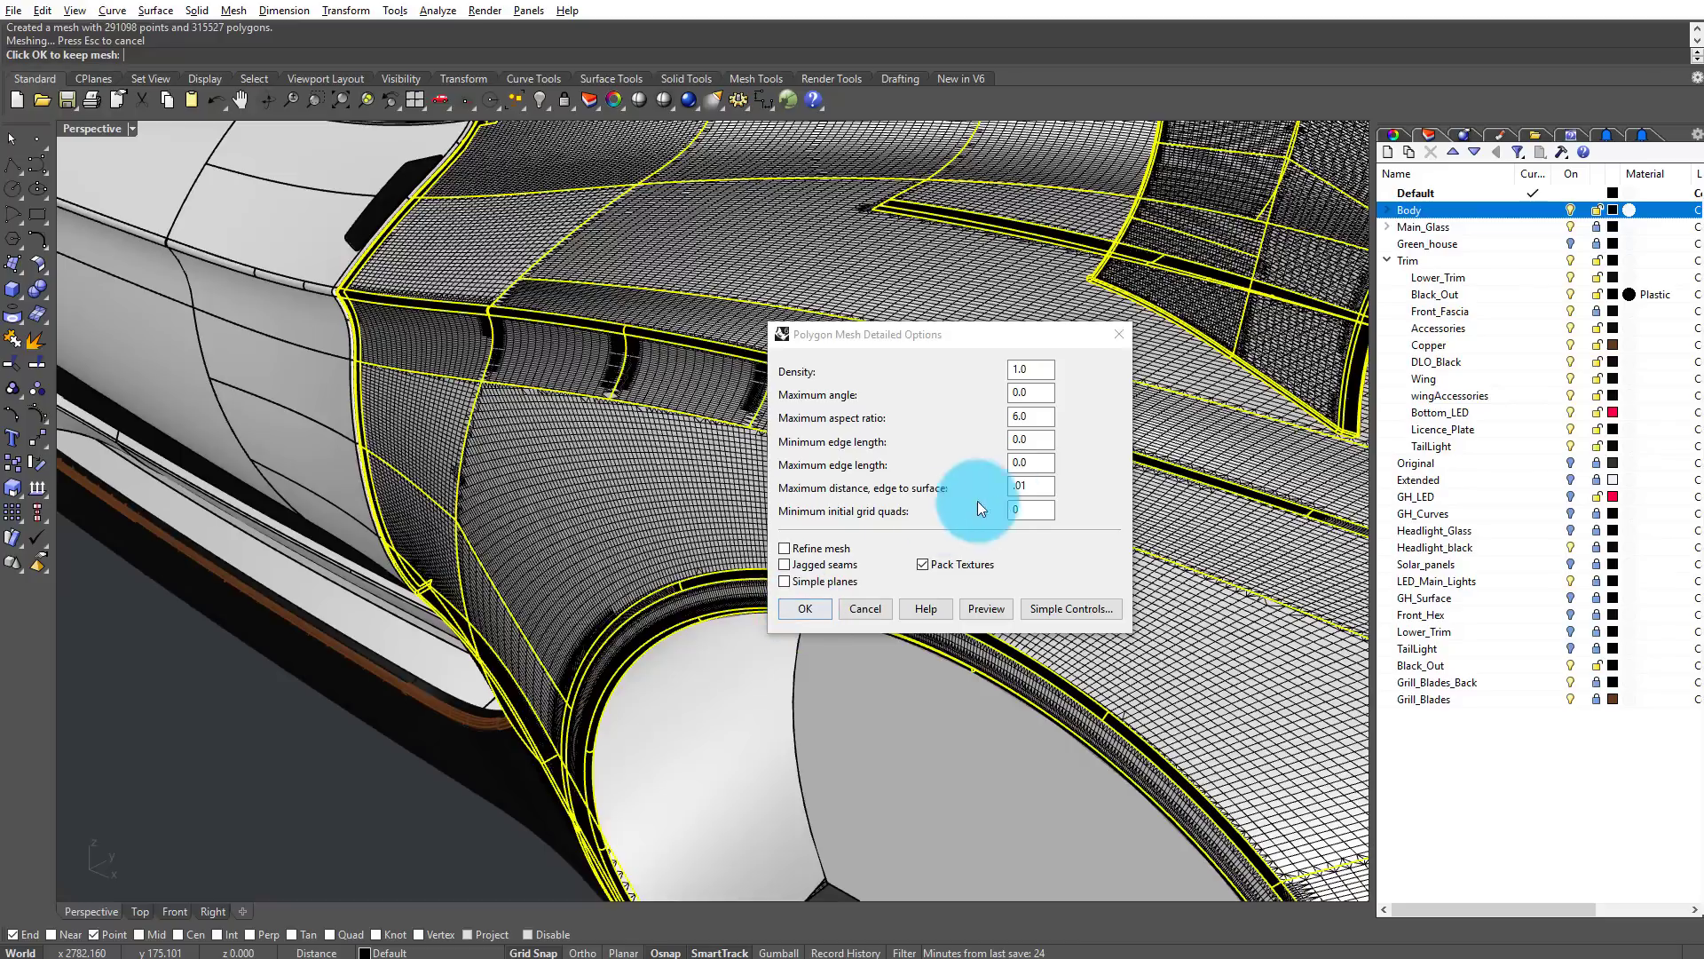
Step: Set the mesh's maximum distance, edge to surface, to .1, preview it, and accept the settings to complete the OBJ export
{"action": "left_click", "coordinate": [1038, 486]}
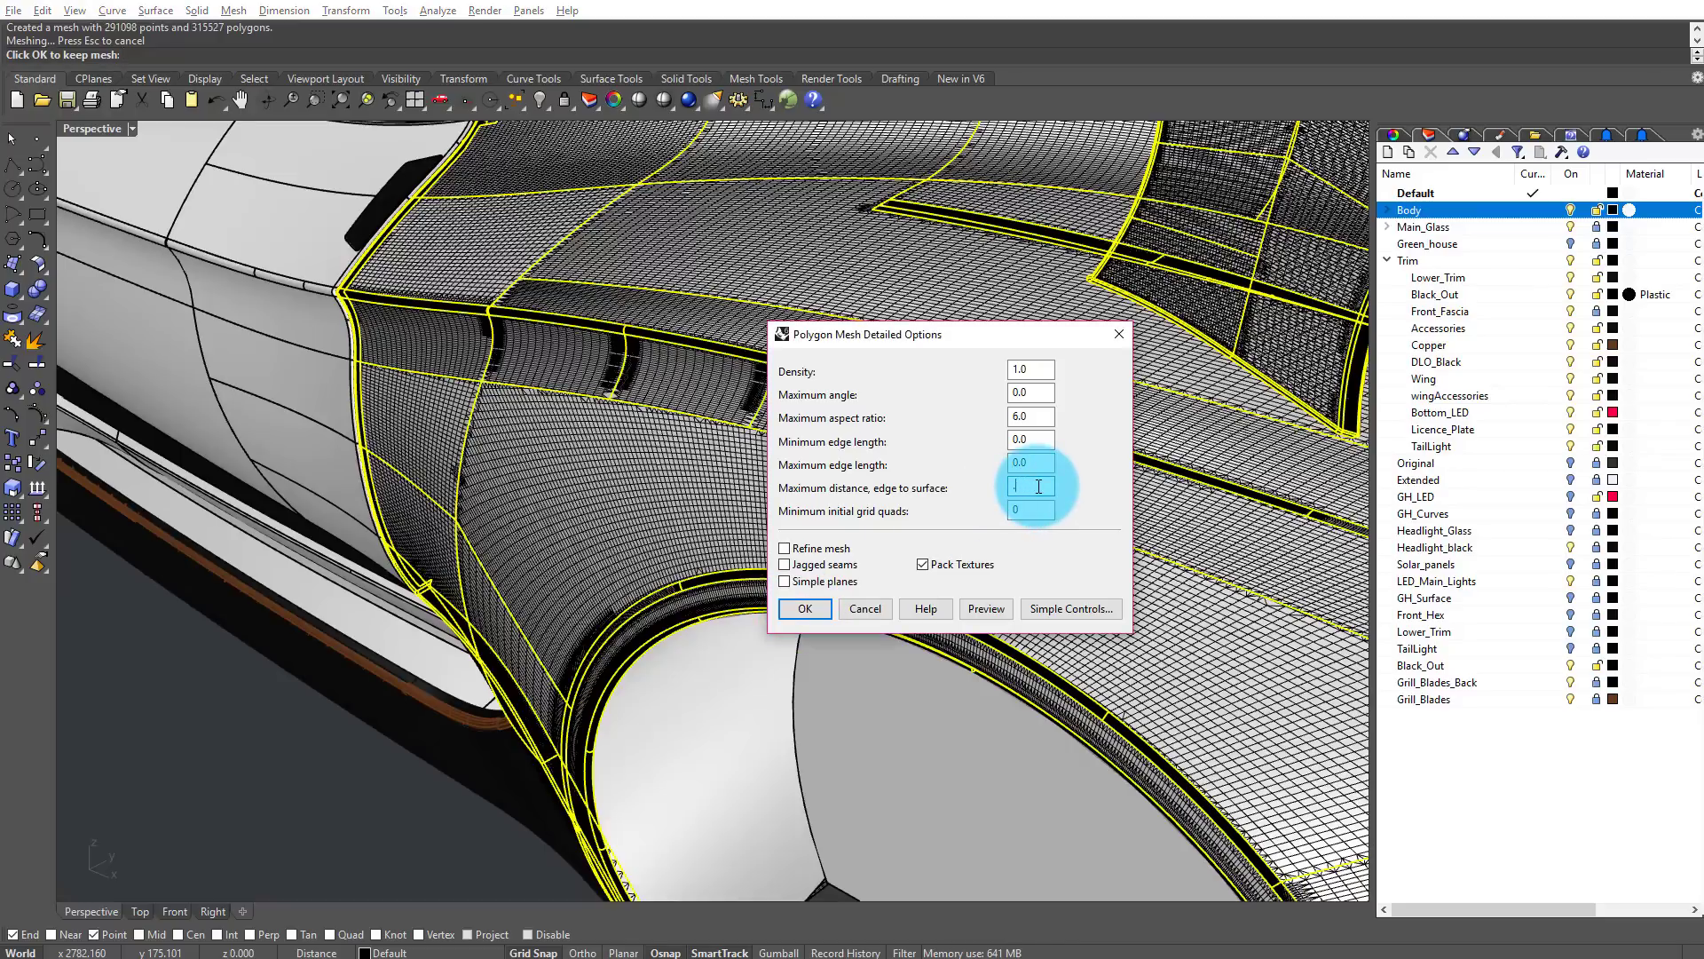
{"action": "left_click", "coordinate": [986, 609]}
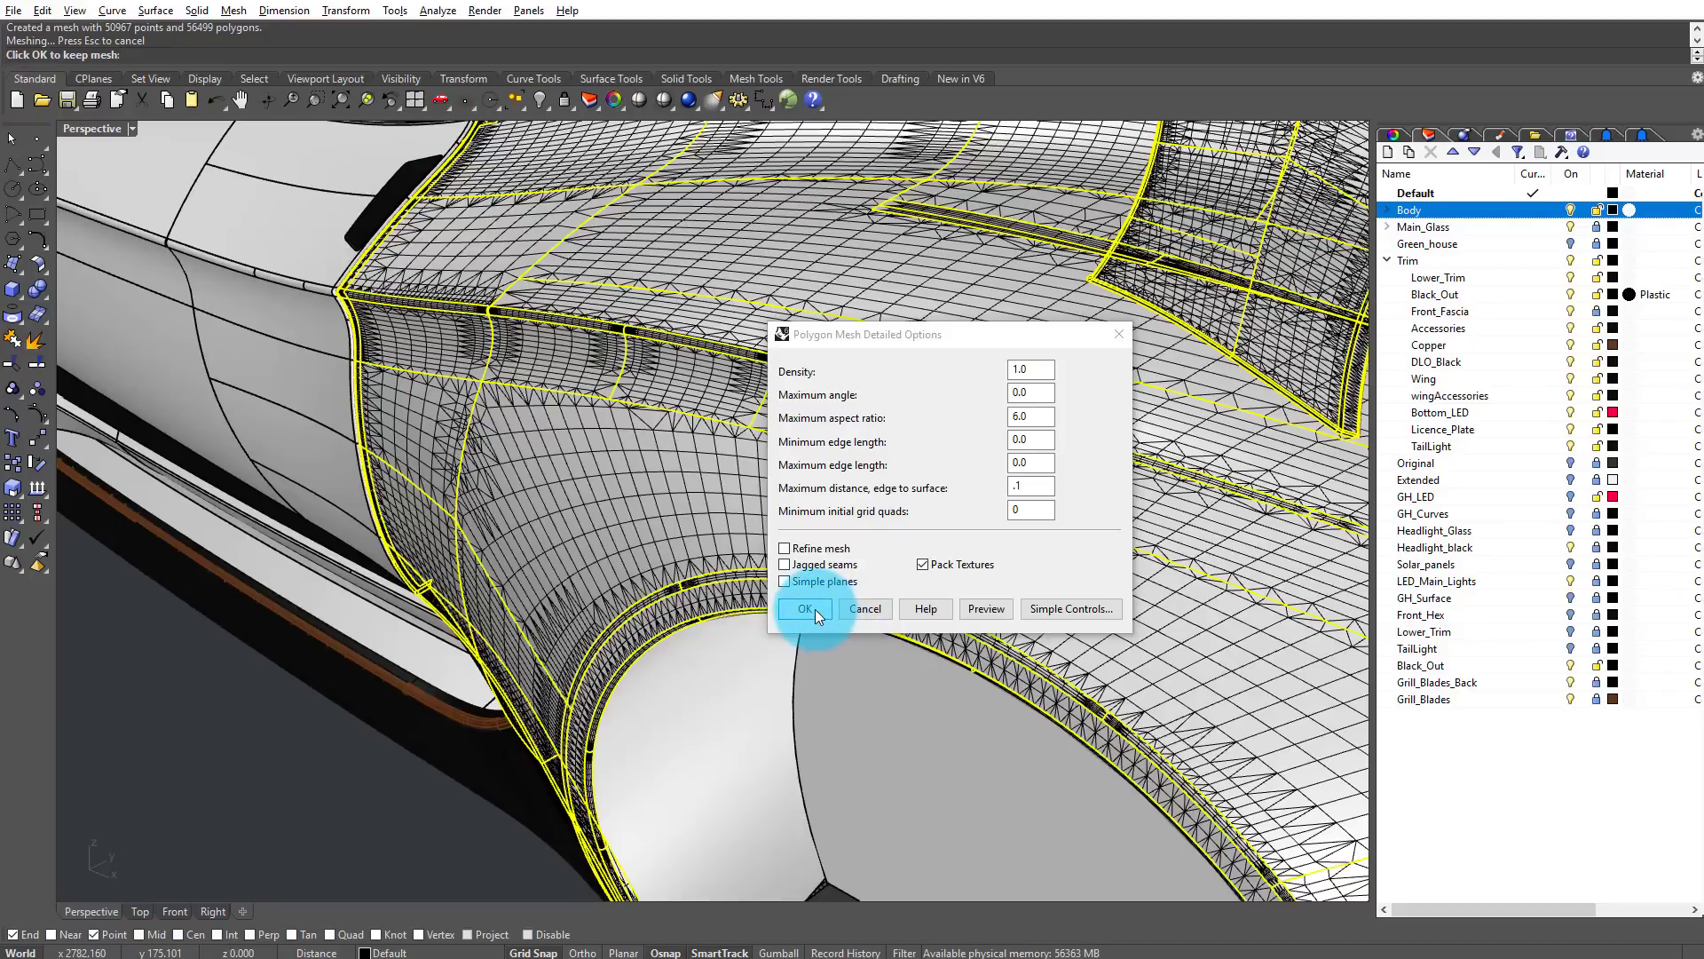
{"action": "left_click", "coordinate": [804, 609]}
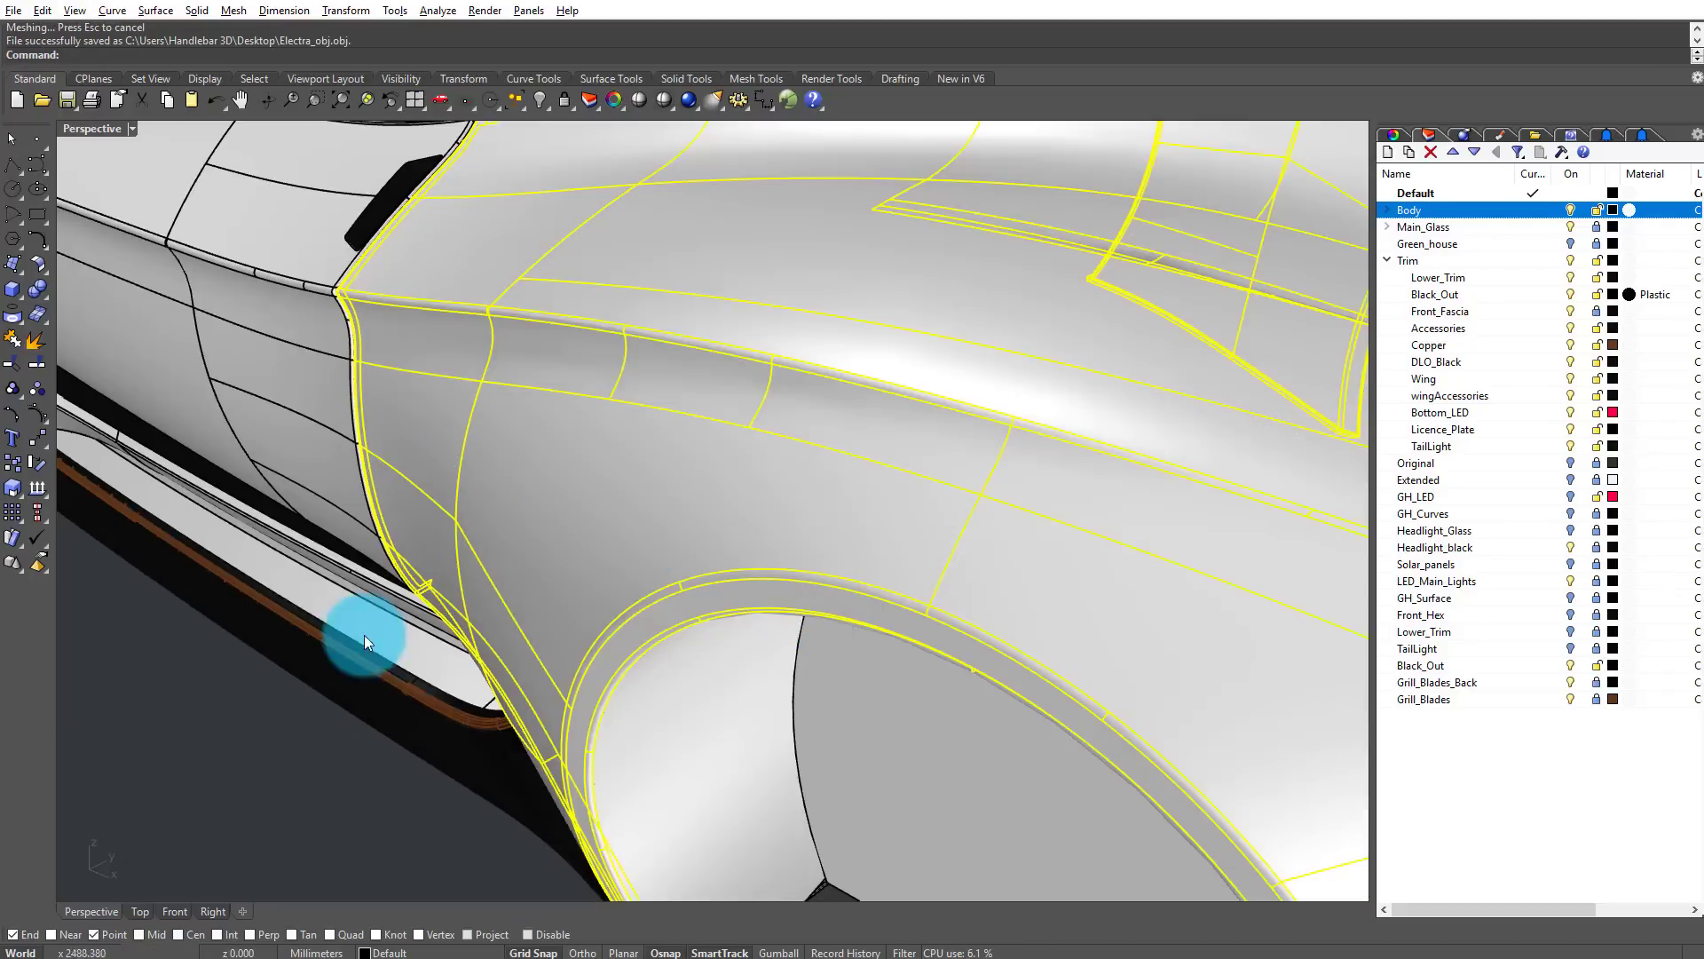
Step: Check the model units and tolerances in the document properties without changing them
{"action": "left_click", "coordinate": [42, 9]}
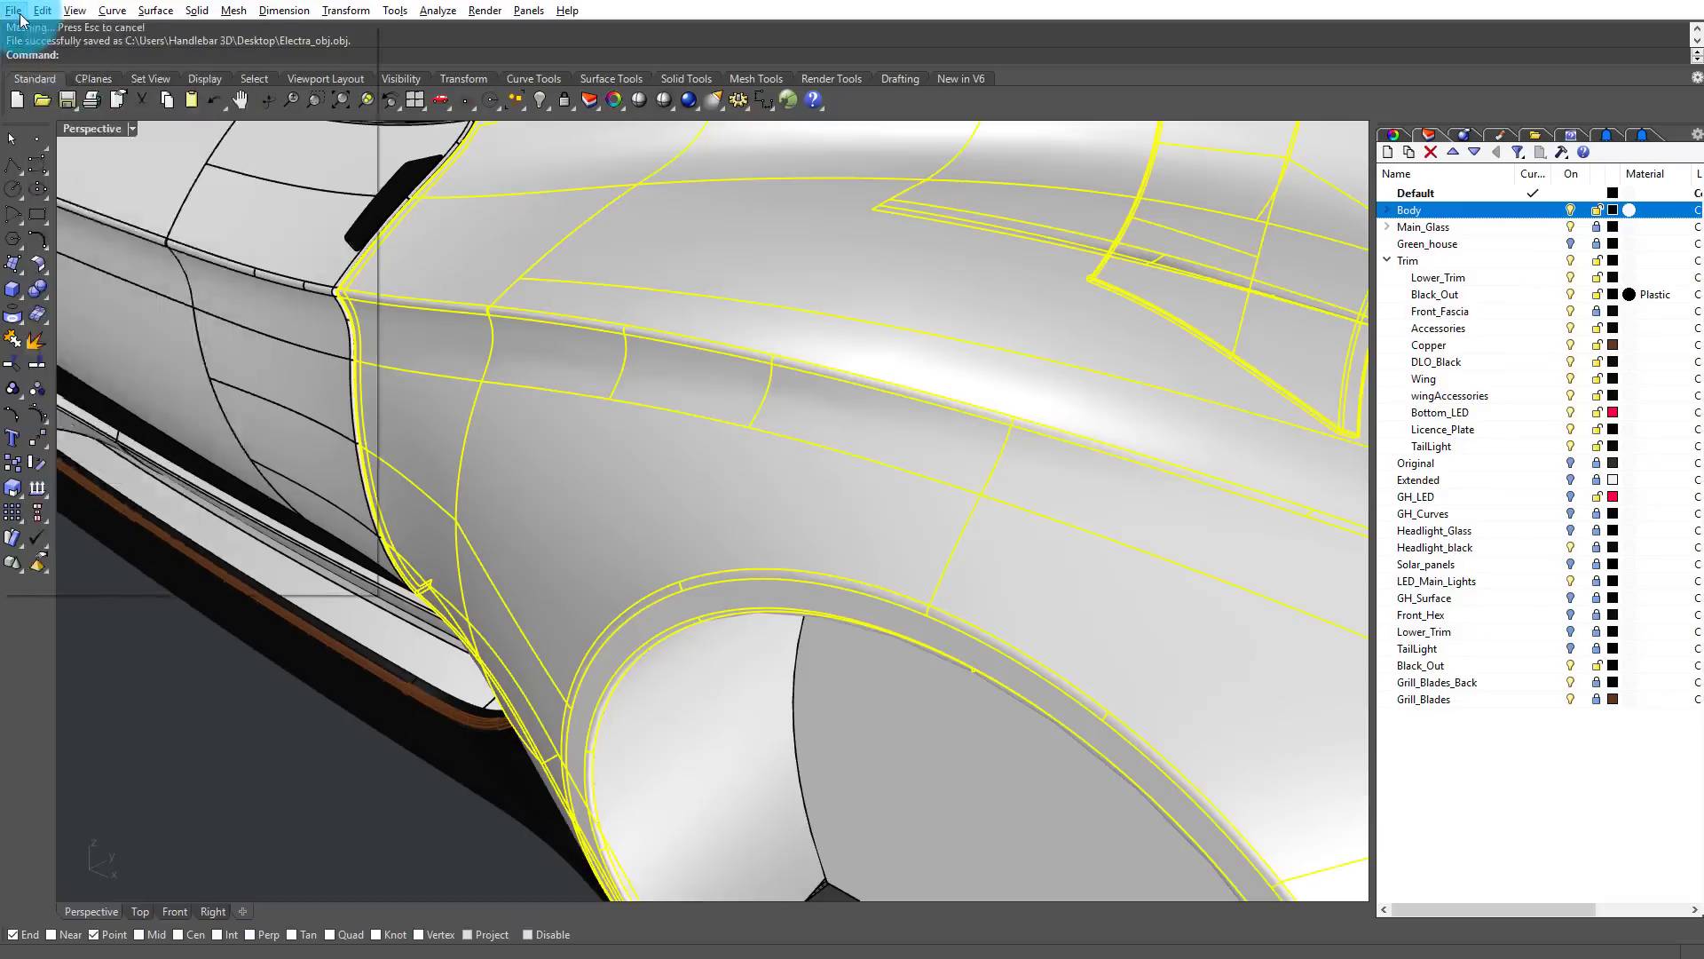
{"action": "left_click", "coordinate": [15, 10]}
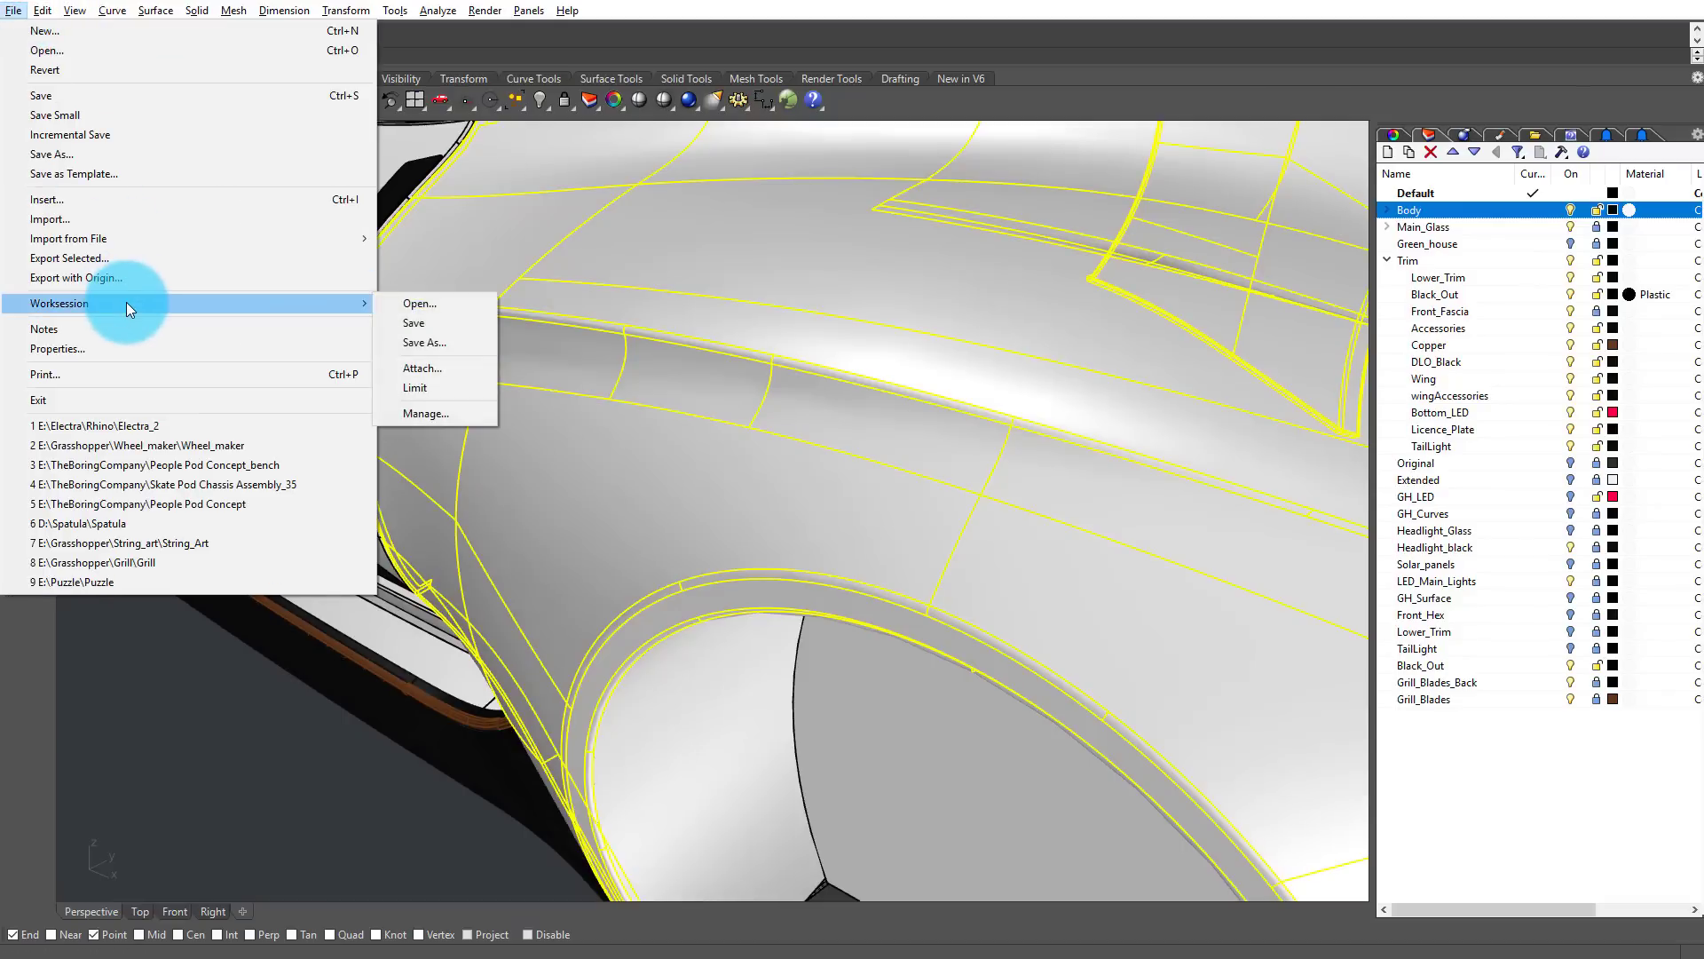
{"action": "left_click", "coordinate": [129, 348]}
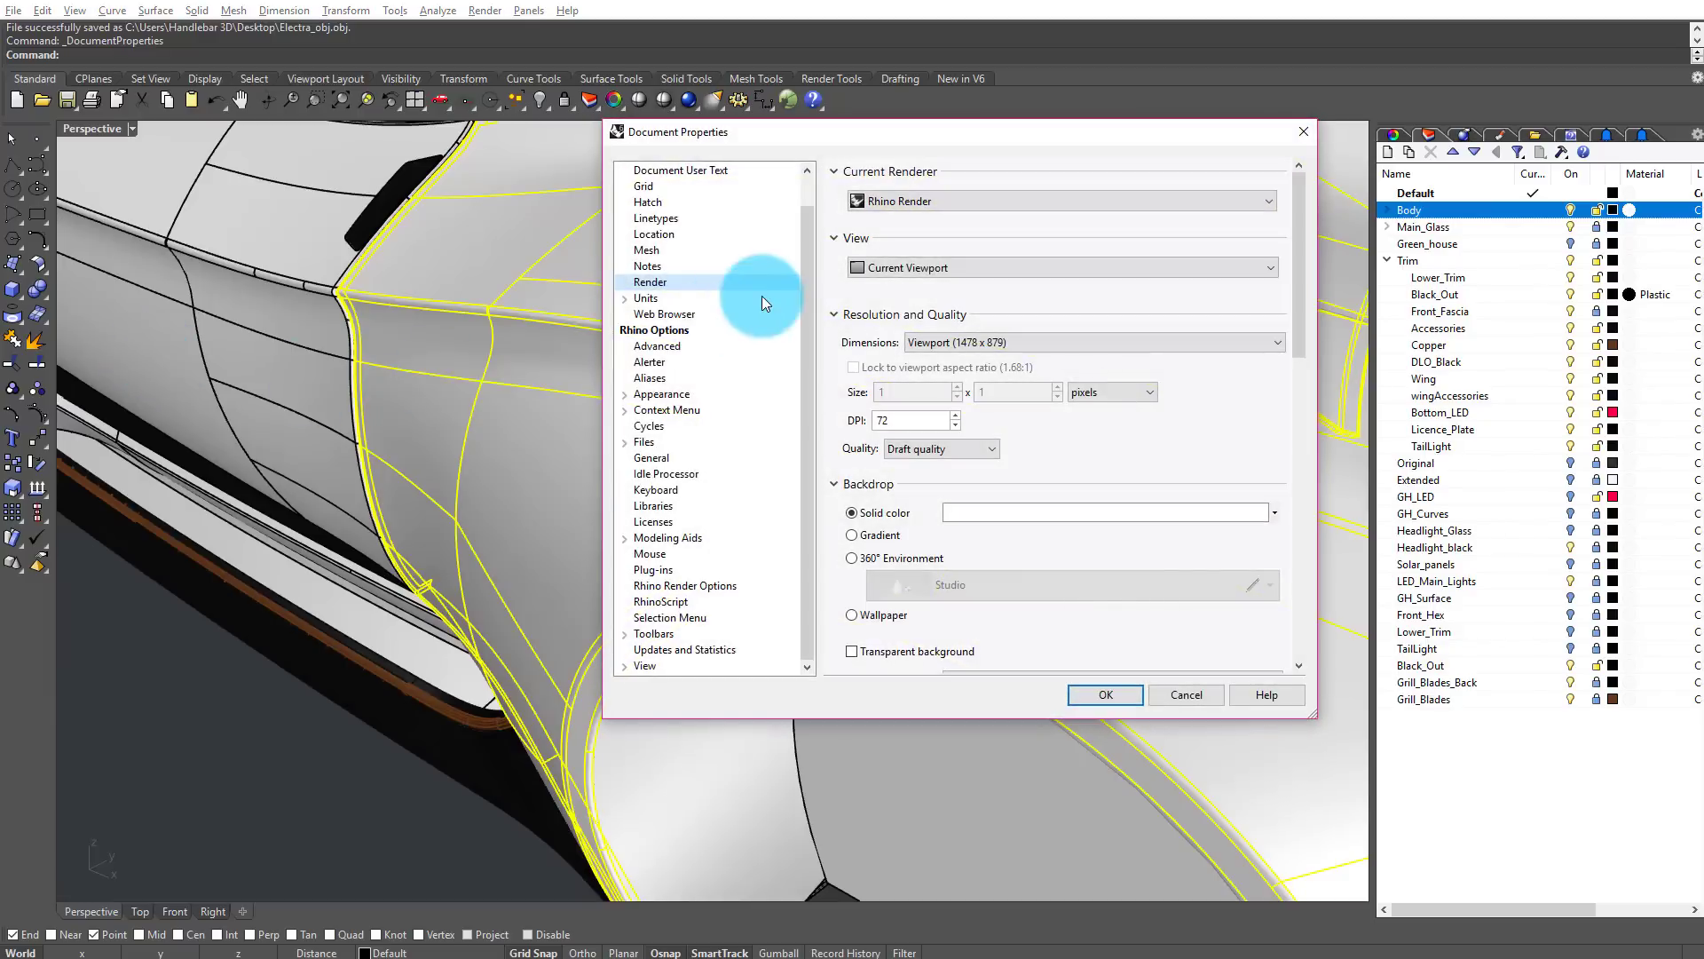
{"action": "left_click", "coordinate": [674, 297]}
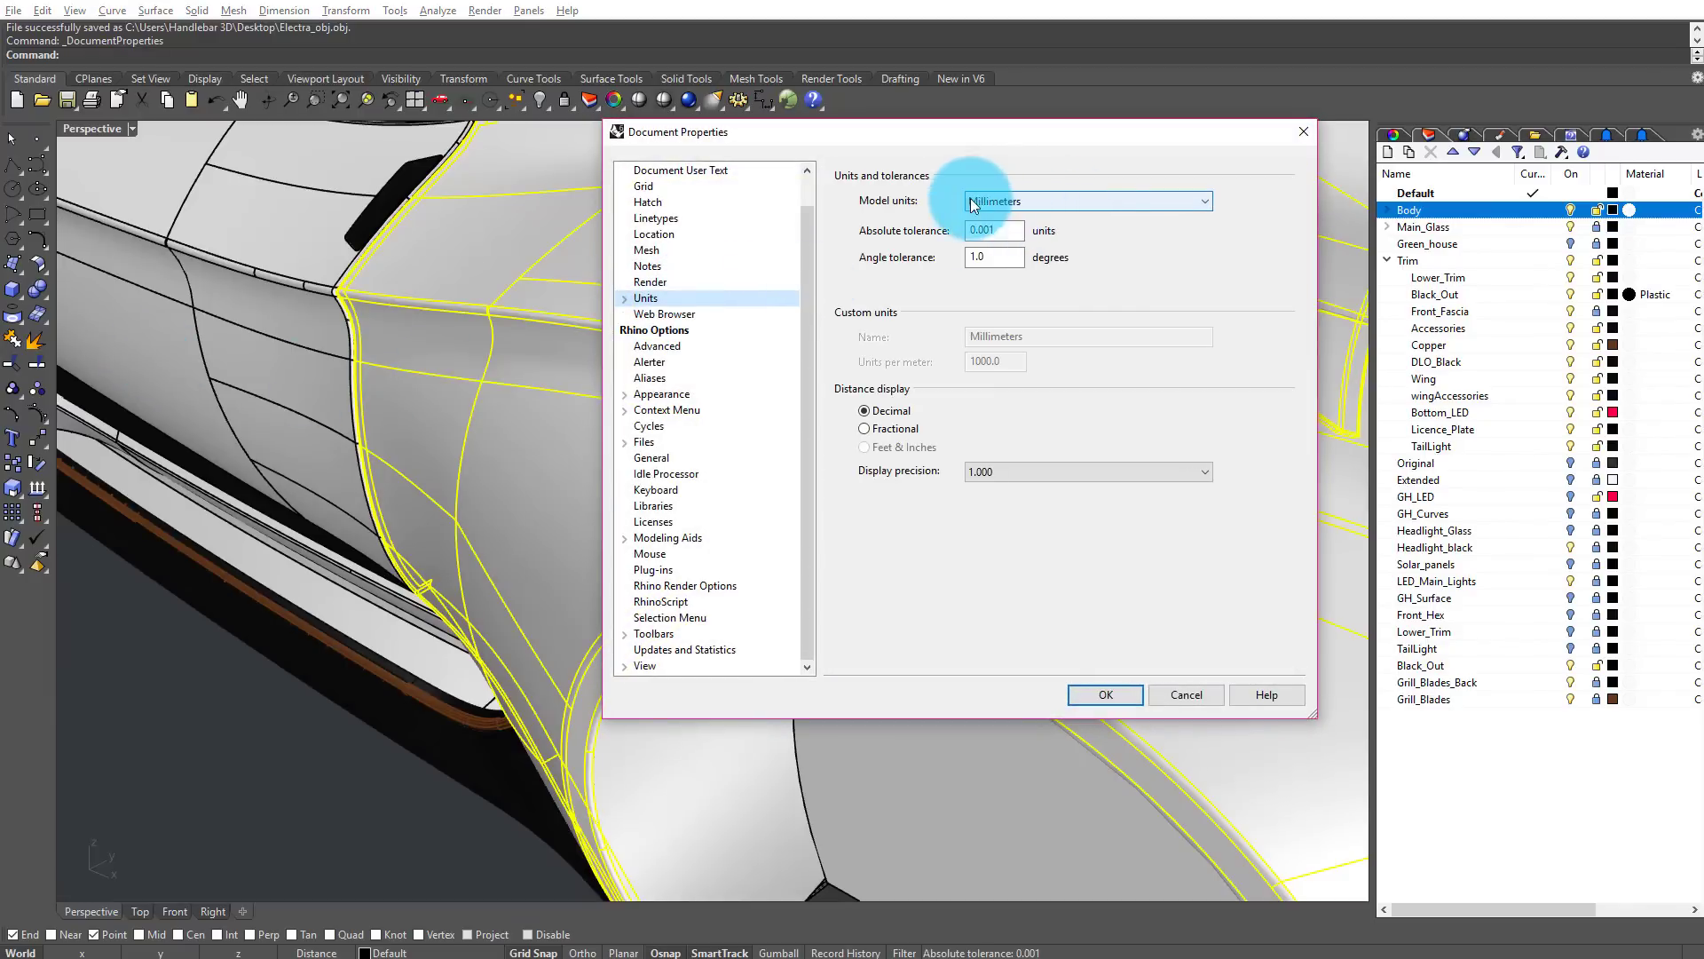
{"action": "left_click", "coordinate": [1185, 693]}
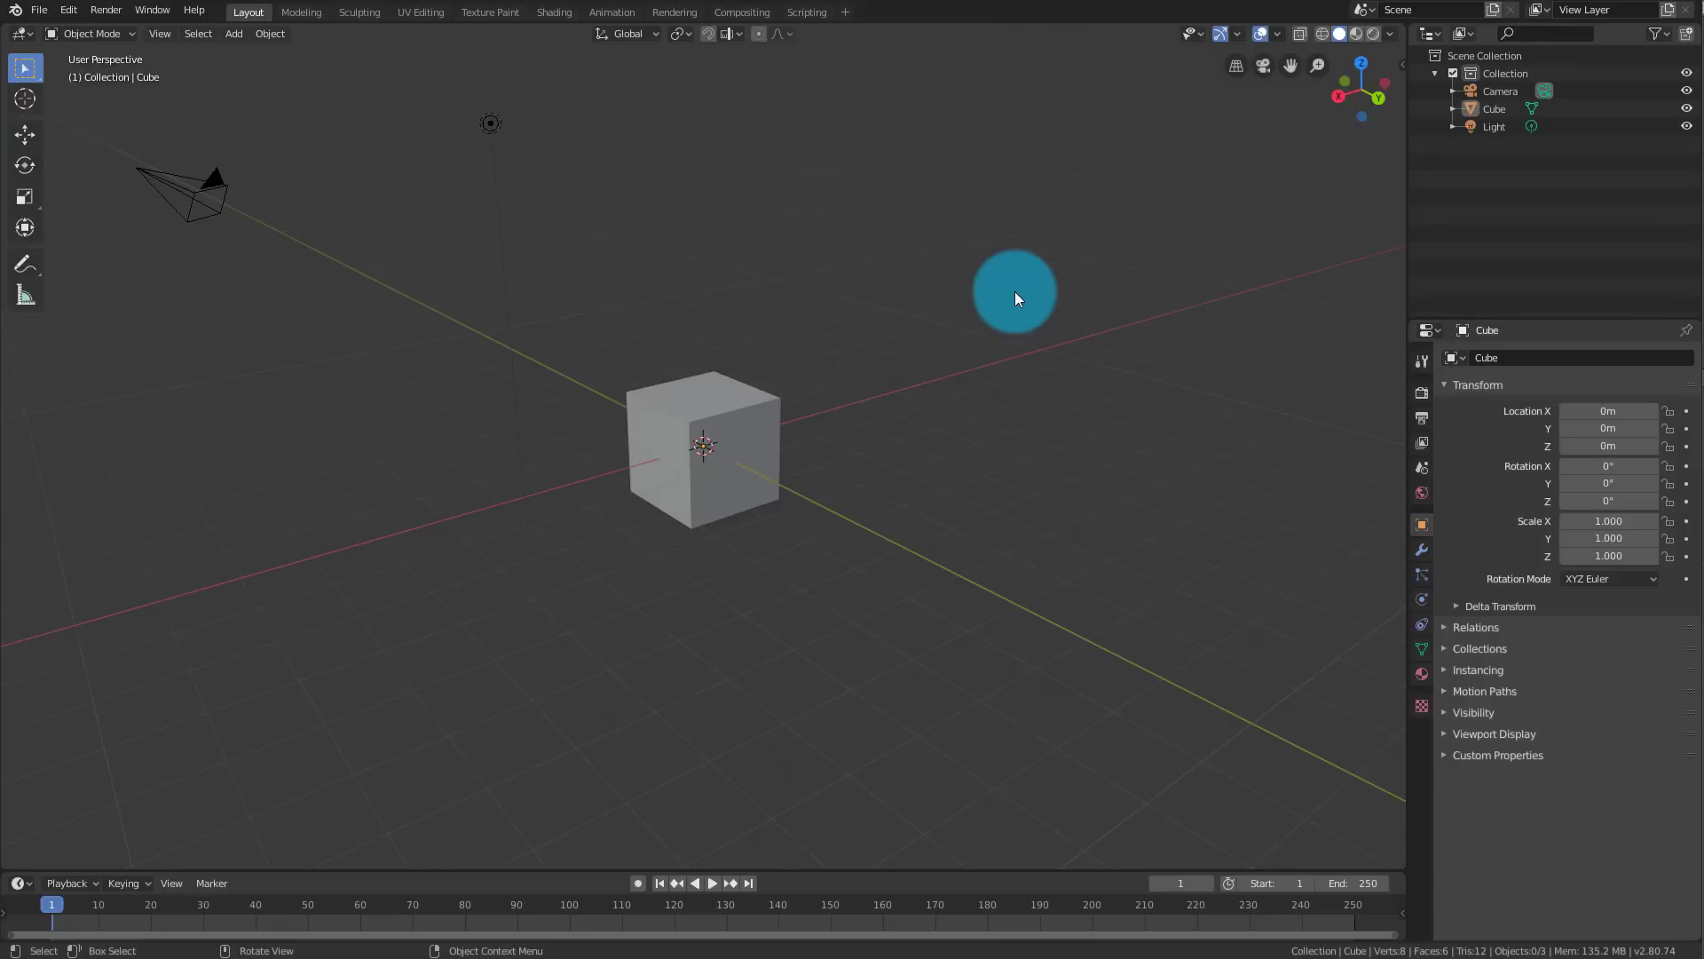
Step: In Blender, delete the default object and import Electra_fbx.fbx from the Desktop
{"action": "middle_click_drag", "start_coordinate": [1017, 297], "coordinate": [648, 361]}
{"action": "key", "text": "Delete"}
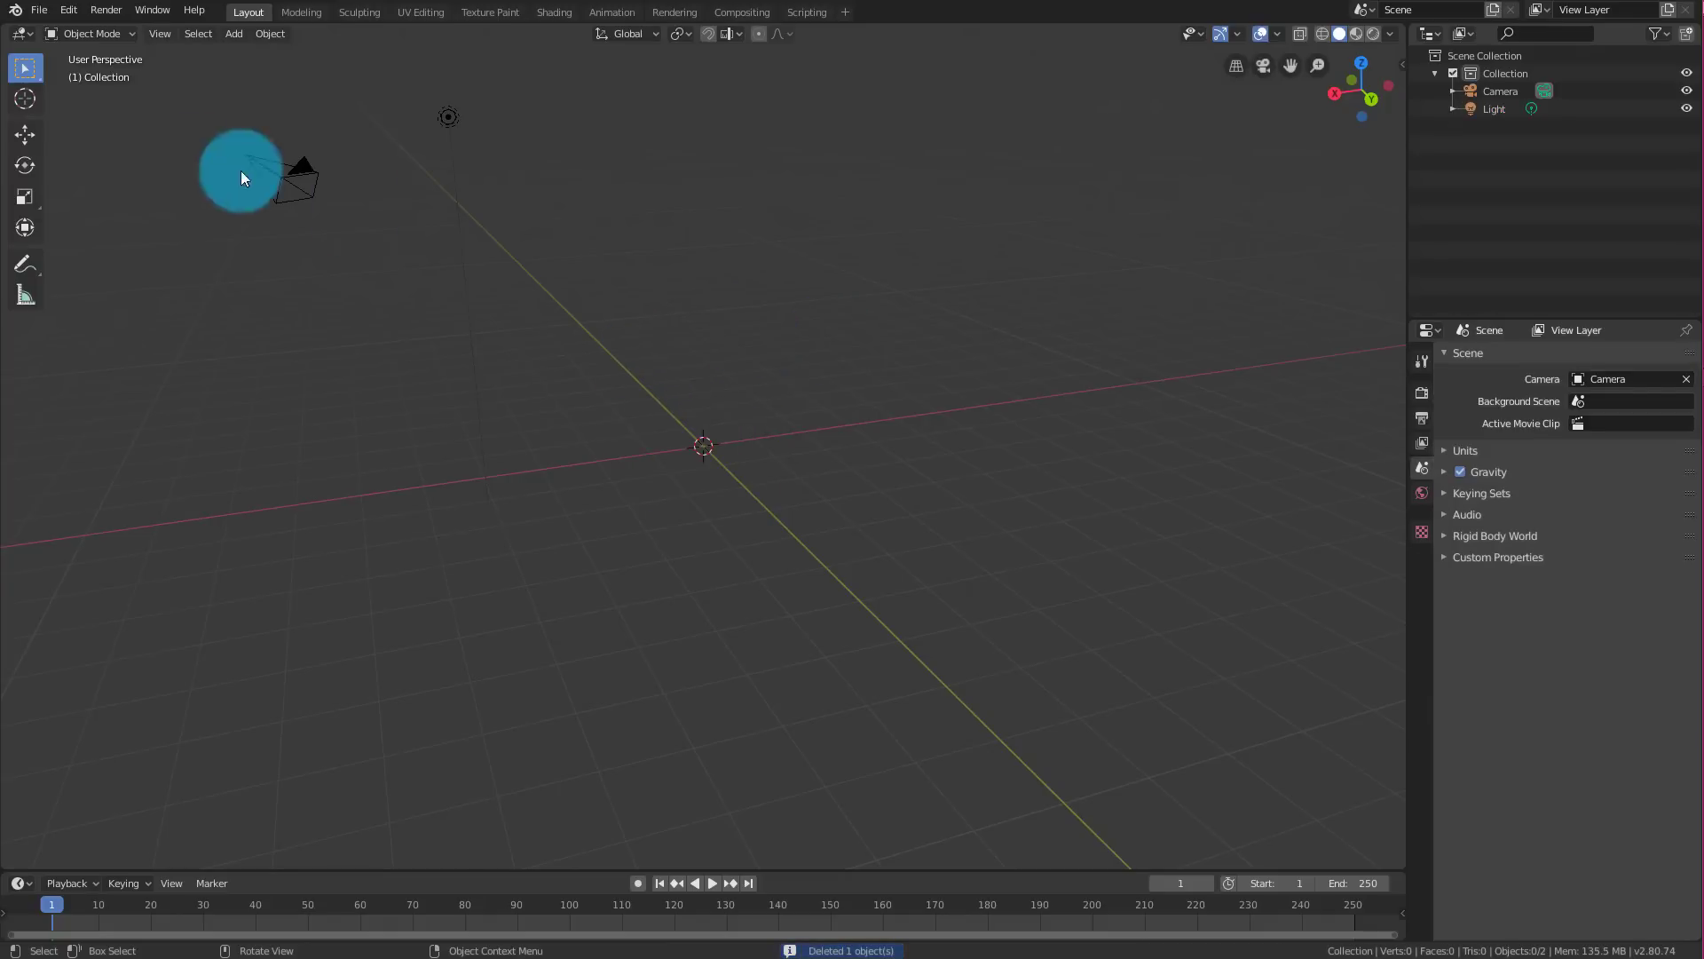
{"action": "left_click", "coordinate": [39, 10]}
{"action": "mouse_move", "coordinate": [110, 250]}
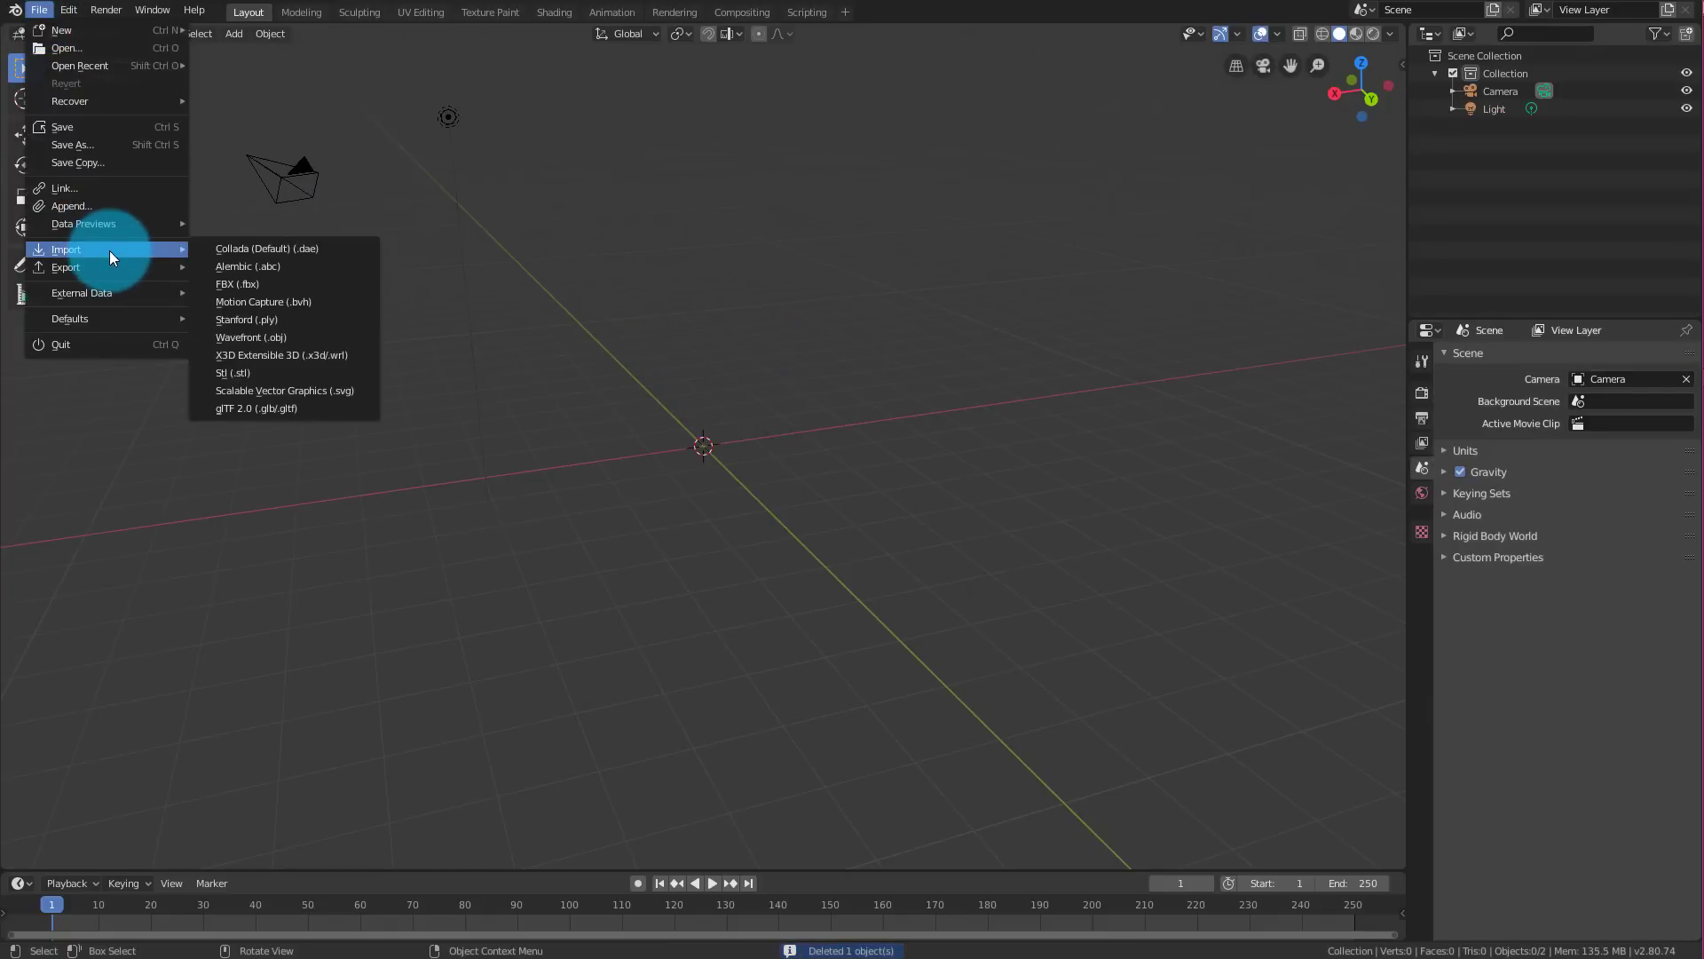
{"action": "left_click", "coordinate": [332, 285]}
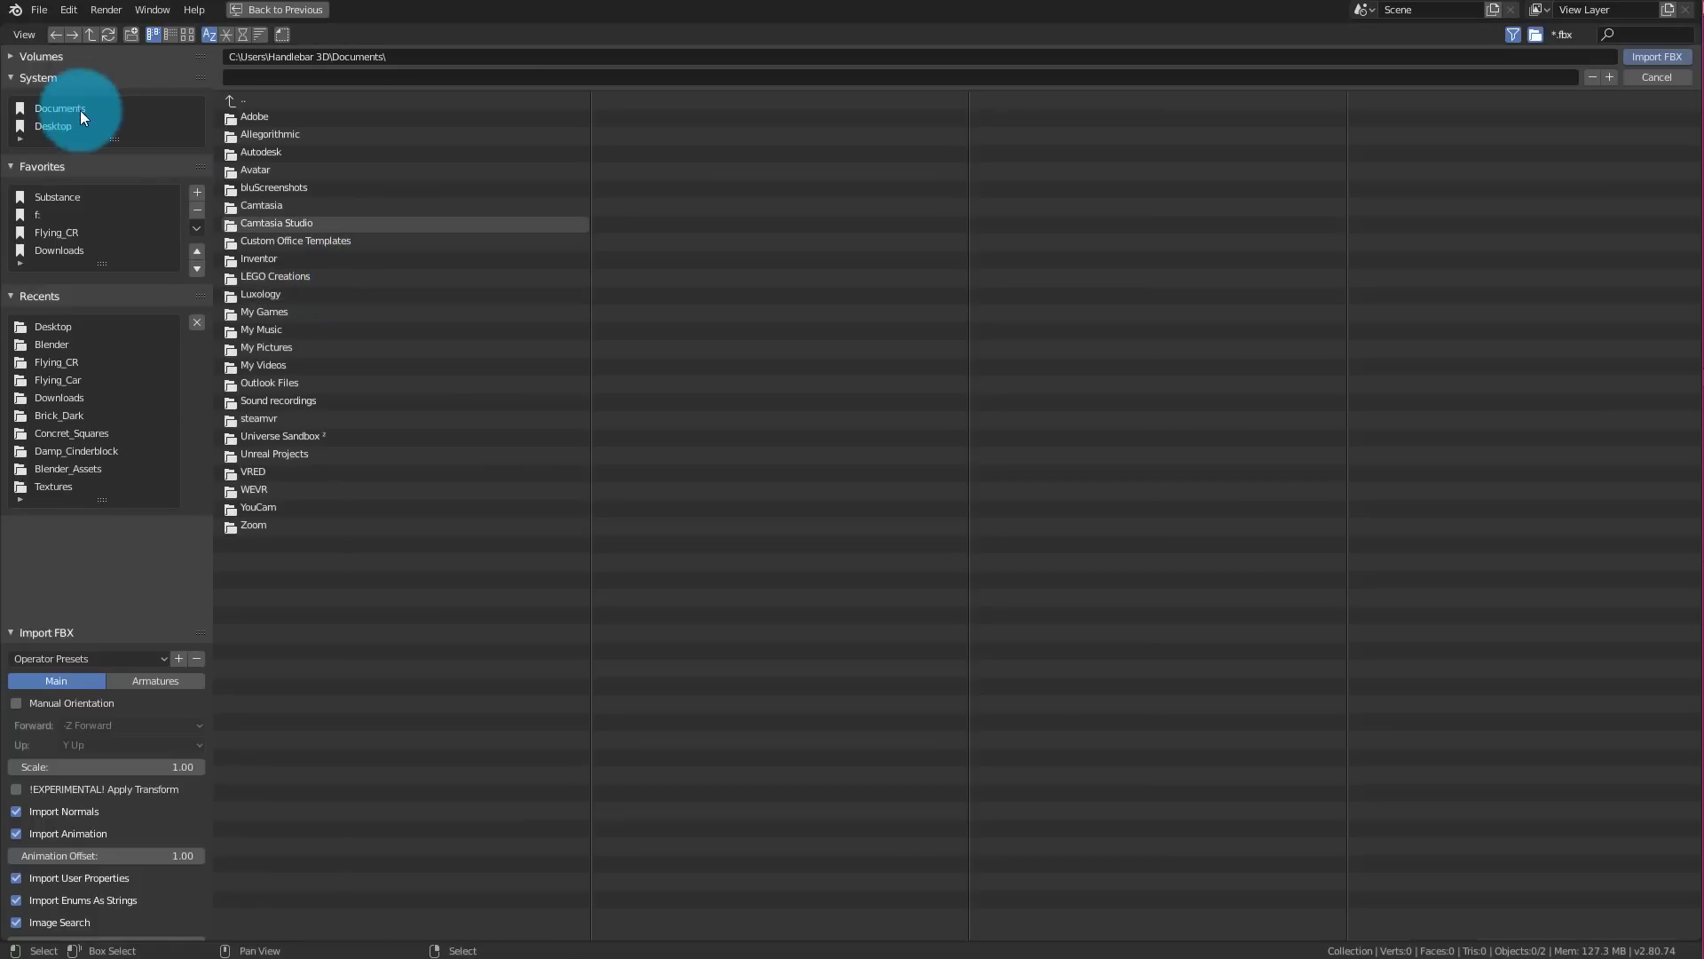
{"action": "left_click", "coordinate": [60, 127]}
{"action": "left_click", "coordinate": [280, 122]}
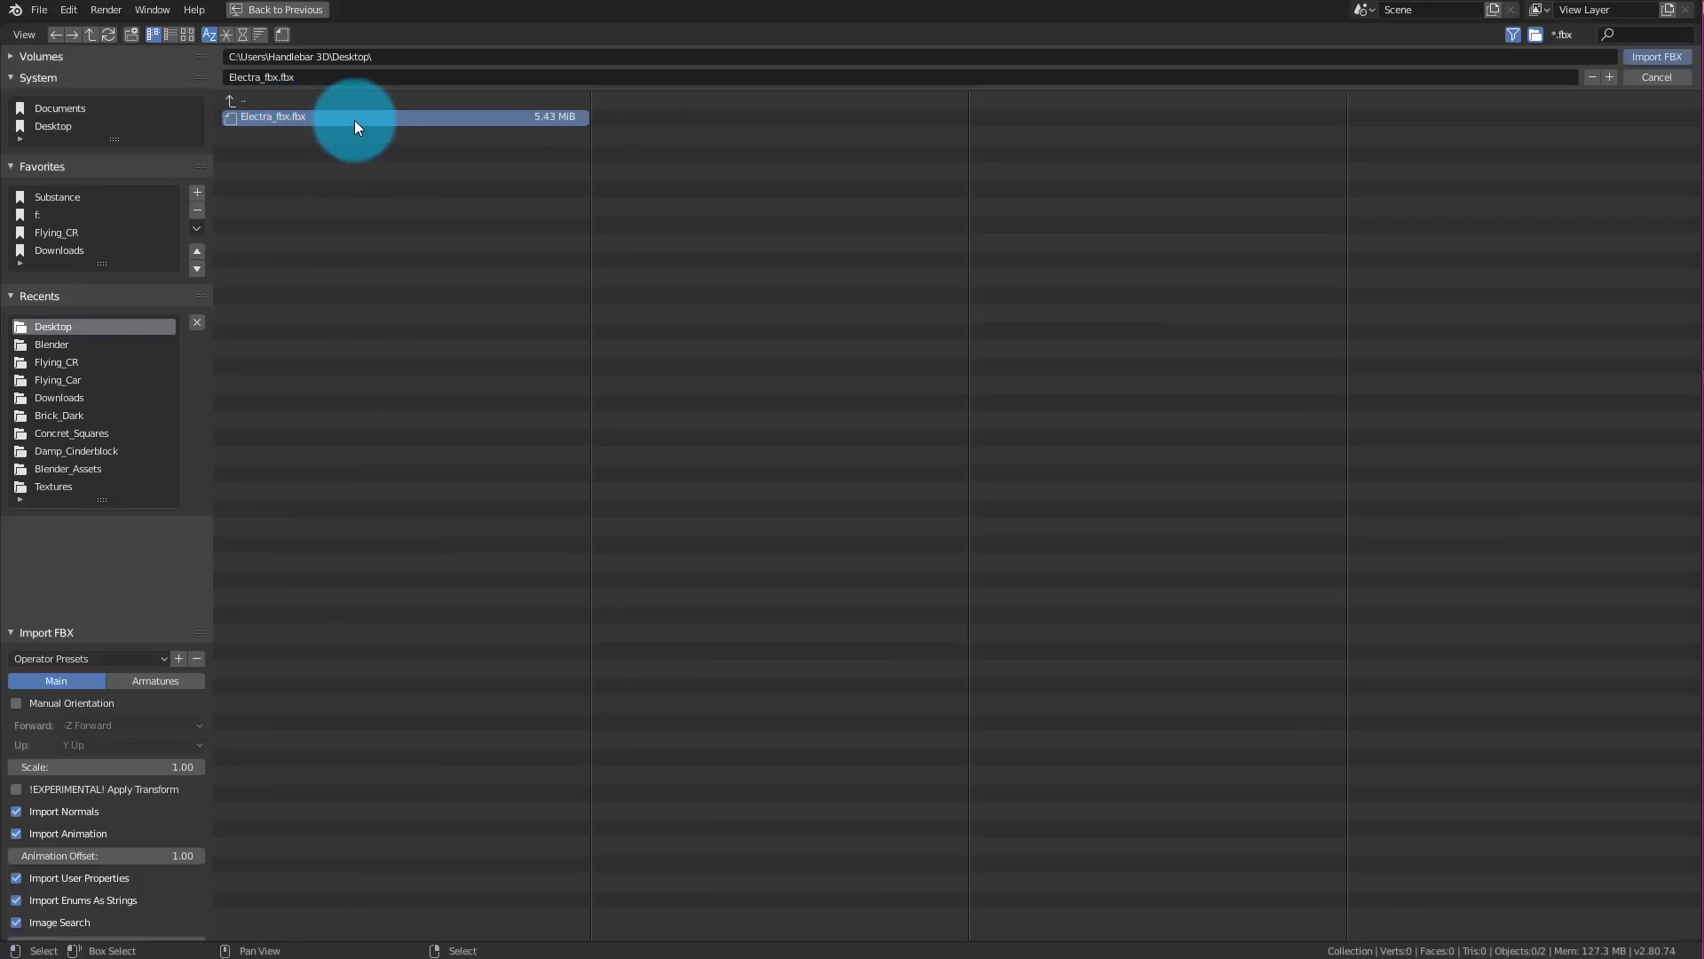
{"action": "key", "text": "Return"}
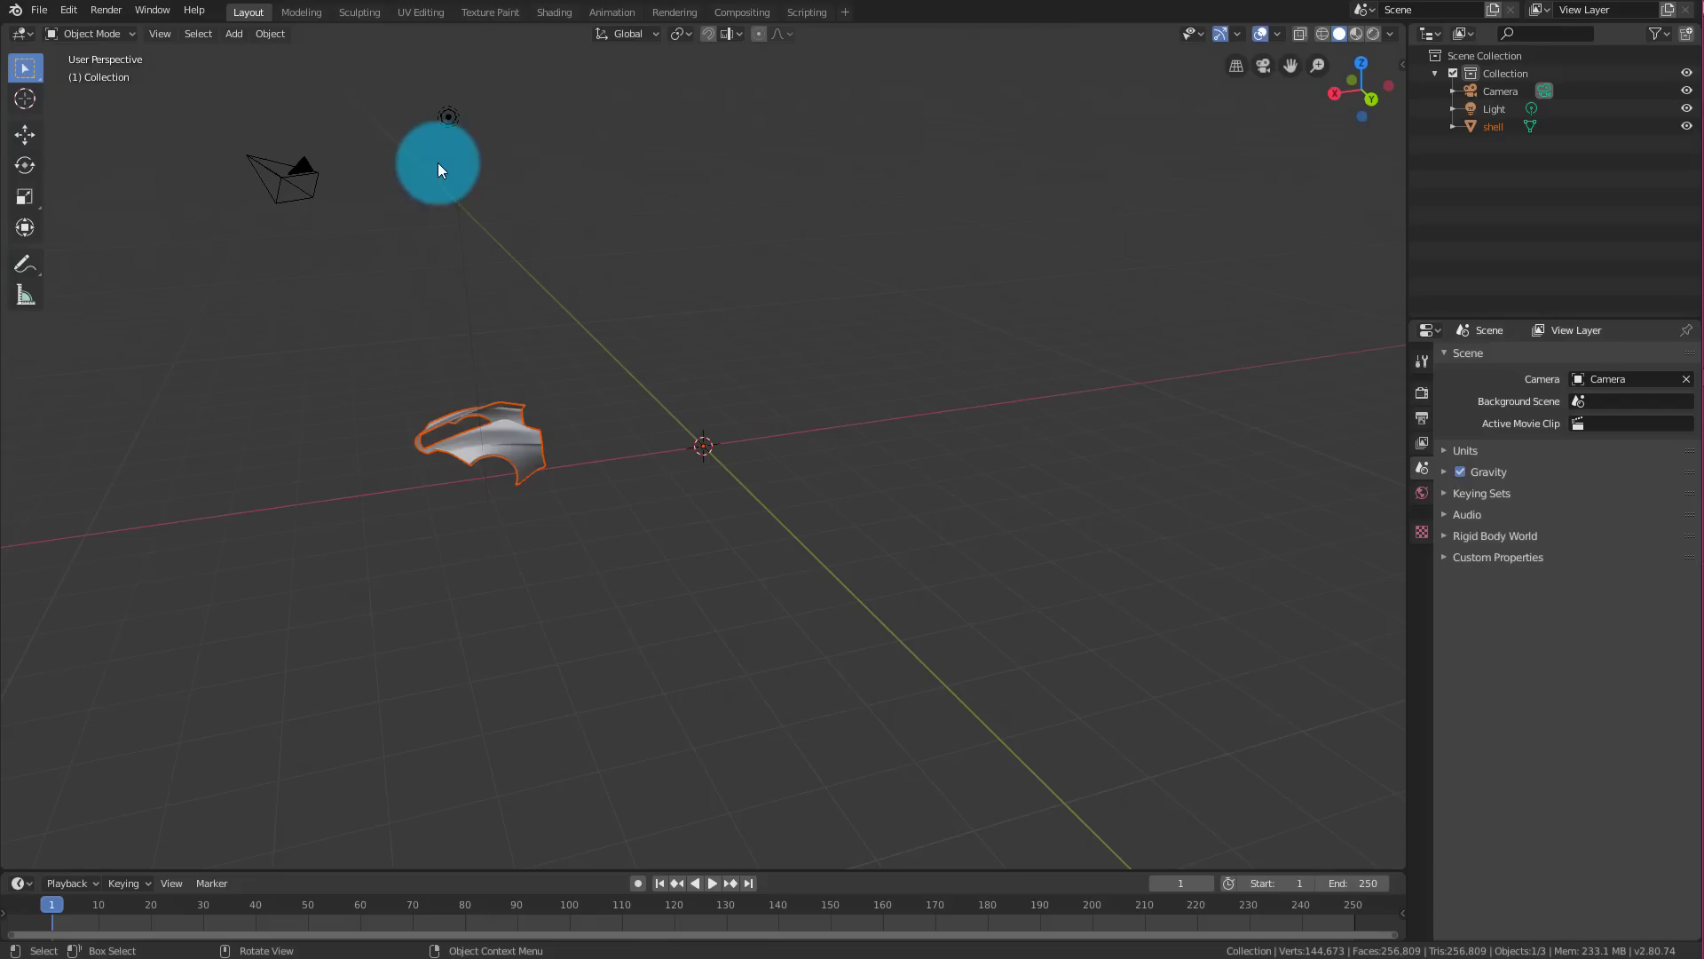
Step: Import the Wavefront file Electra_obj.obj from the Desktop into the same scene
{"action": "middle_click_drag", "start_coordinate": [412, 286], "coordinate": [950, 277]}
{"action": "left_click", "coordinate": [950, 271]}
{"action": "middle_click_drag", "start_coordinate": [678, 381], "coordinate": [719, 339]}
{"action": "scroll", "coordinate": [577, 419], "scroll_direction": "up", "scroll_amount": 3}
{"action": "scroll", "coordinate": [719, 339], "scroll_direction": "down", "scroll_amount": 5}
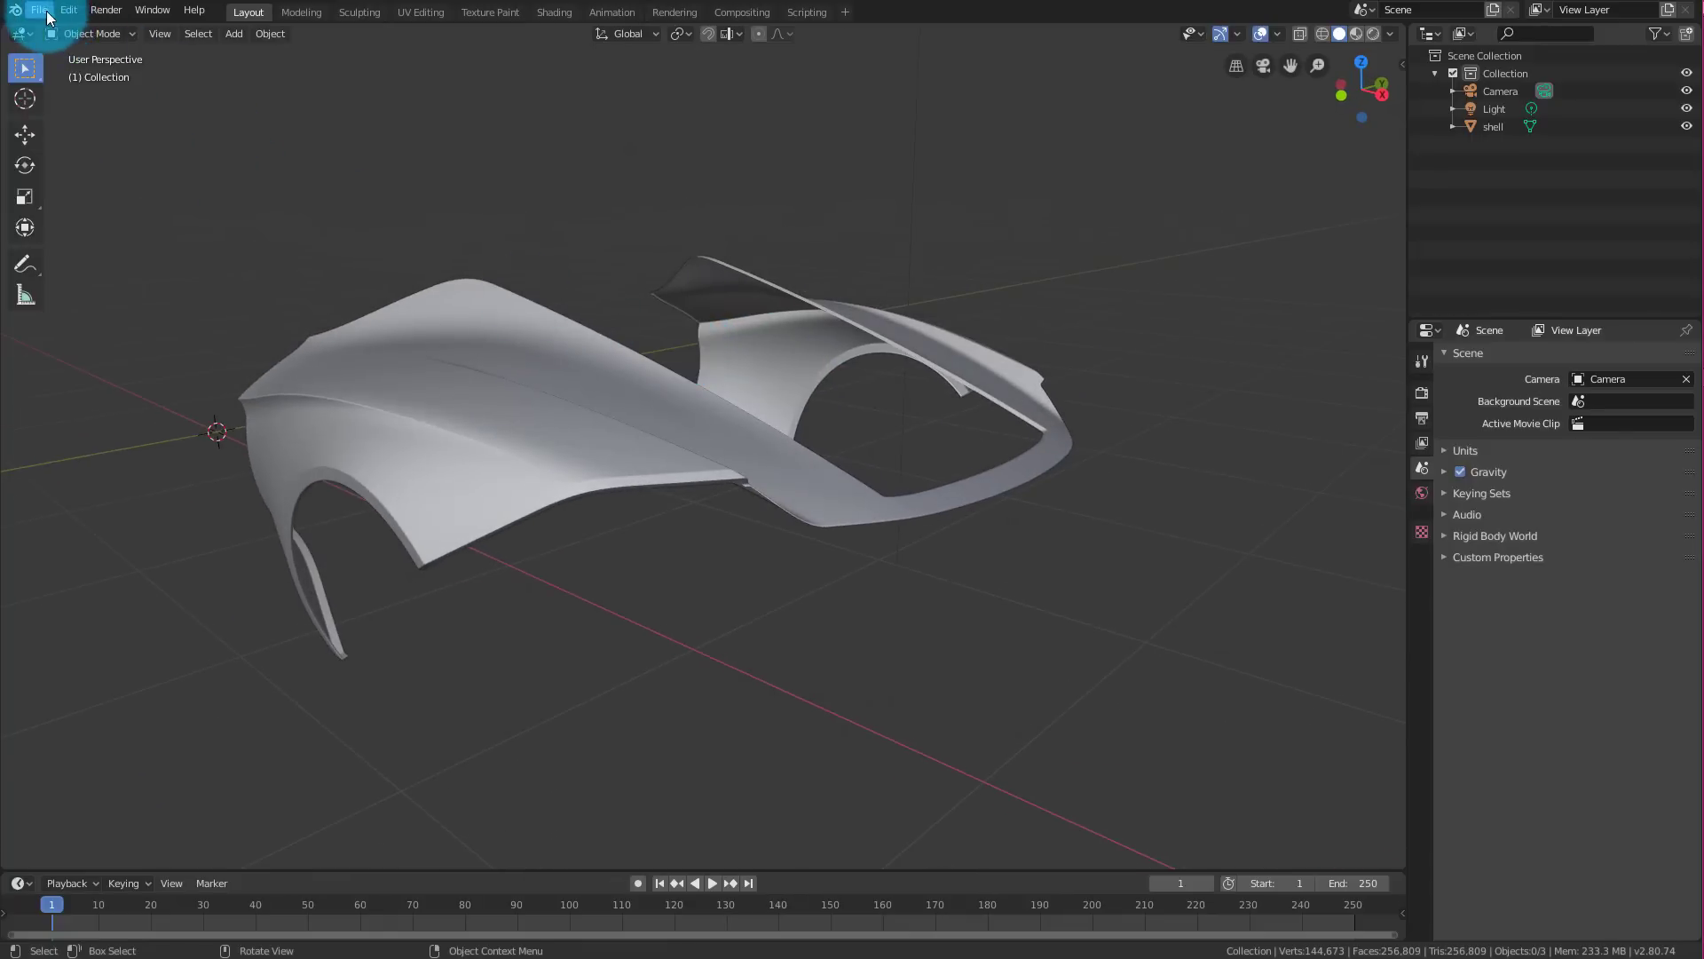
{"action": "left_click", "coordinate": [41, 11]}
{"action": "mouse_move", "coordinate": [89, 251]}
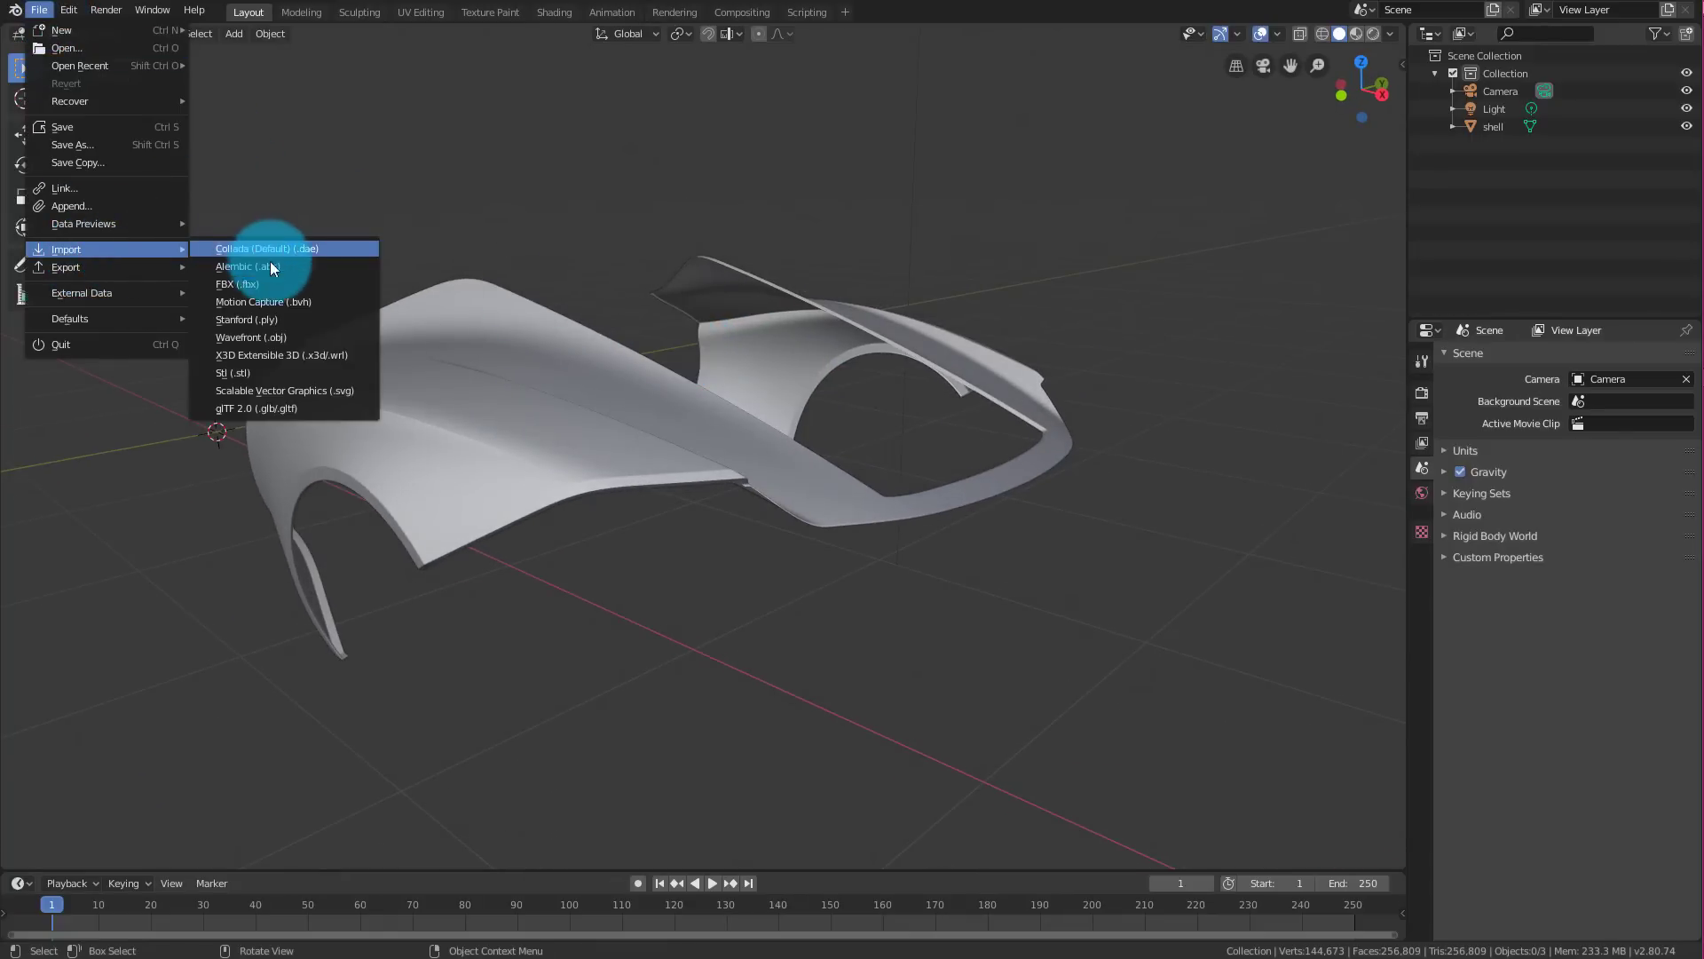
{"action": "left_click", "coordinate": [306, 339]}
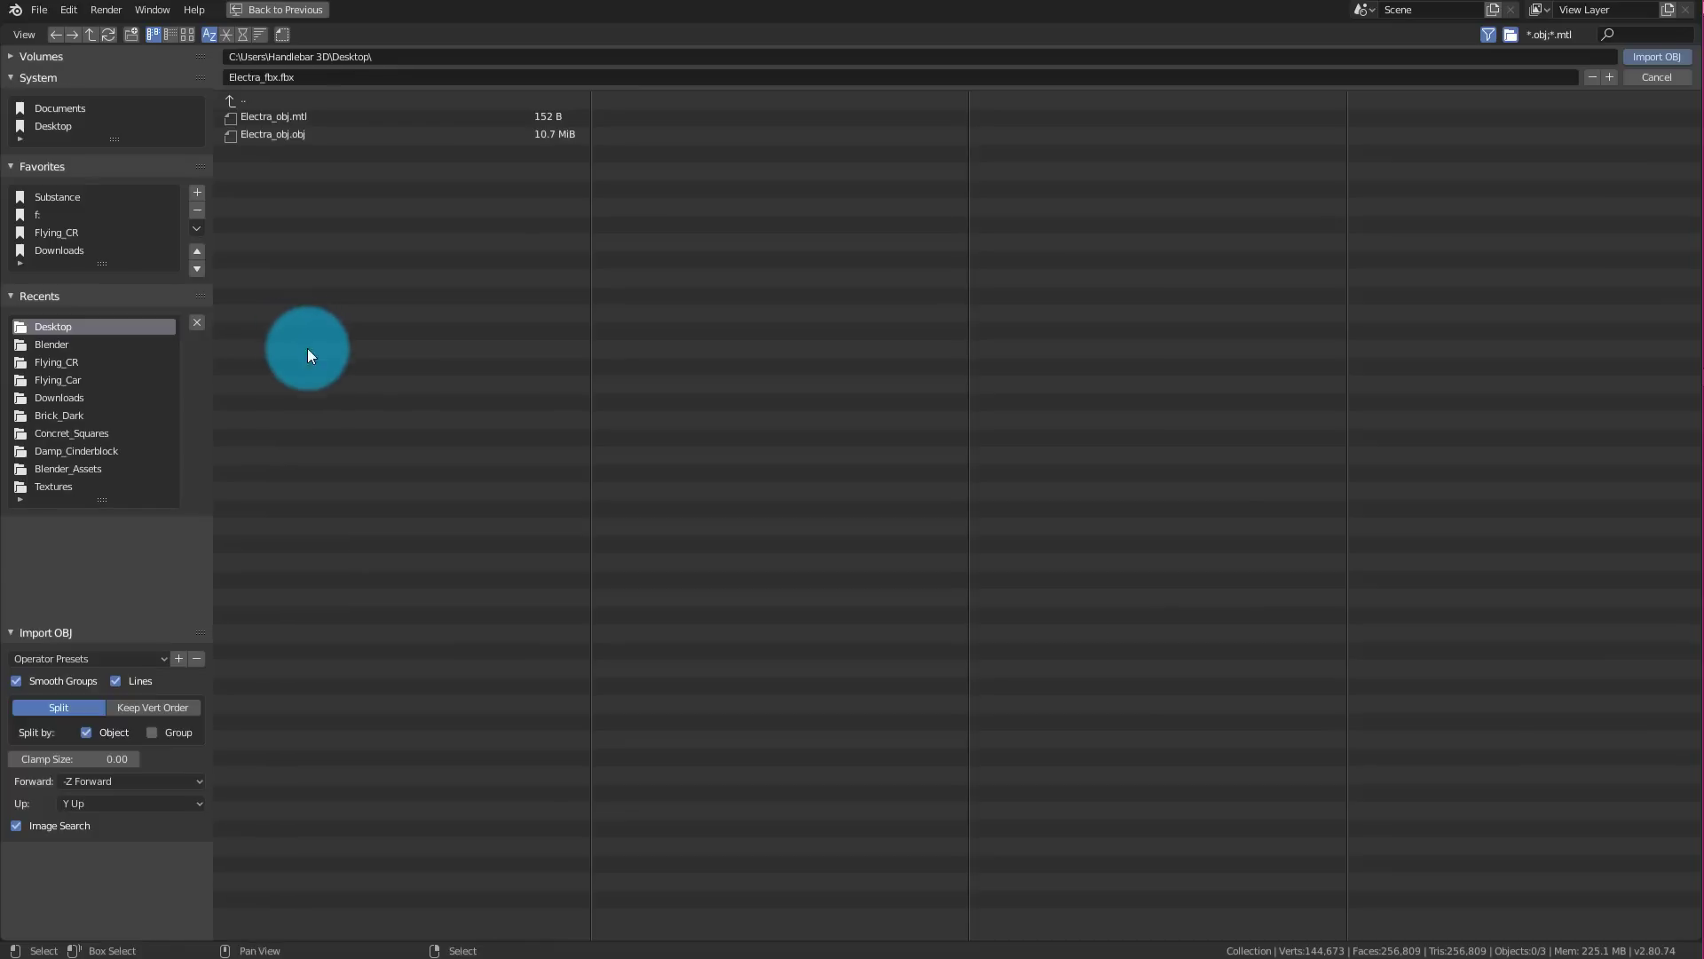
{"action": "left_click", "coordinate": [371, 138]}
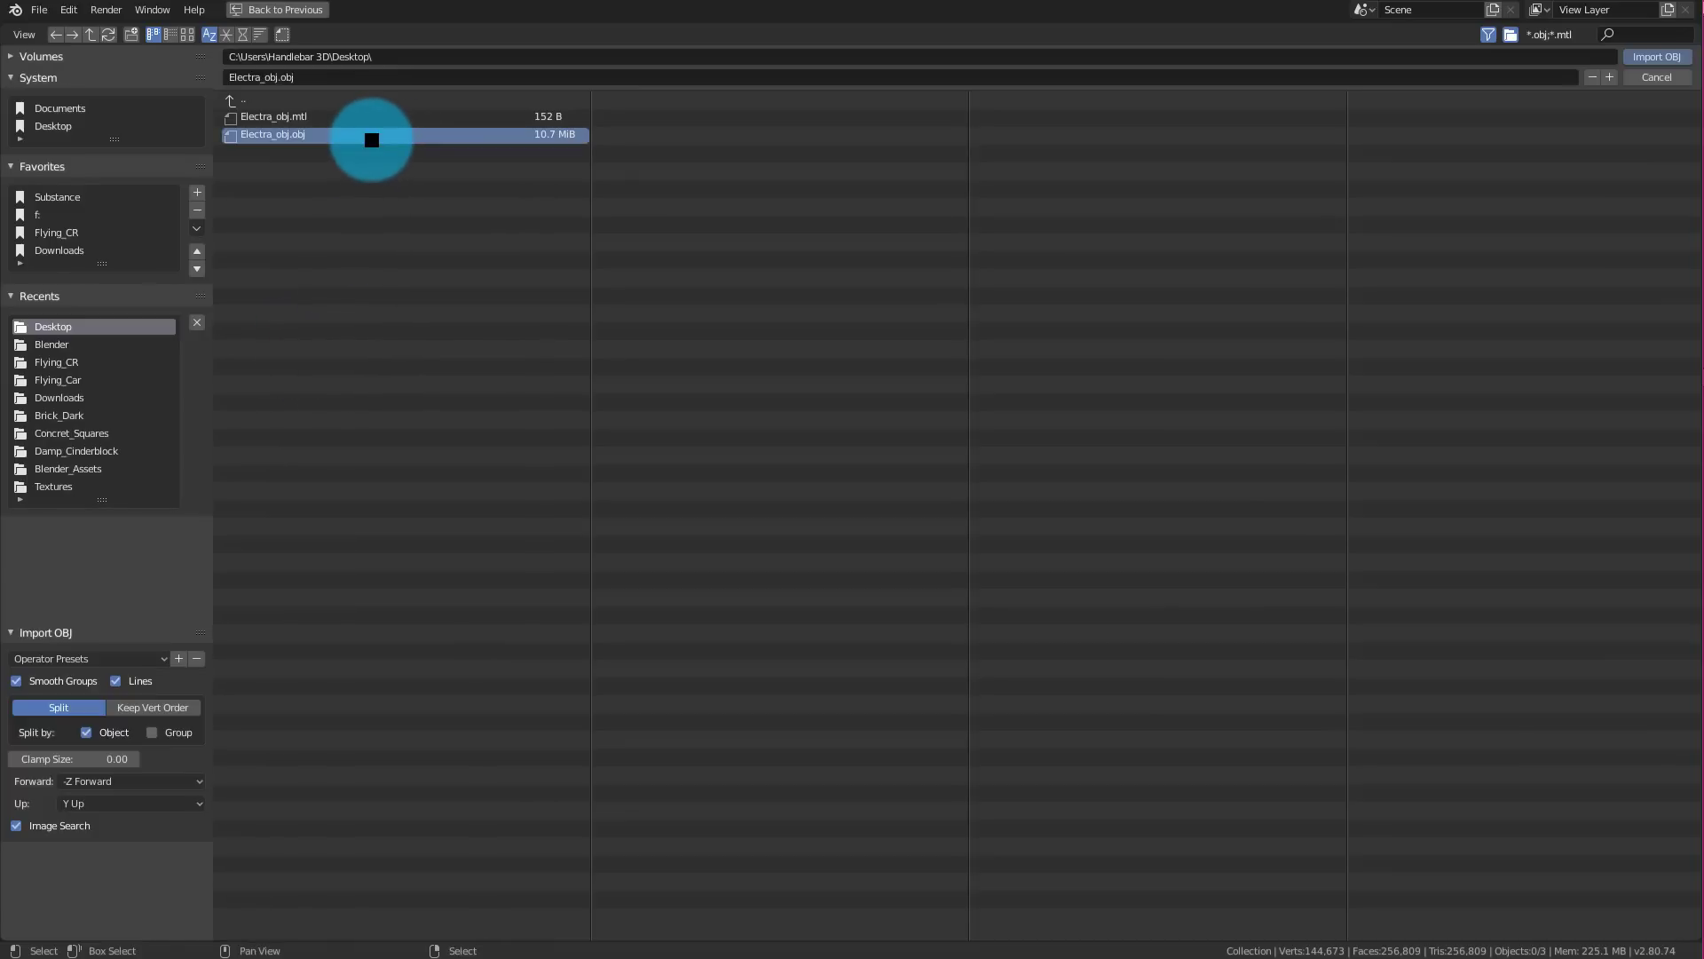
{"action": "double_click", "coordinate": [371, 137]}
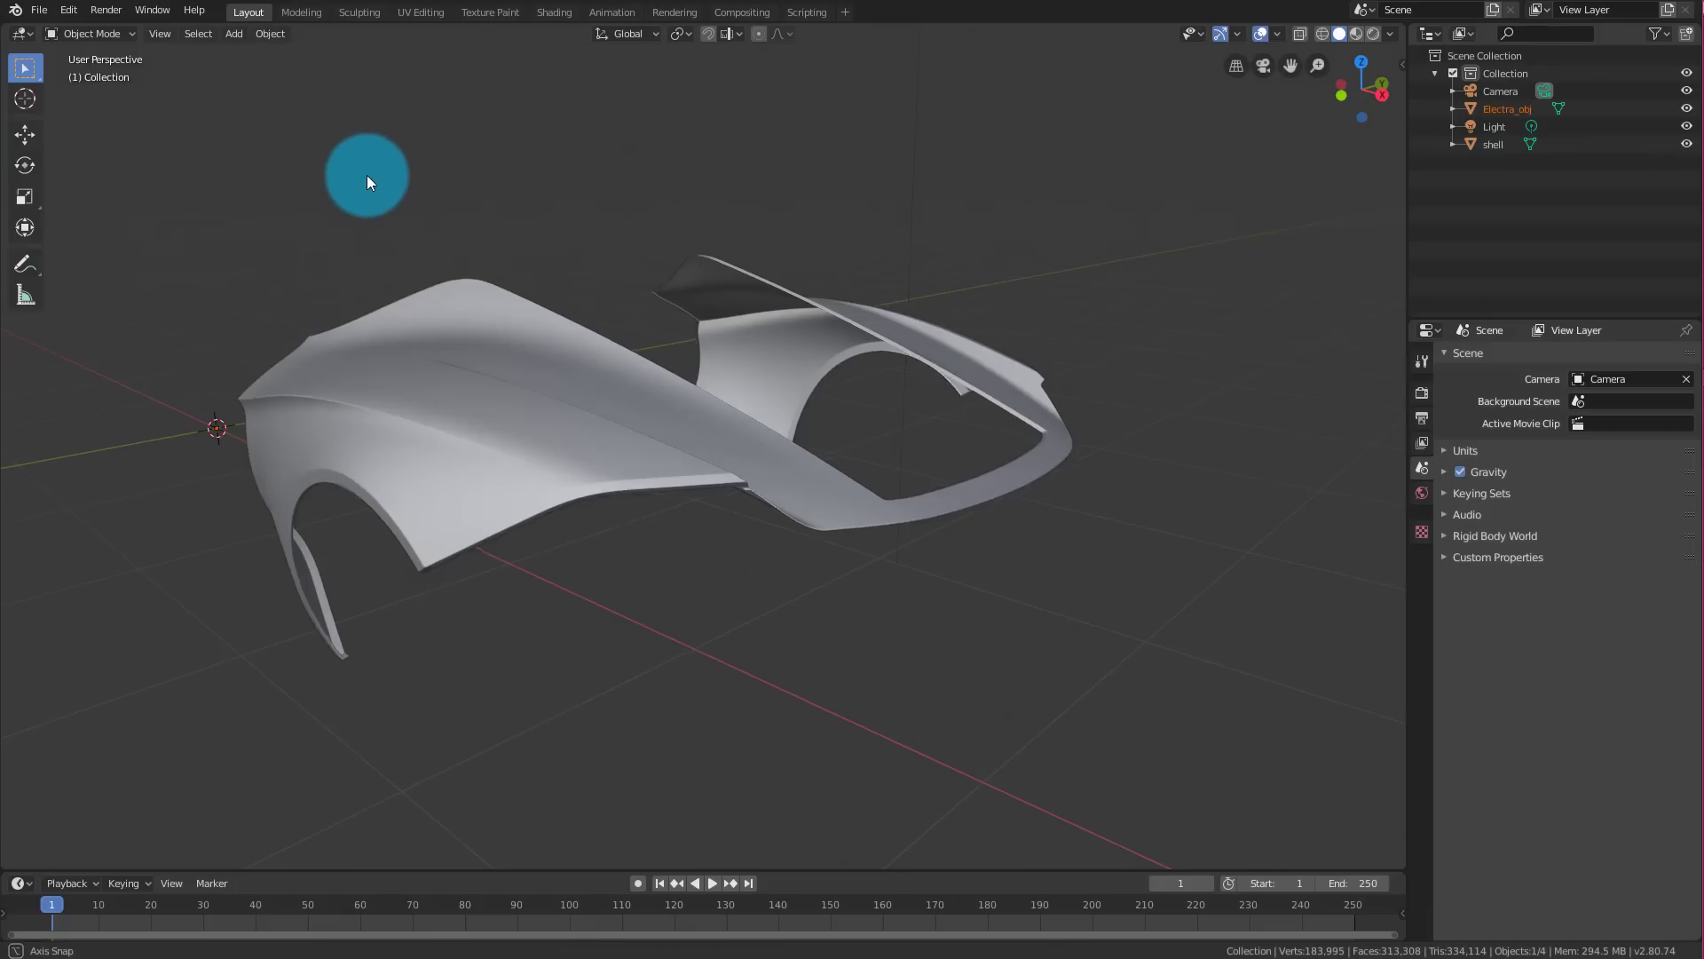
Step: Hide the shell object and set the scale of Electra_obj to 0.001 in X, Y and Z
{"action": "middle_click_drag", "start_coordinate": [374, 177], "coordinate": [571, 174]}
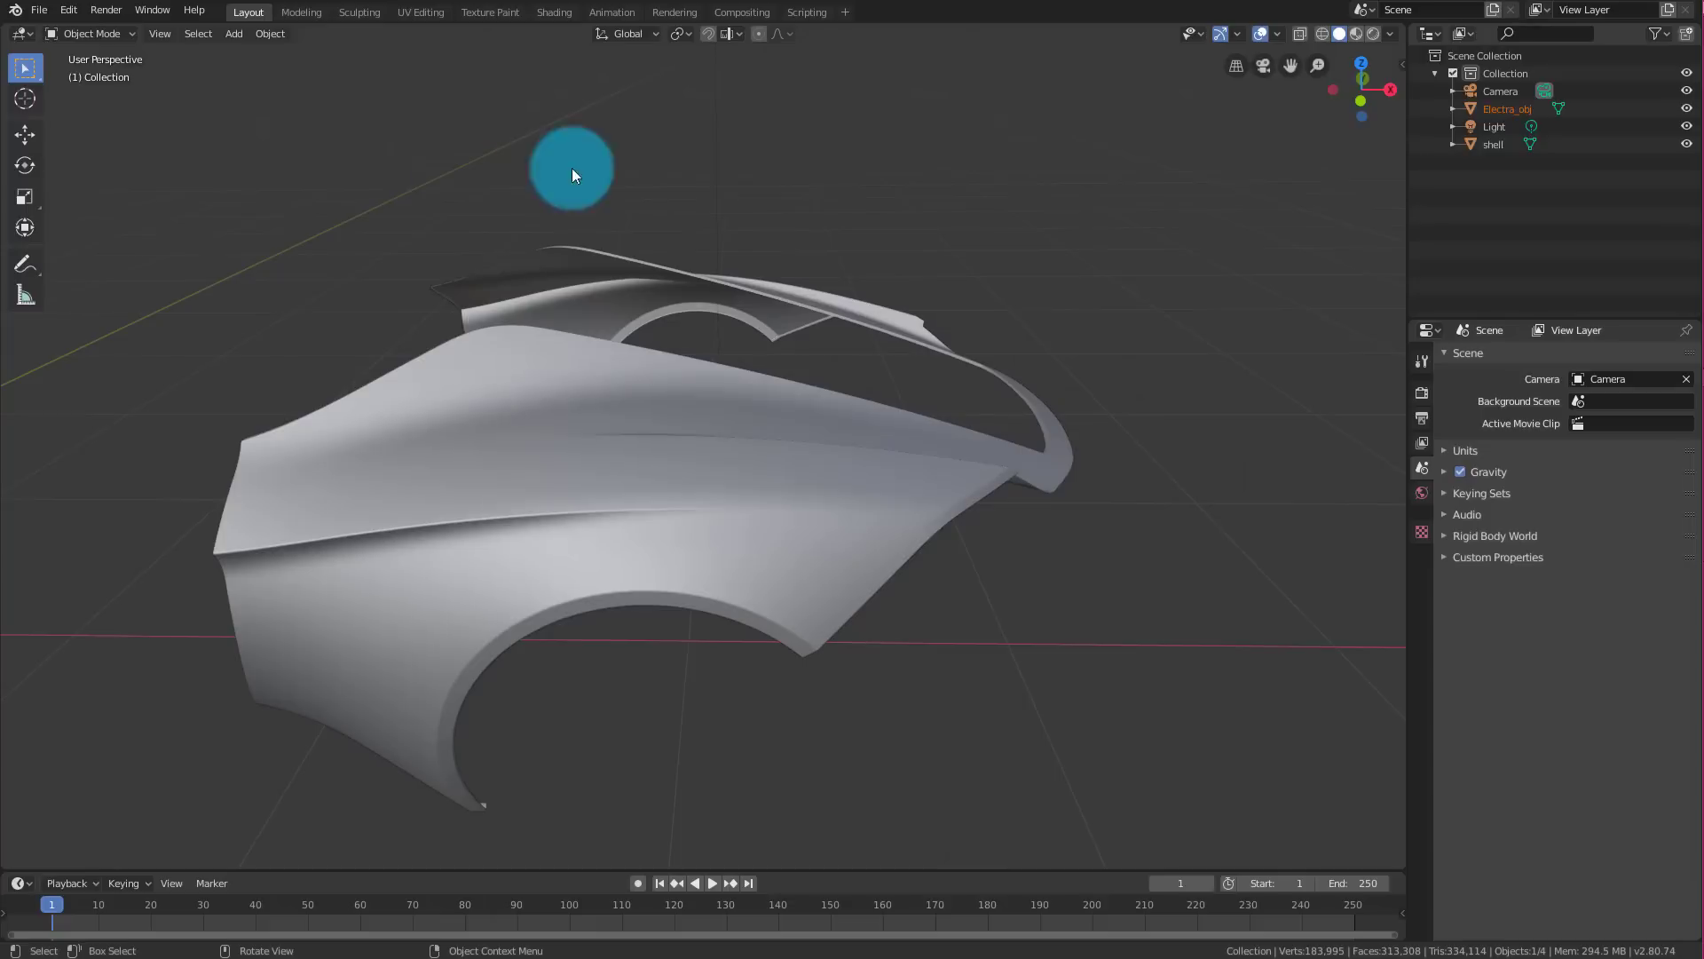
{"action": "left_click", "coordinate": [1687, 144]}
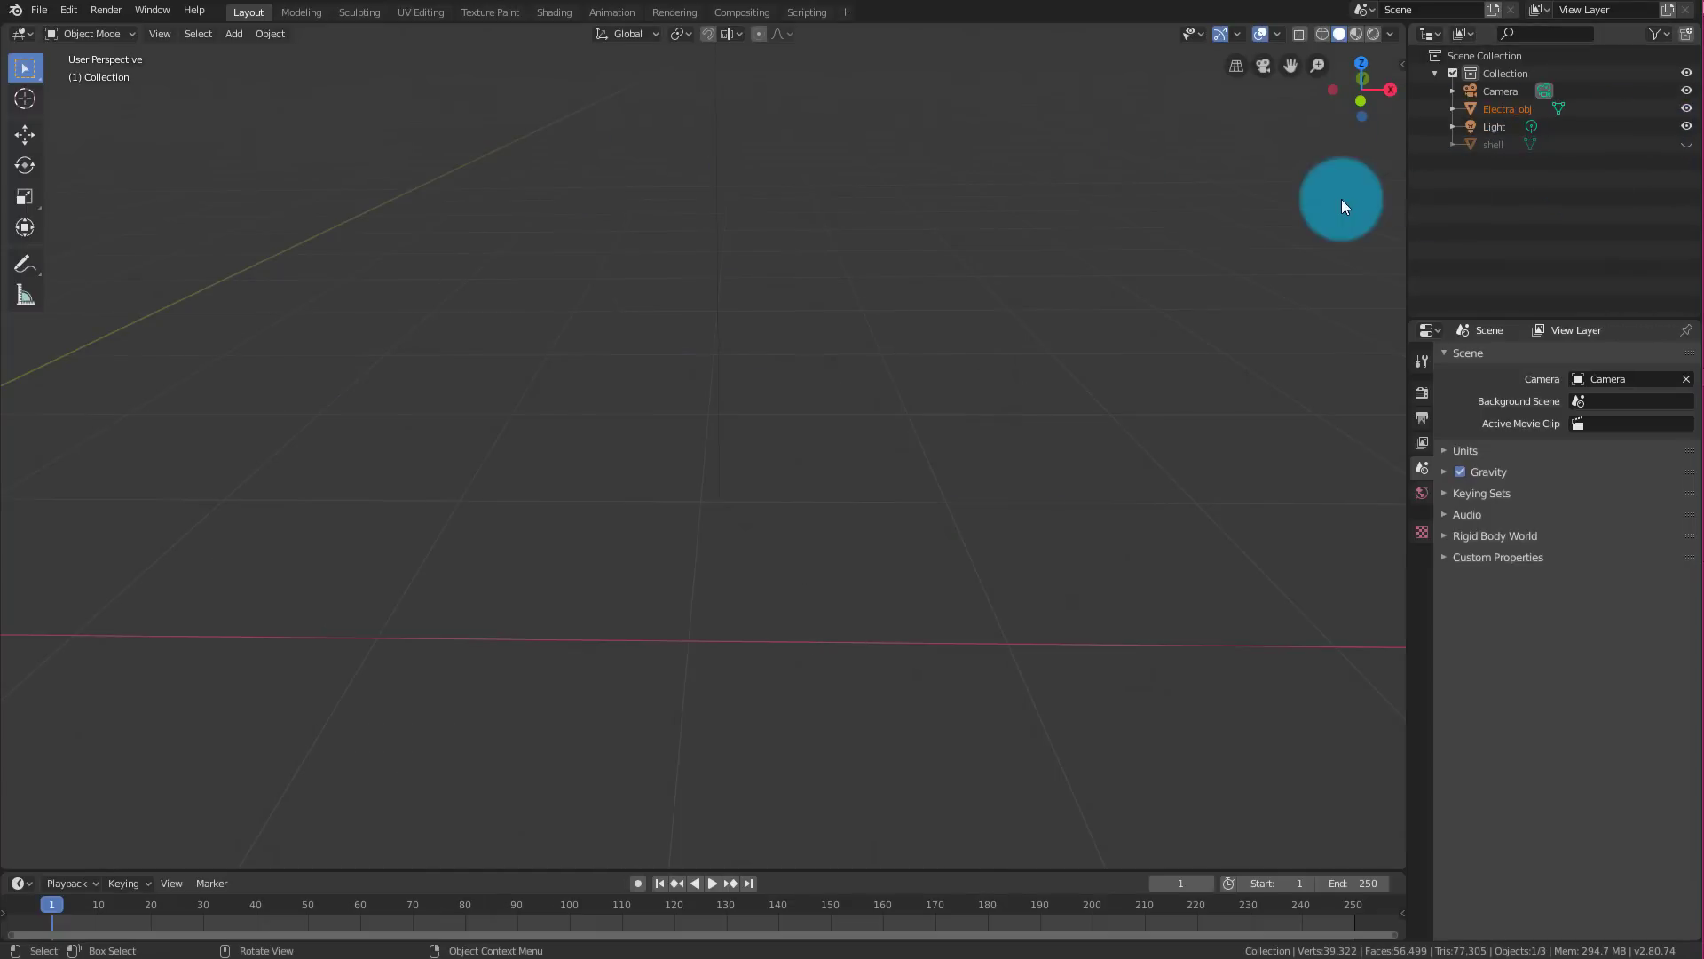
{"action": "left_click", "coordinate": [1514, 109]}
{"action": "middle_click_drag", "start_coordinate": [1117, 251], "coordinate": [993, 244]}
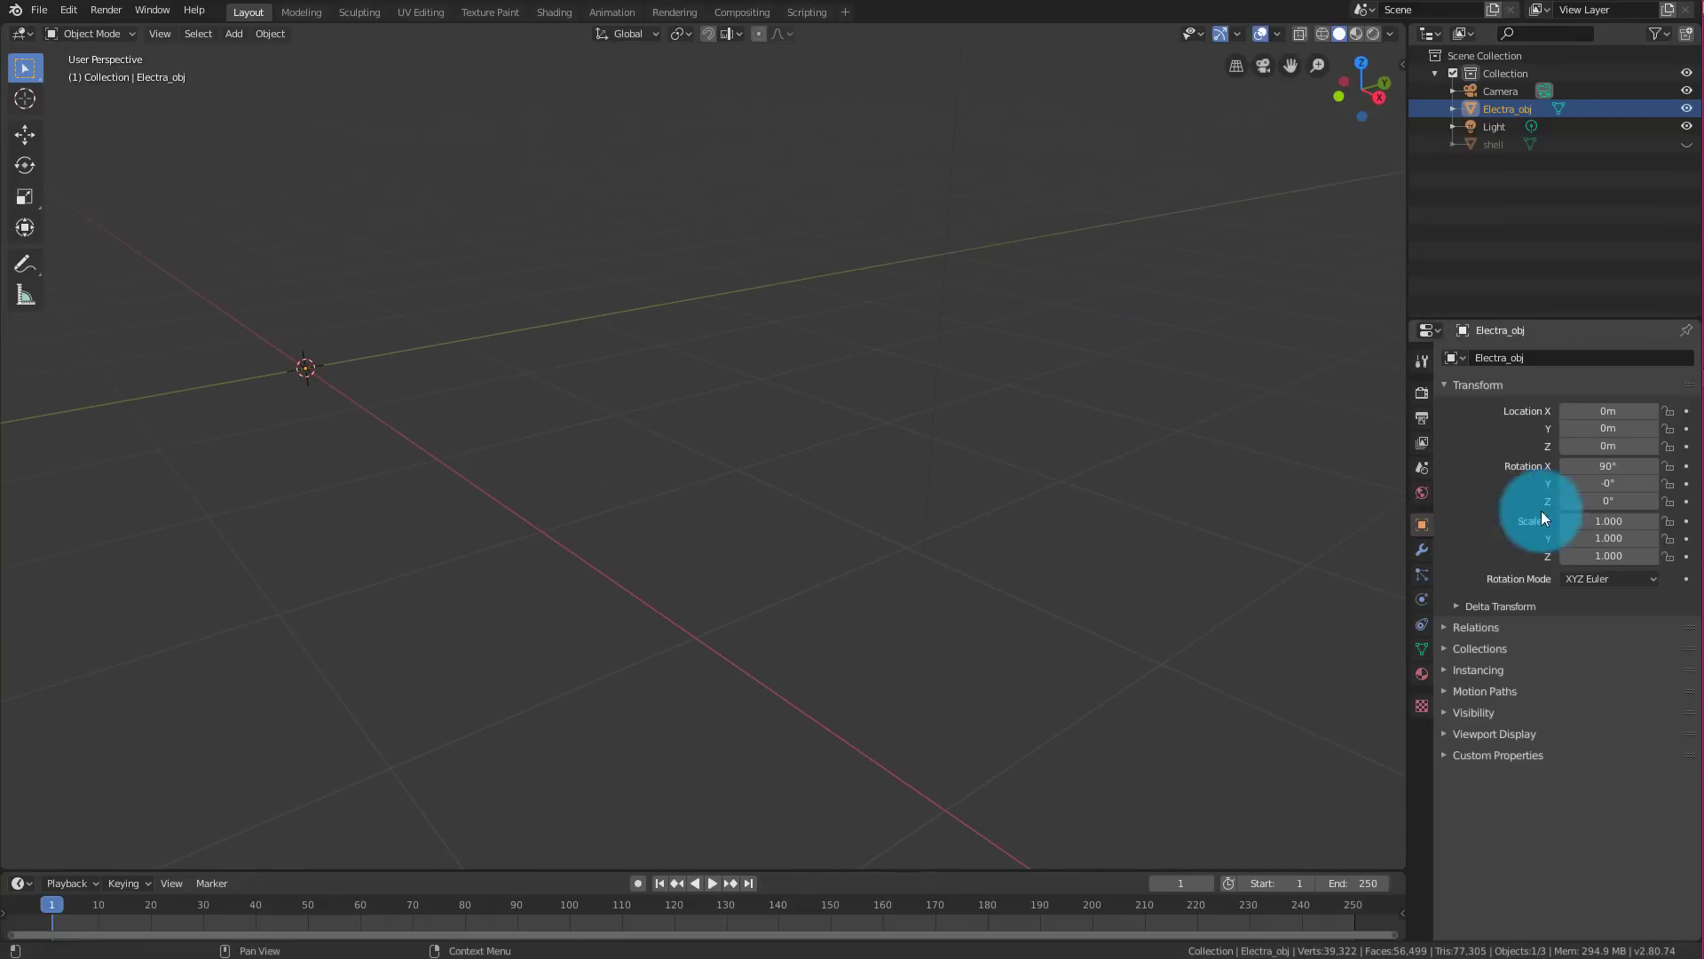
{"action": "left_click", "coordinate": [1622, 523]}
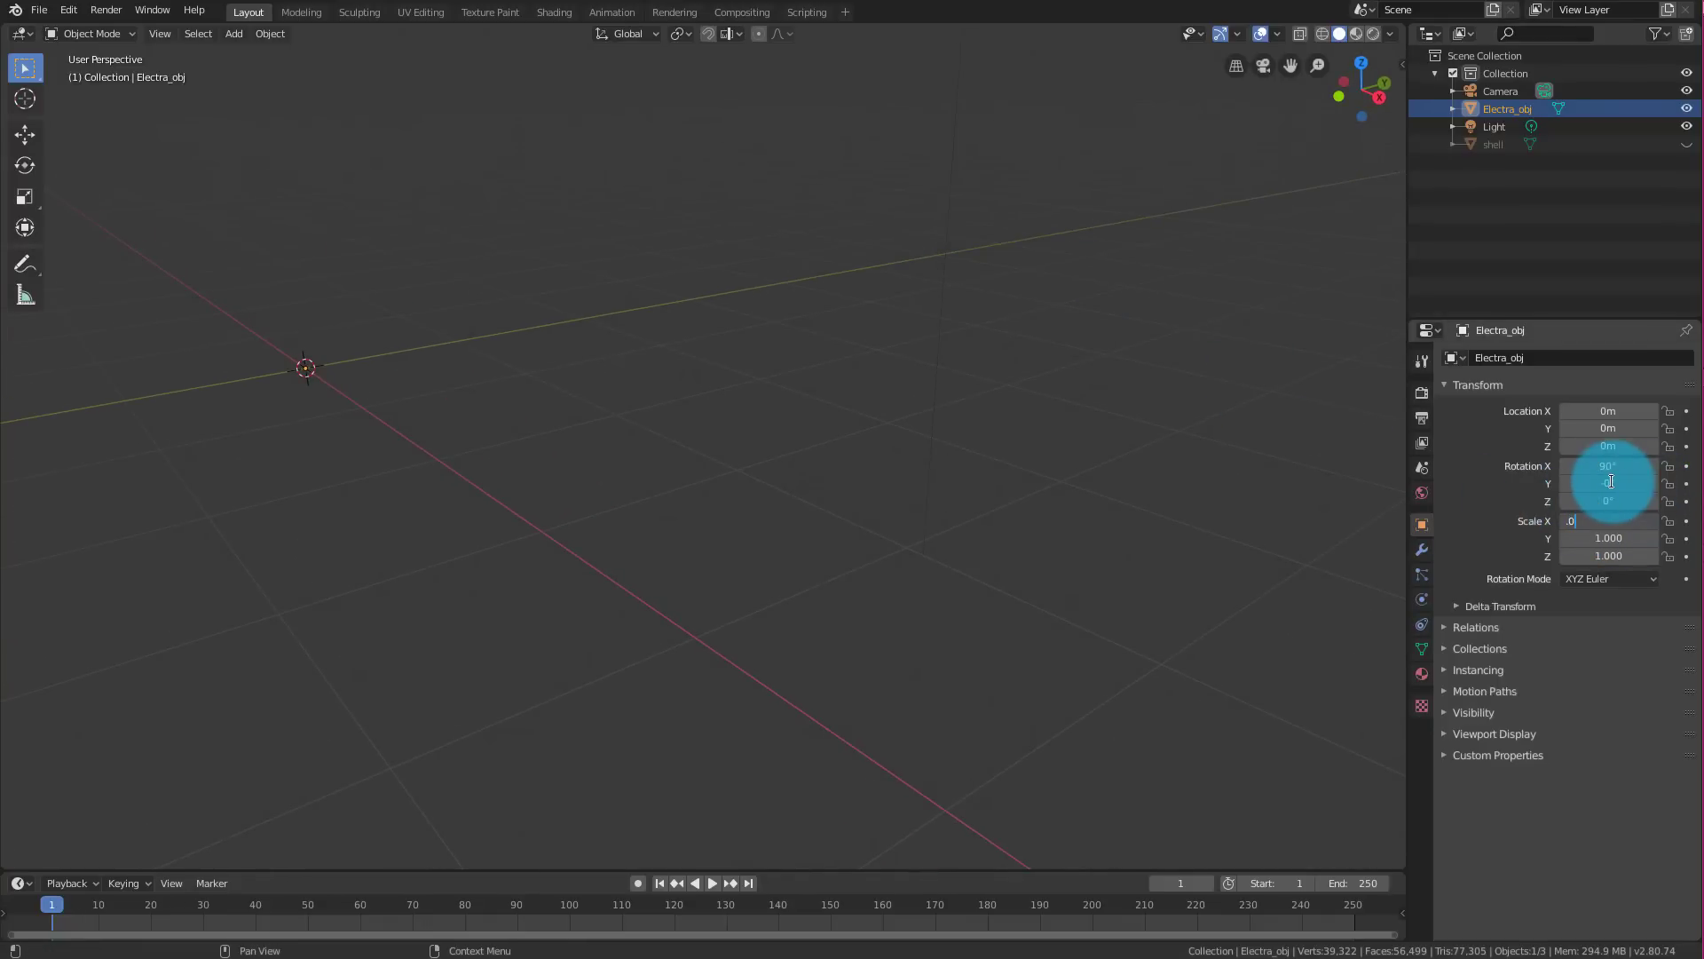
{"action": "key", "text": "Return"}
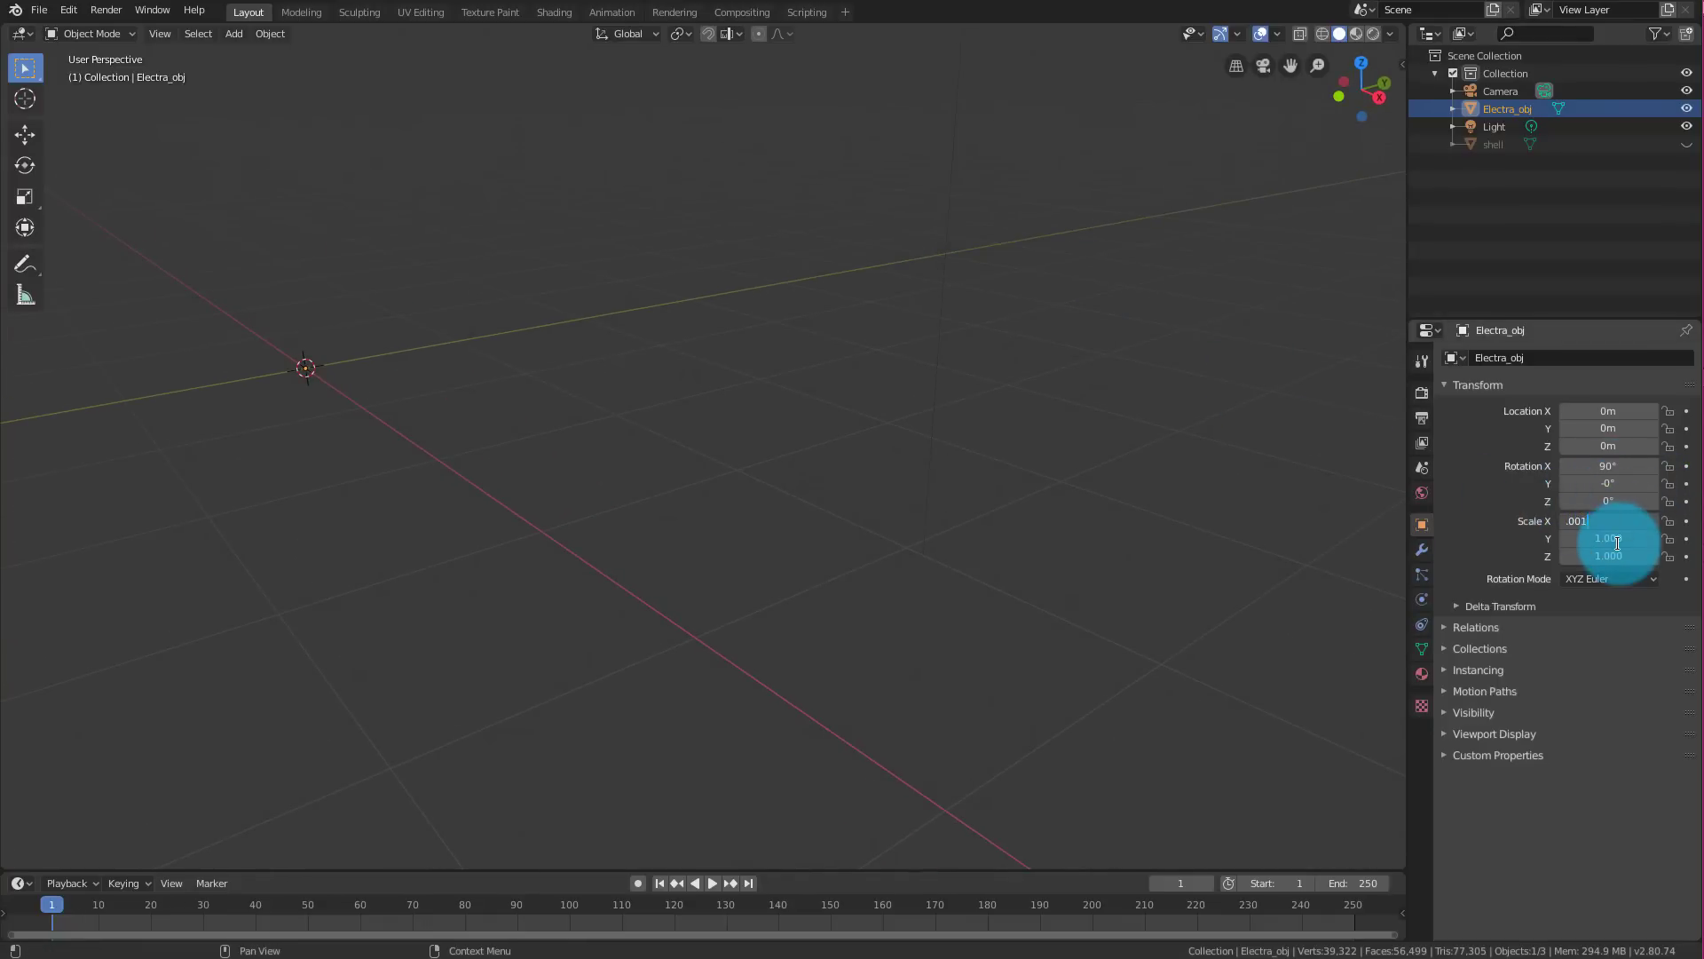
{"action": "left_click", "coordinate": [1609, 538]}
{"action": "type", "text": ".00"}
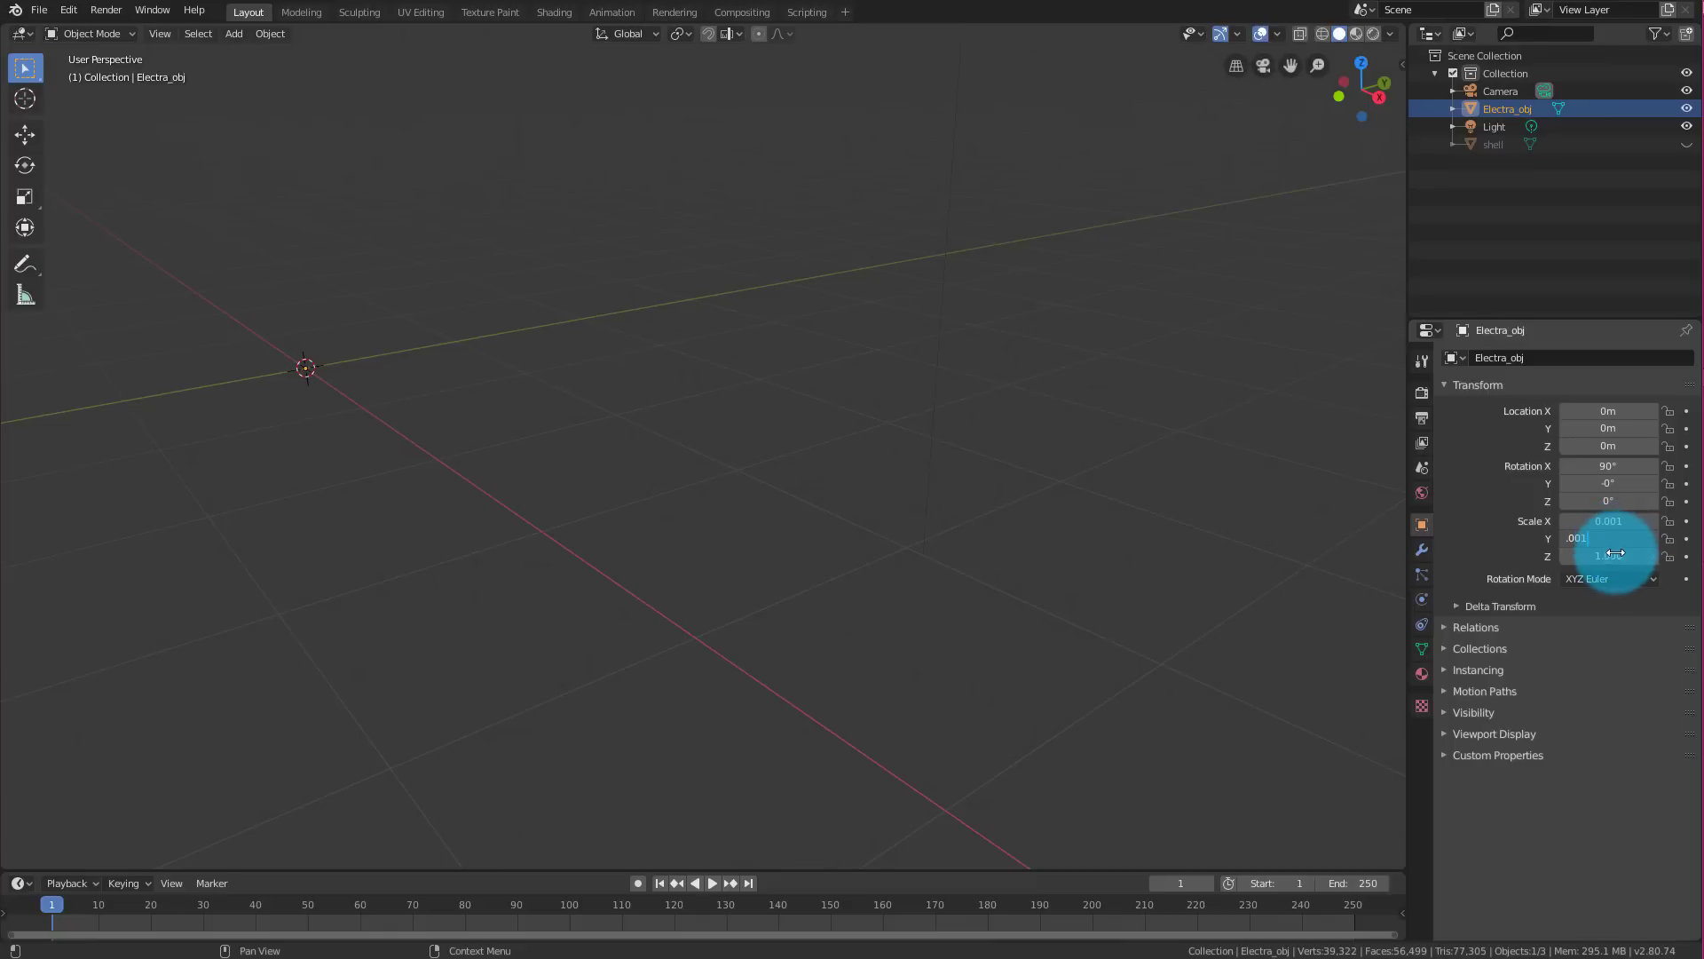
{"action": "type", "text": "1"}
{"action": "key", "text": "Return"}
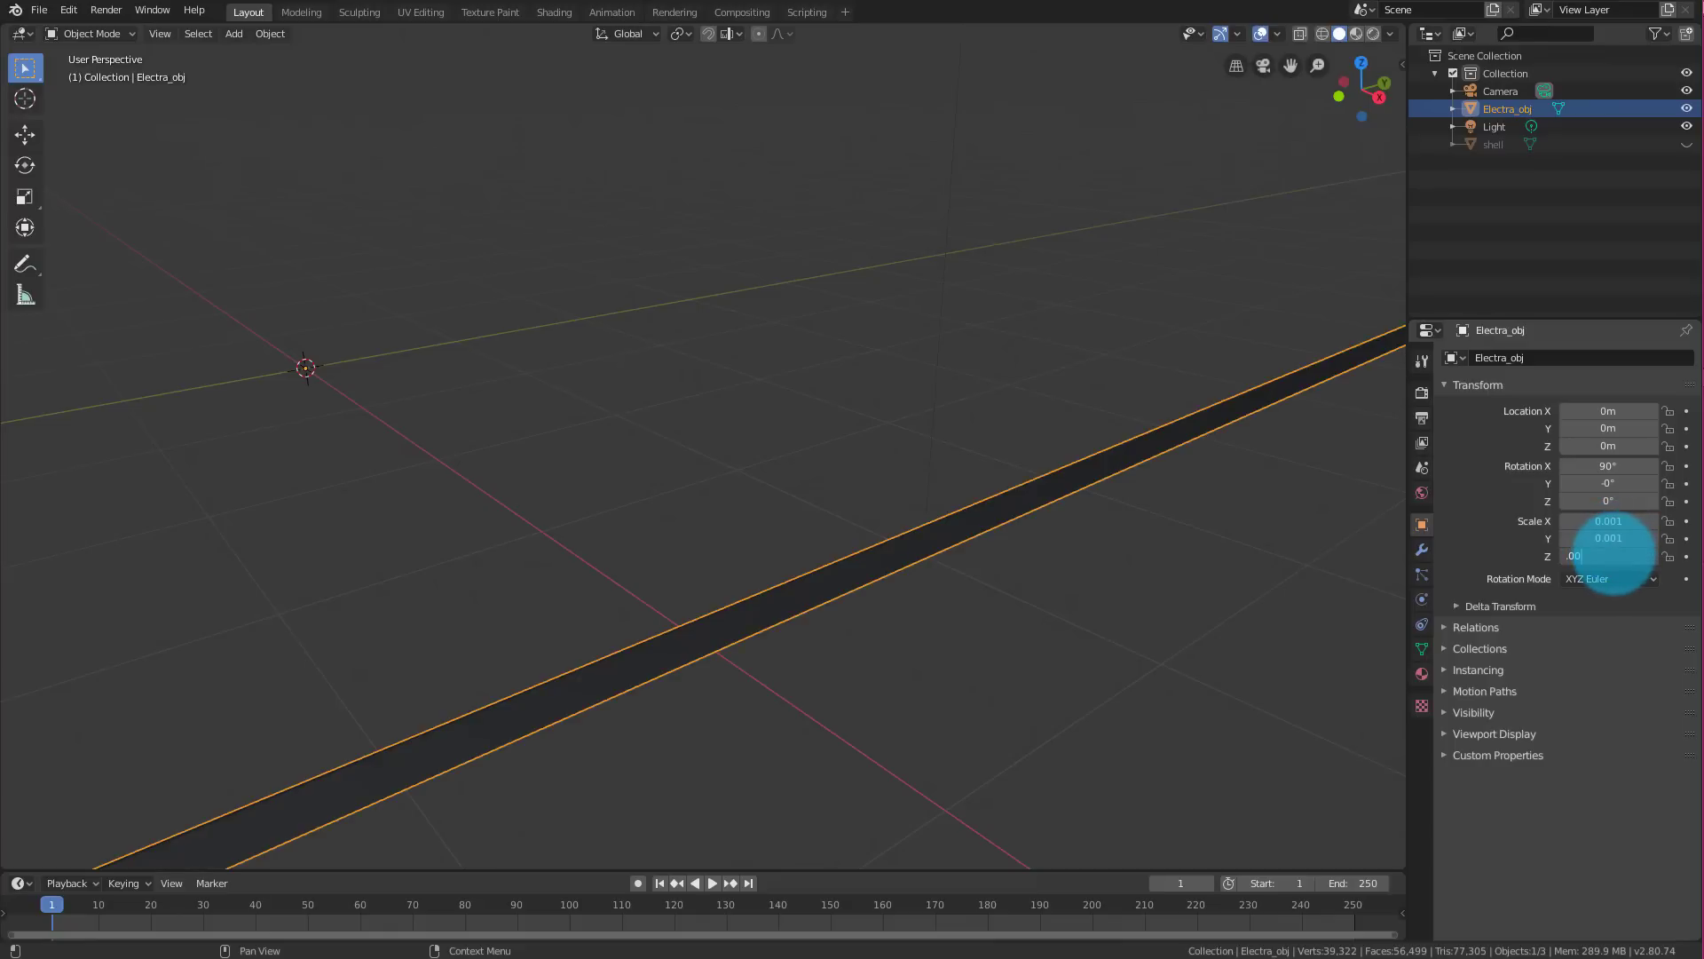
{"action": "key", "text": "Return"}
Step: Examine the vertex layout and density of the Electra_obj mesh in Edit Mode, returning to Object Mode
{"action": "left_click", "coordinate": [1045, 263]}
{"action": "middle_click_drag", "start_coordinate": [1046, 261], "coordinate": [559, 450]}
{"action": "scroll", "coordinate": [943, 368], "scroll_direction": "down", "scroll_amount": 3}
{"action": "left_click", "coordinate": [572, 412]}
{"action": "key", "text": "Tab"}
{"action": "scroll", "coordinate": [577, 453], "scroll_direction": "up", "scroll_amount": 5}
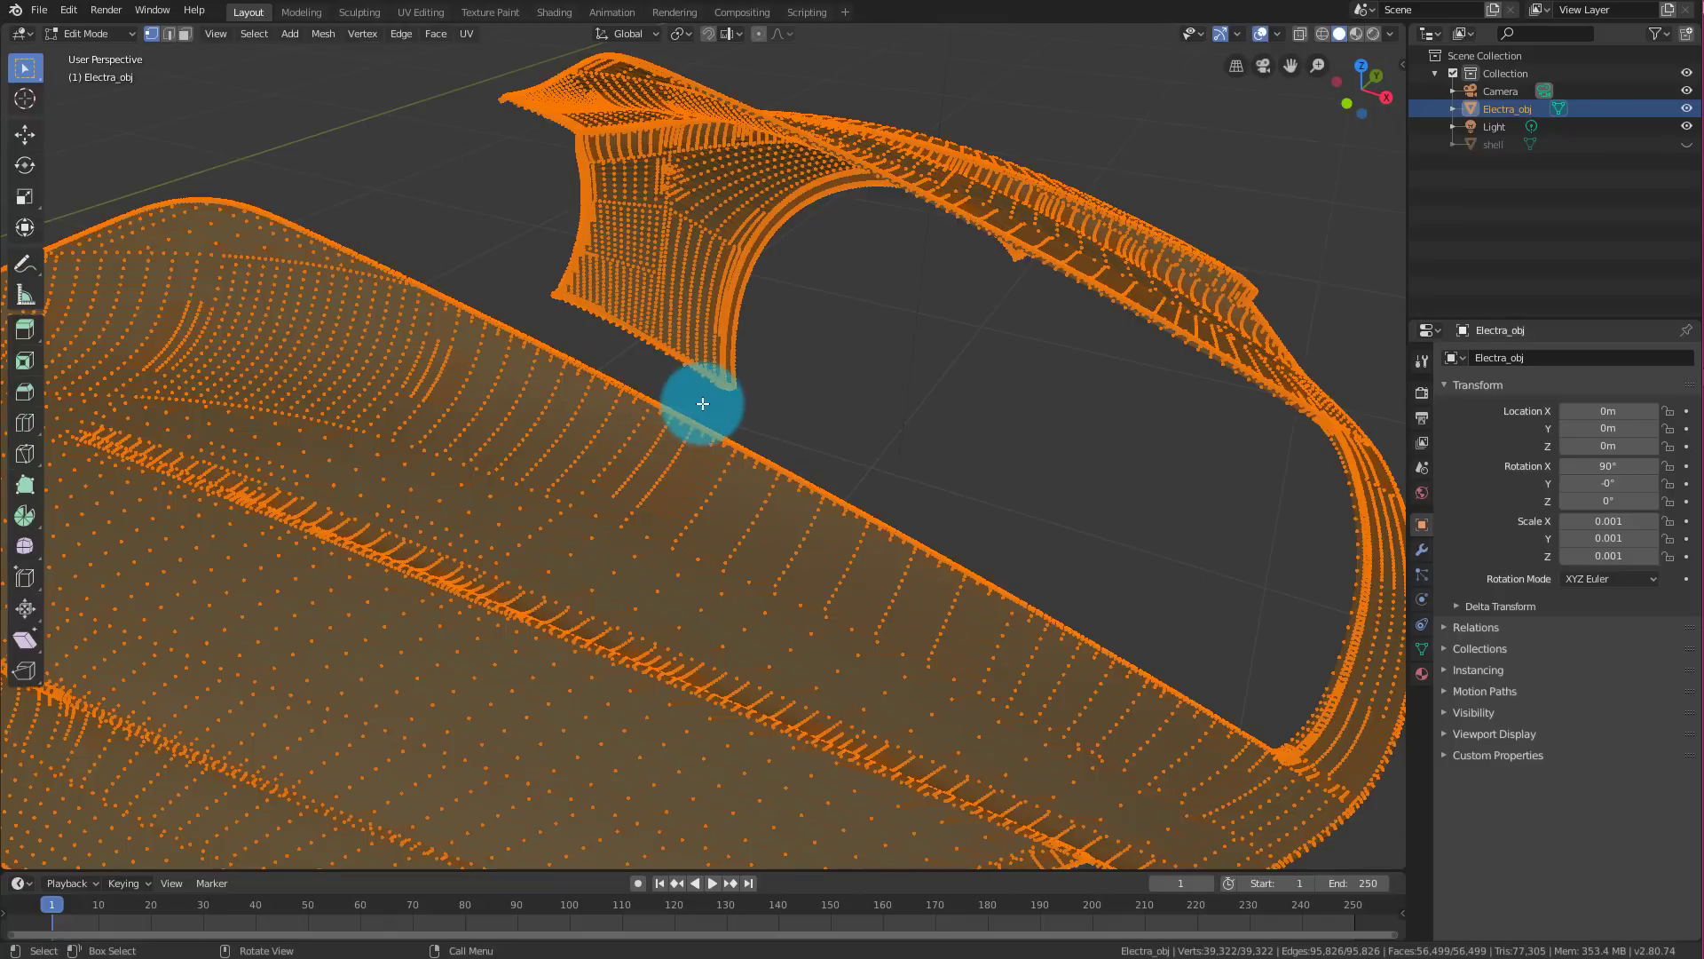
{"action": "middle_click_drag", "start_coordinate": [701, 403], "coordinate": [799, 320], "text": "shift"}
{"action": "key", "text": "Tab"}
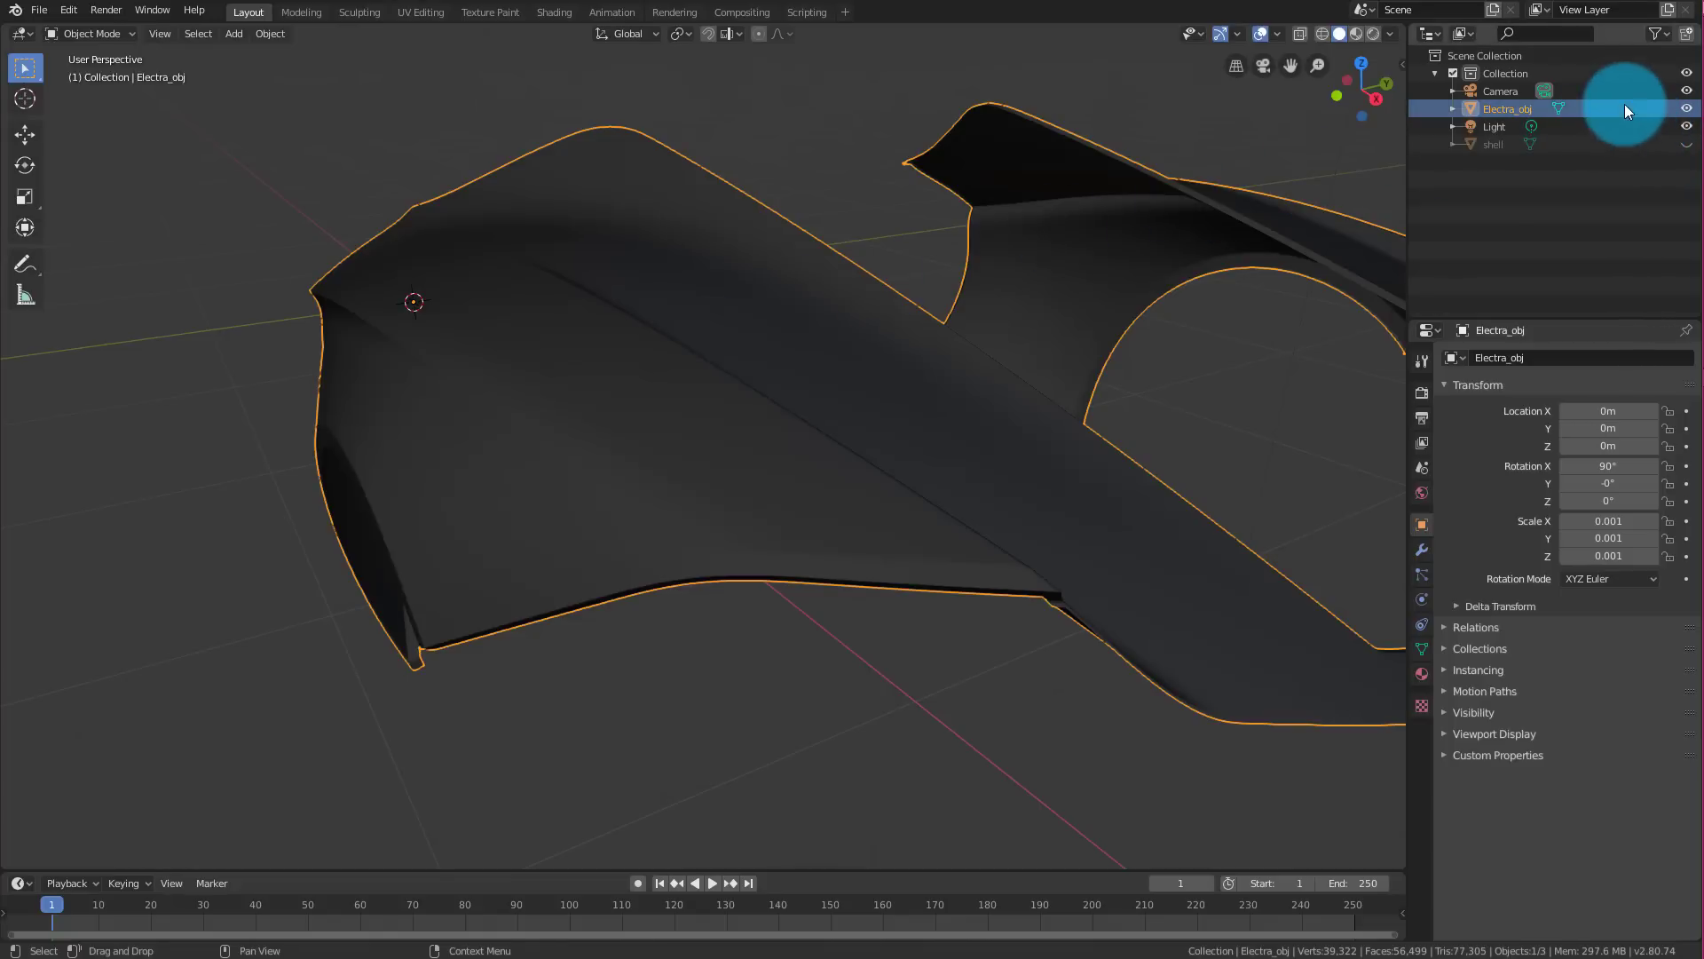
Step: Unhide the shell object to compare it with Electra_obj, and hide Electra_obj
{"action": "left_click", "coordinate": [1687, 144]}
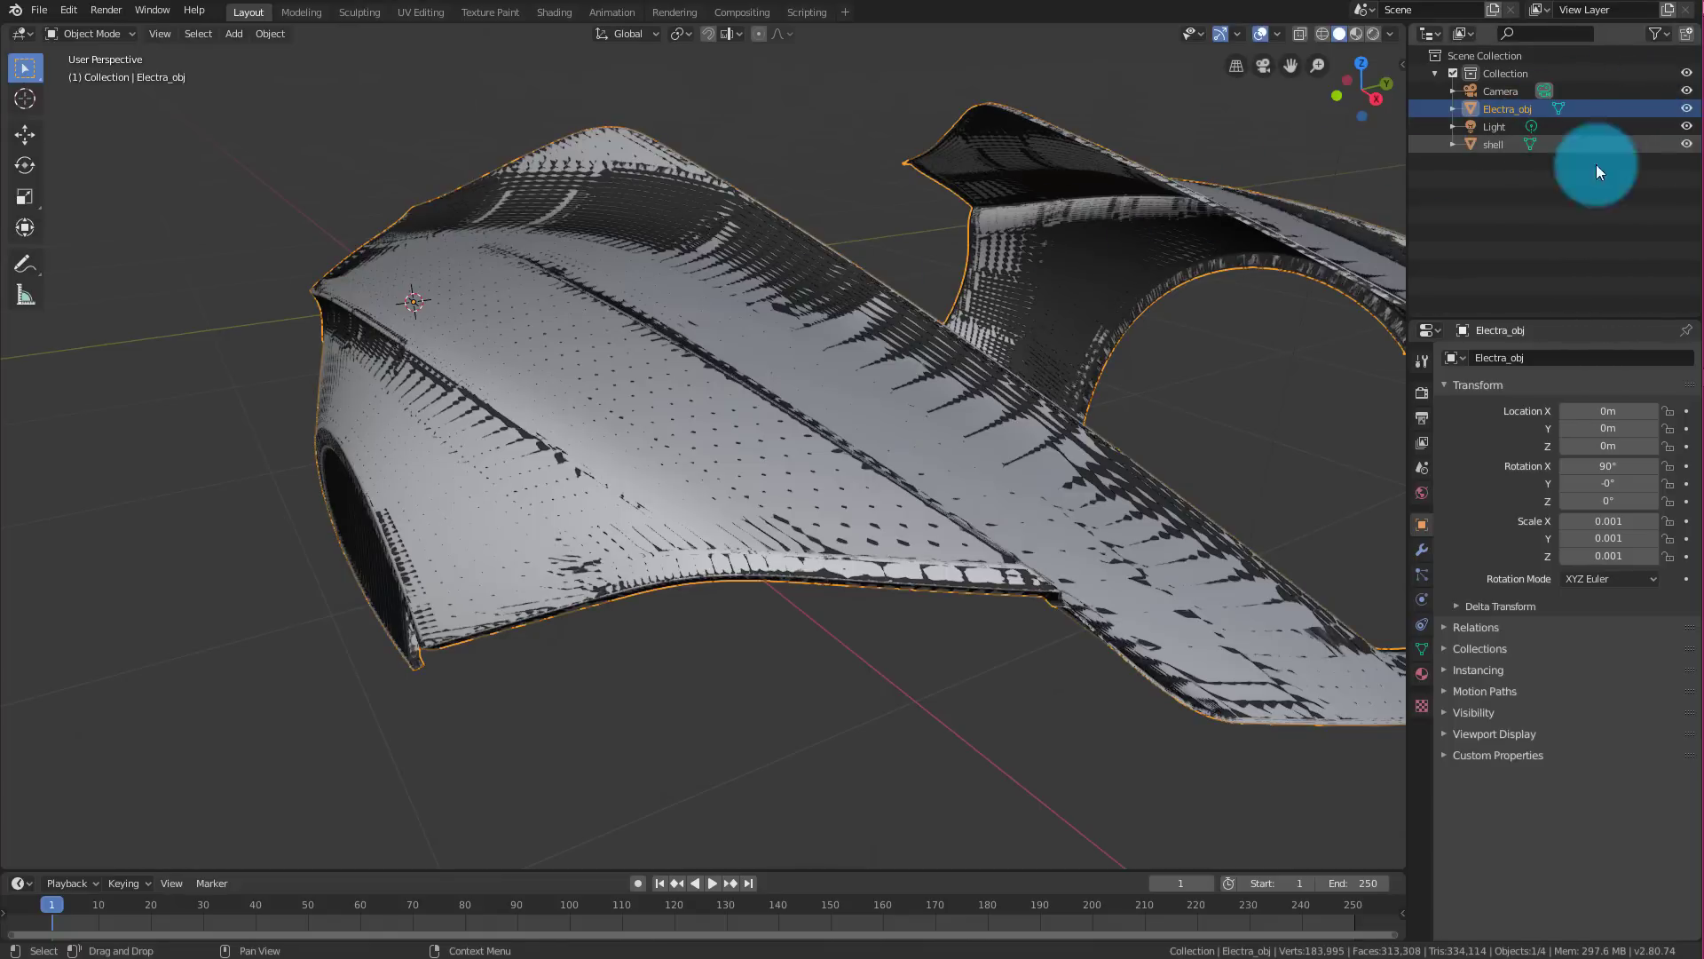
{"action": "middle_click_drag", "start_coordinate": [1261, 222], "coordinate": [934, 248]}
{"action": "left_click", "coordinate": [1687, 109]}
Step: Examine the shell's mesh density in Edit Mode, and unhide Electra_obj in Object Mode
{"action": "left_click", "coordinate": [653, 322]}
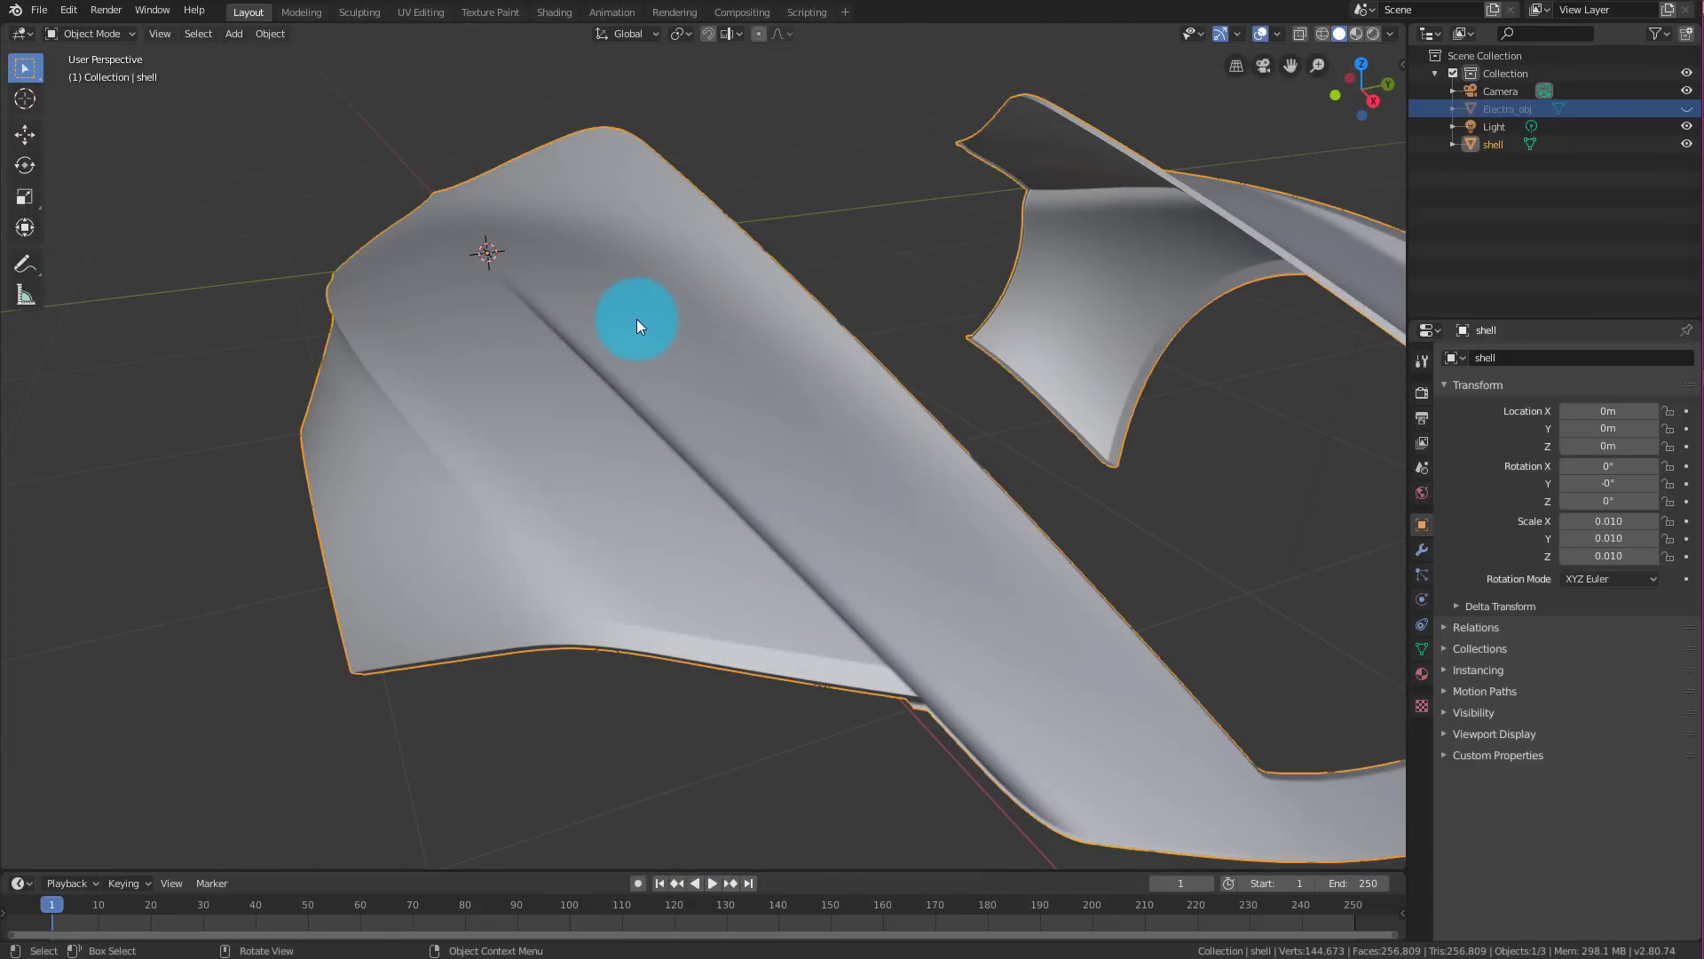
{"action": "key", "text": "Tab"}
{"action": "mouse_move", "coordinate": [560, 320]}
{"action": "middle_mouse_down"}
{"action": "mouse_move", "coordinate": [628, 354]}
{"action": "mouse_move", "coordinate": [650, 432]}
{"action": "mouse_move", "coordinate": [640, 376]}
{"action": "mouse_move", "coordinate": [749, 334]}
{"action": "mouse_move", "coordinate": [747, 287]}
{"action": "mouse_move", "coordinate": [674, 270]}
{"action": "mouse_move", "coordinate": [506, 314]}
{"action": "mouse_move", "coordinate": [725, 337]}
{"action": "mouse_move", "coordinate": [732, 365]}
{"action": "mouse_move", "coordinate": [806, 375]}
{"action": "middle_mouse_up"}
{"action": "key", "text": "Tab"}
{"action": "scroll", "coordinate": [549, 327], "scroll_direction": "down", "scroll_amount": 2}
{"action": "scroll", "coordinate": [806, 371], "scroll_direction": "down", "scroll_amount": 2}
{"action": "left_click", "coordinate": [1687, 108]}
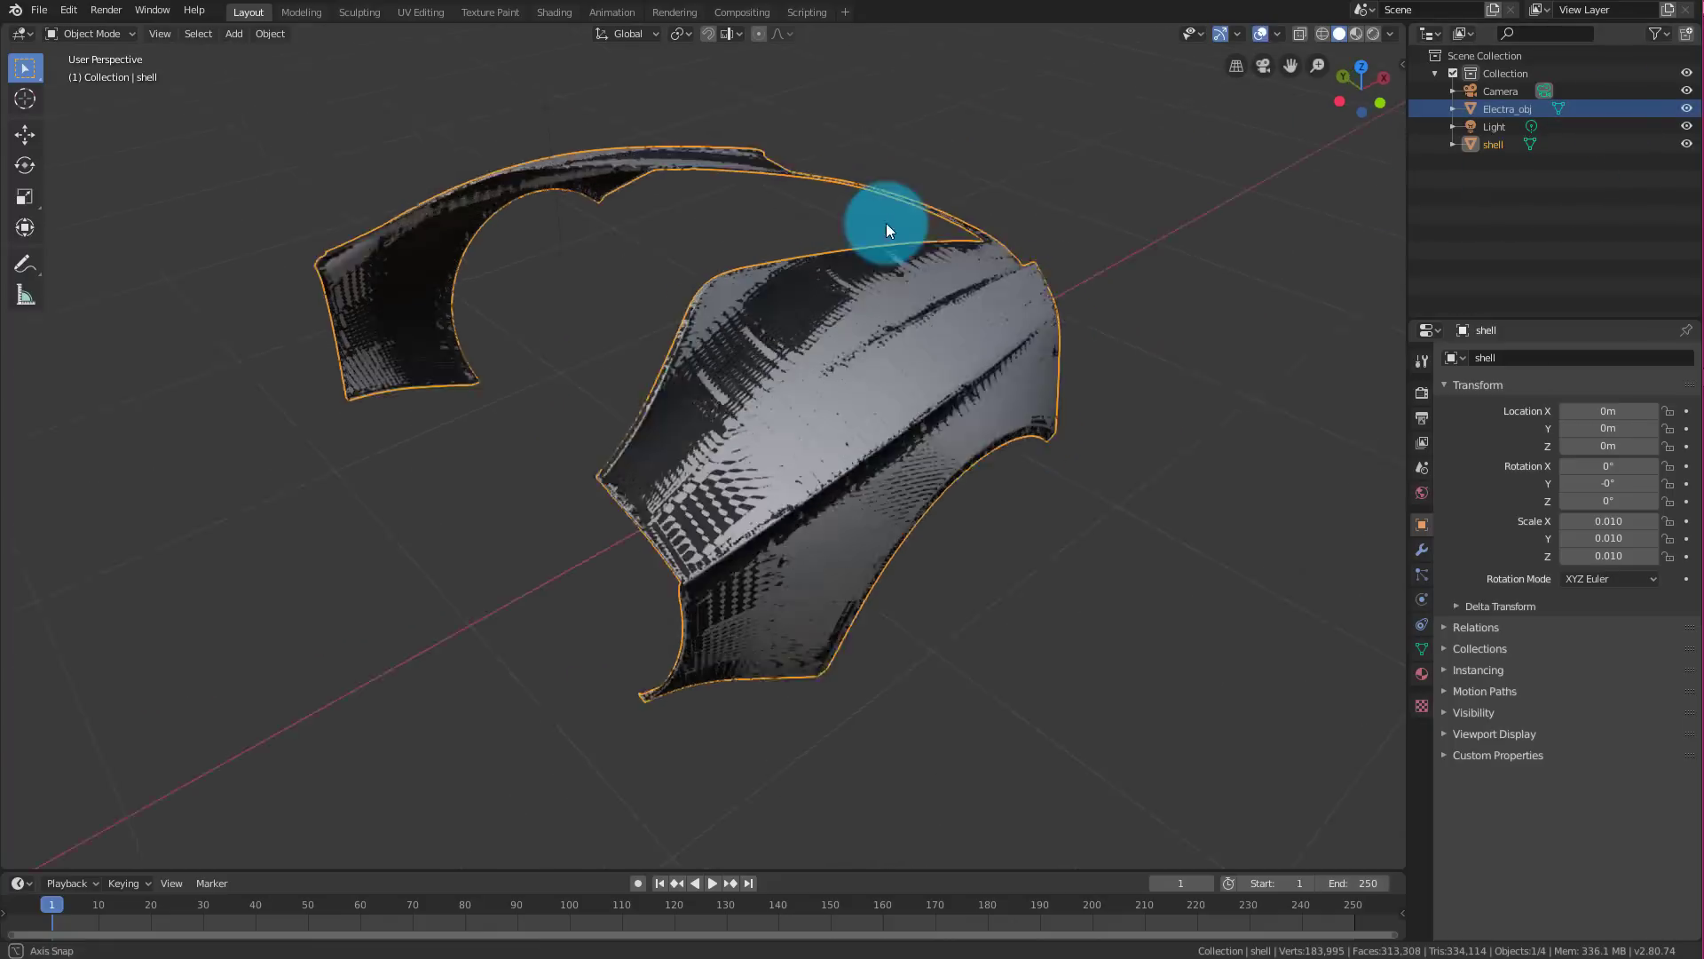